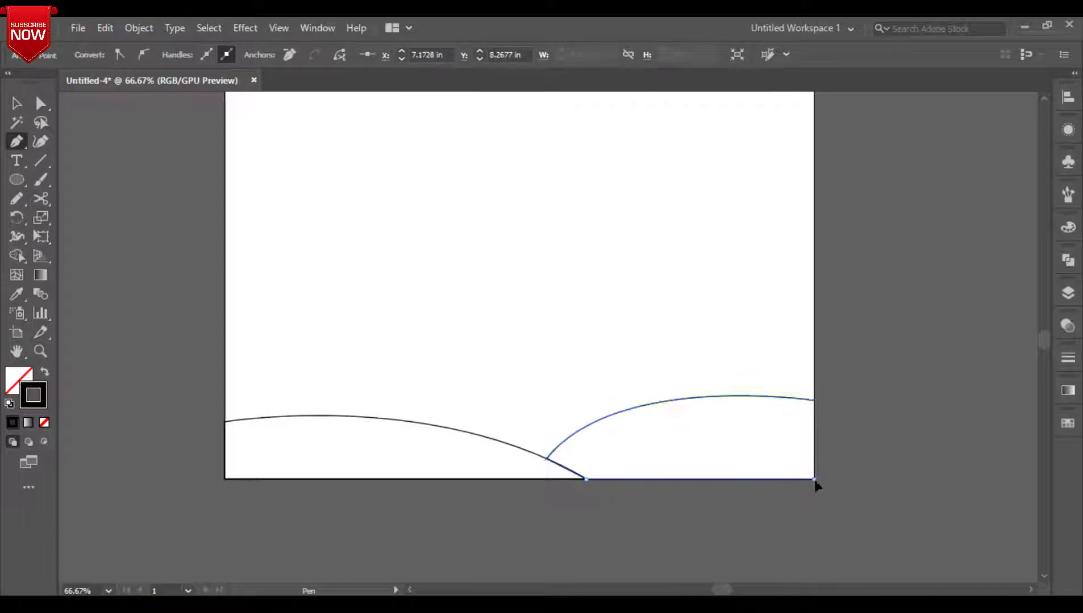
# Close the front right hill with the Pen tool and draw the arched crest of a second, taller hill behind the left one.
pyautogui.click(813, 401)
pyautogui.scroll(2, 722, 387)
pyautogui.click(224, 393)
pyautogui.click(532, 453)
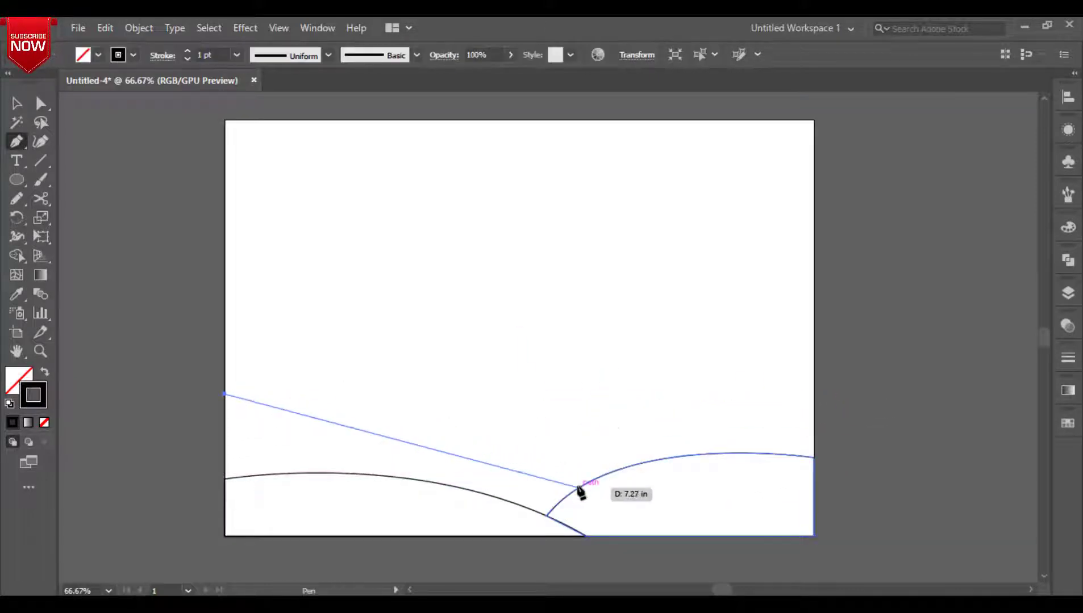
pyautogui.moveTo(579, 489); pyautogui.dragTo(744, 529)
pyautogui.click(576, 329)
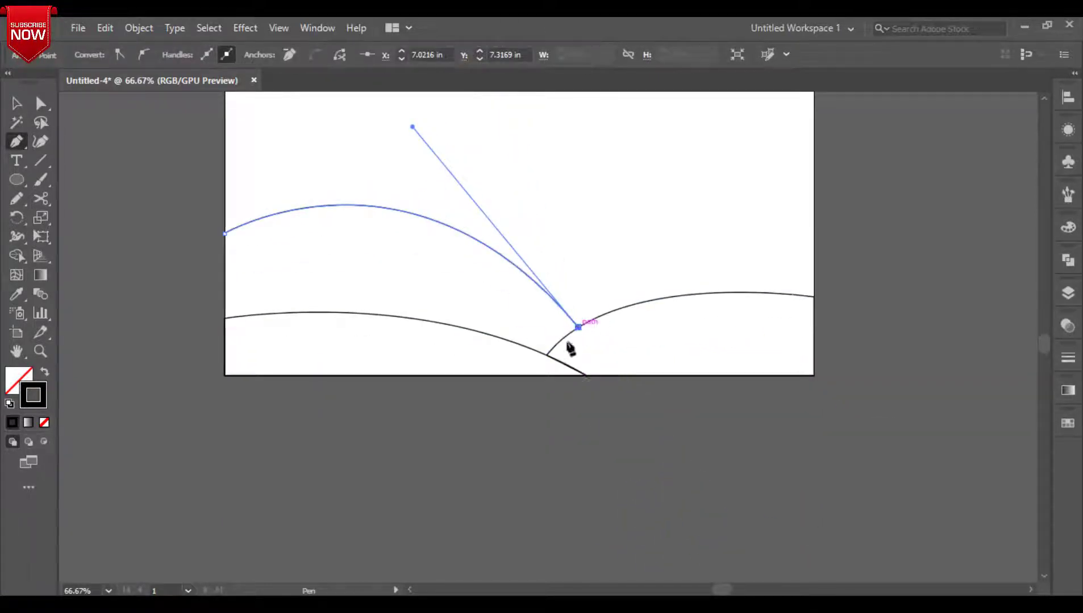
# Trace the second left hill's lower edge along the front hills back to the artboard's left edge, close the shape and deselect it.
pyautogui.moveTo(546, 356); pyautogui.dragTo(544, 370)
pyautogui.click(546, 355)
pyautogui.moveTo(224, 319); pyautogui.dragTo(133, 318)
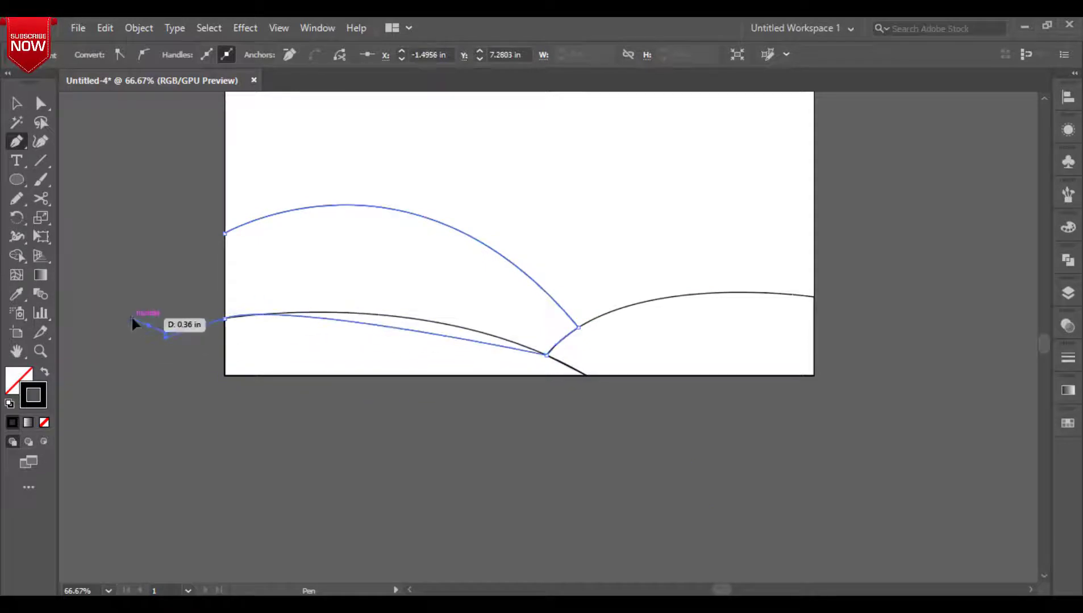
pyautogui.hotkey('ctrl', 'z')
pyautogui.moveTo(224, 318); pyautogui.dragTo(166, 342)
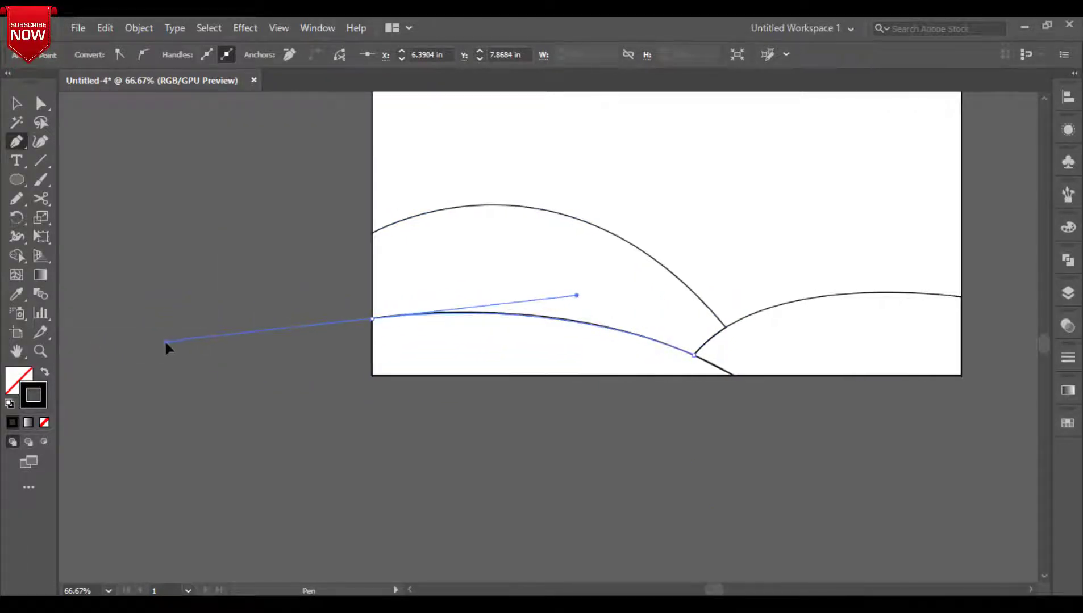
pyautogui.click(372, 319)
pyautogui.click(372, 233)
pyautogui.press('space')
pyautogui.moveTo(490, 248); pyautogui.dragTo(290, 339)
pyautogui.keyDown('ctrl'); pyautogui.click(544, 336); pyautogui.keyUp('ctrl')
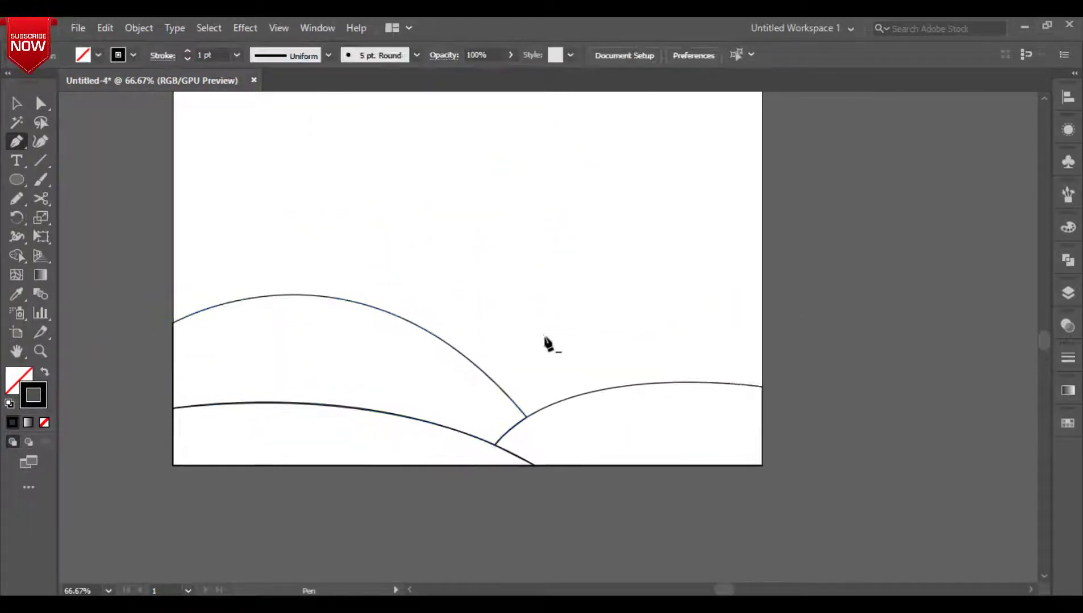
# Draw a closed second hill behind the front right one, starting at the artboard's right edge and following the neighbouring hills' contours.
pyautogui.click(762, 295)
pyautogui.moveTo(494, 382); pyautogui.dragTo(378, 519)
pyautogui.click(494, 383)
pyautogui.click(526, 417)
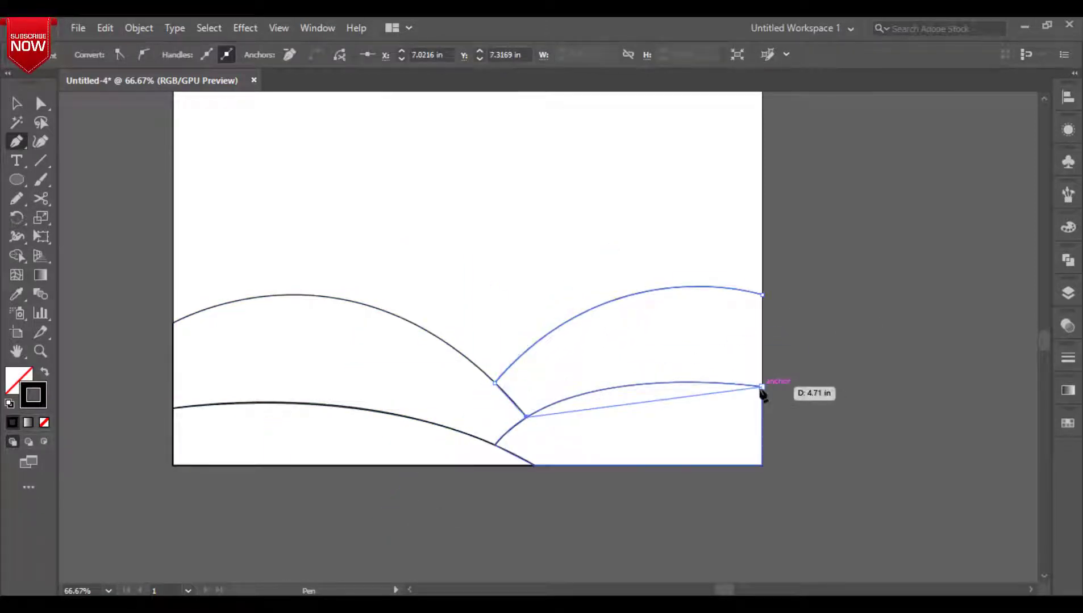
pyautogui.moveTo(762, 387); pyautogui.dragTo(943, 405)
pyautogui.moveTo(762, 387); pyautogui.dragTo(769, 393)
pyautogui.click(762, 295)
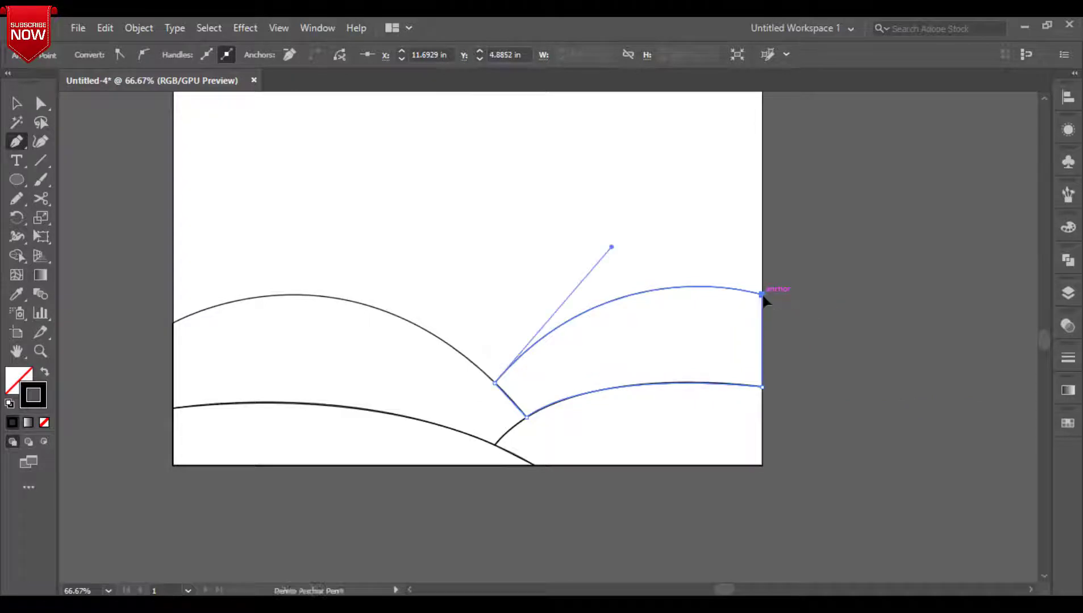
# Draw a closed third hill behind the second left and right hills, following their crests along its lower edge, and deselect it.
pyautogui.scroll(2, 331, 391)
pyautogui.click(240, 395)
pyautogui.hotkey('ctrl', 'z')
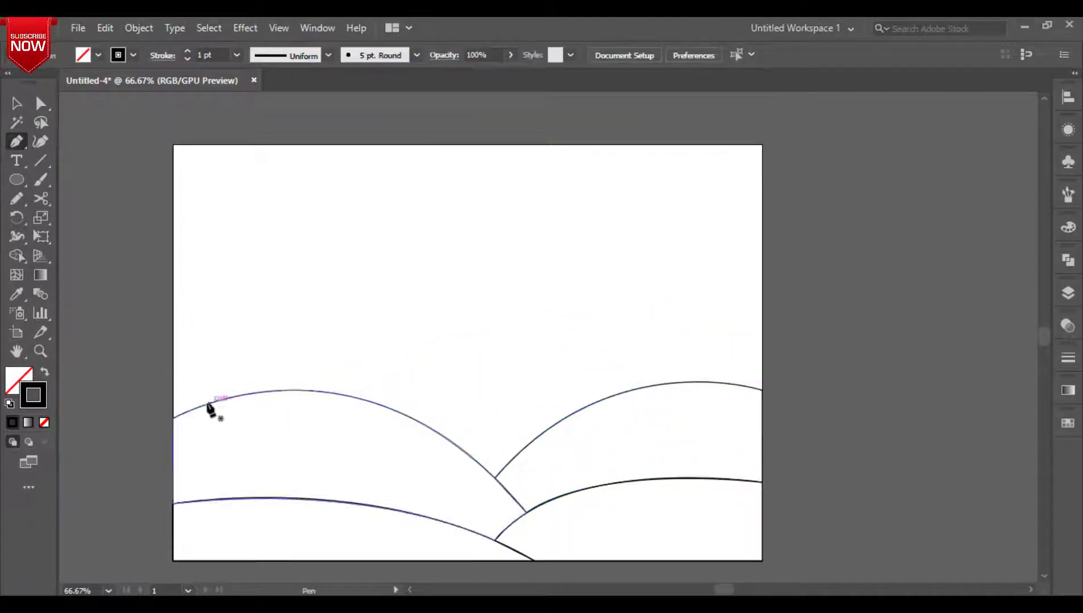
pyautogui.click(208, 405)
pyautogui.moveTo(561, 420); pyautogui.dragTo(731, 572)
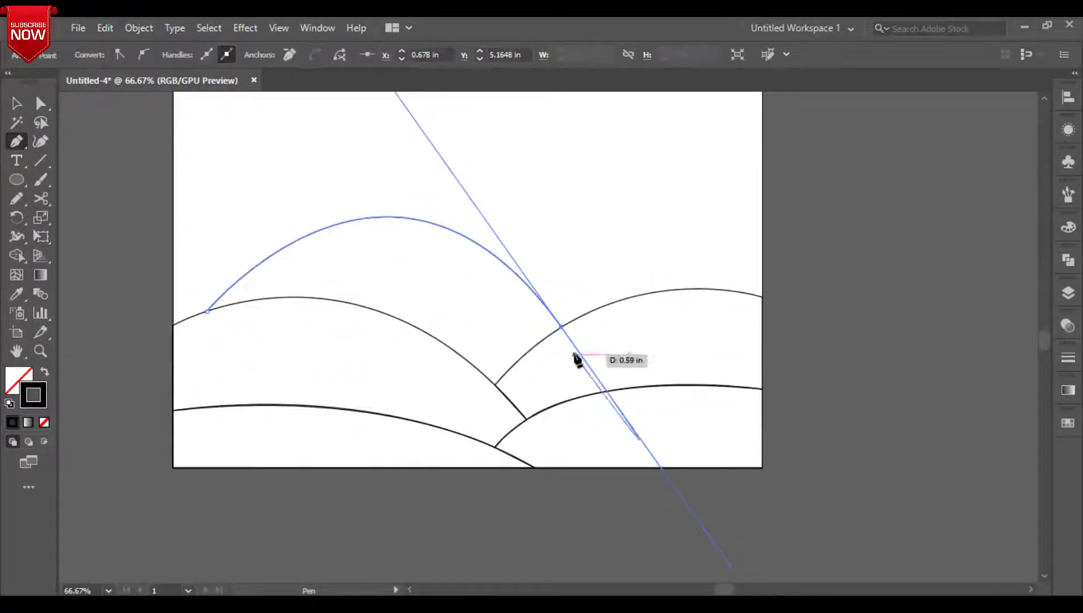
pyautogui.click(561, 327)
pyautogui.moveTo(495, 385); pyautogui.dragTo(186, 364)
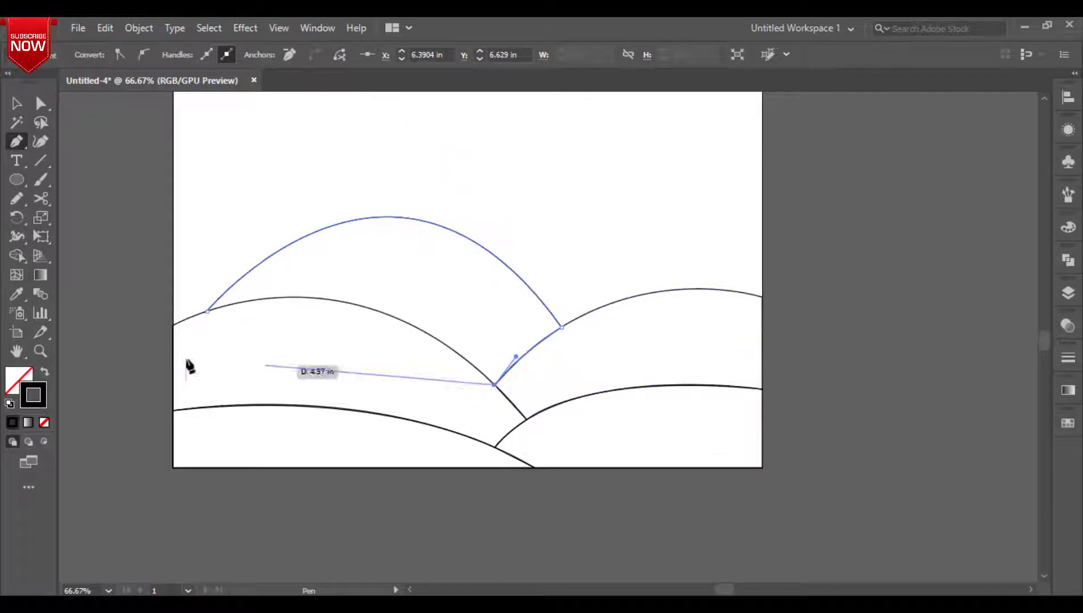
pyautogui.moveTo(207, 311); pyautogui.dragTo(130, 364)
pyautogui.keyDown('ctrl'); pyautogui.click(897, 148); pyautogui.keyUp('ctrl')
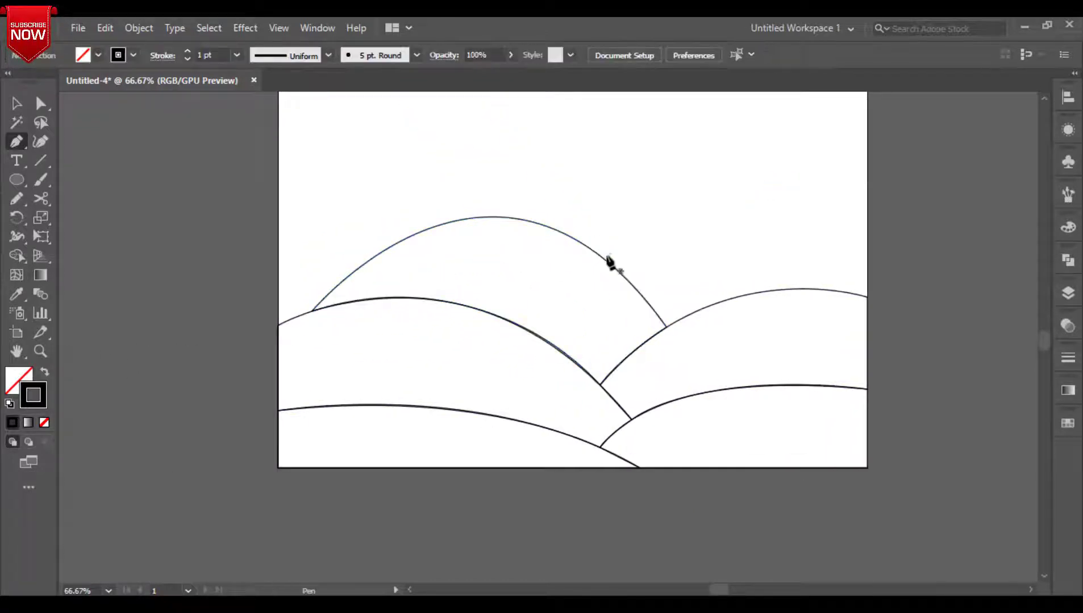
# Draw a closed rear right hill from the third hill's slope to the artboard's right edge, tracing the hills below, and deselect it.
pyautogui.click(582, 244)
pyautogui.moveTo(865, 231); pyautogui.dragTo(1023, 318)
pyautogui.click(865, 231)
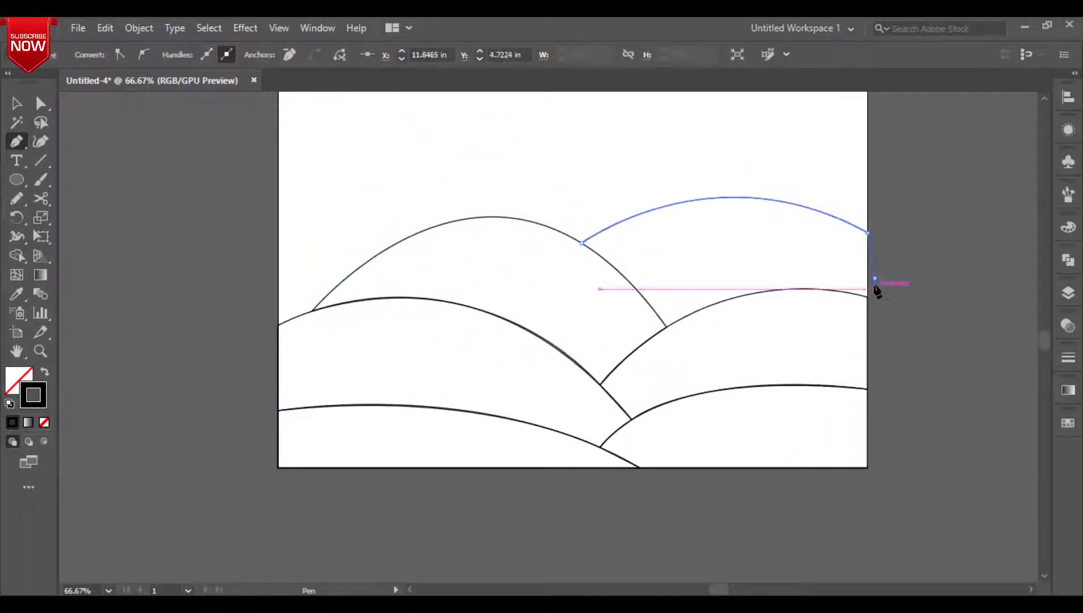
pyautogui.click(867, 296)
pyautogui.moveTo(666, 327); pyautogui.dragTo(561, 391)
pyautogui.click(667, 328)
pyautogui.moveTo(582, 243); pyautogui.dragTo(535, 217)
pyautogui.scroll(2, 535, 256)
pyautogui.scroll(2, 535, 281)
pyautogui.keyDown('ctrl'); pyautogui.click(456, 183); pyautogui.keyUp('ctrl')
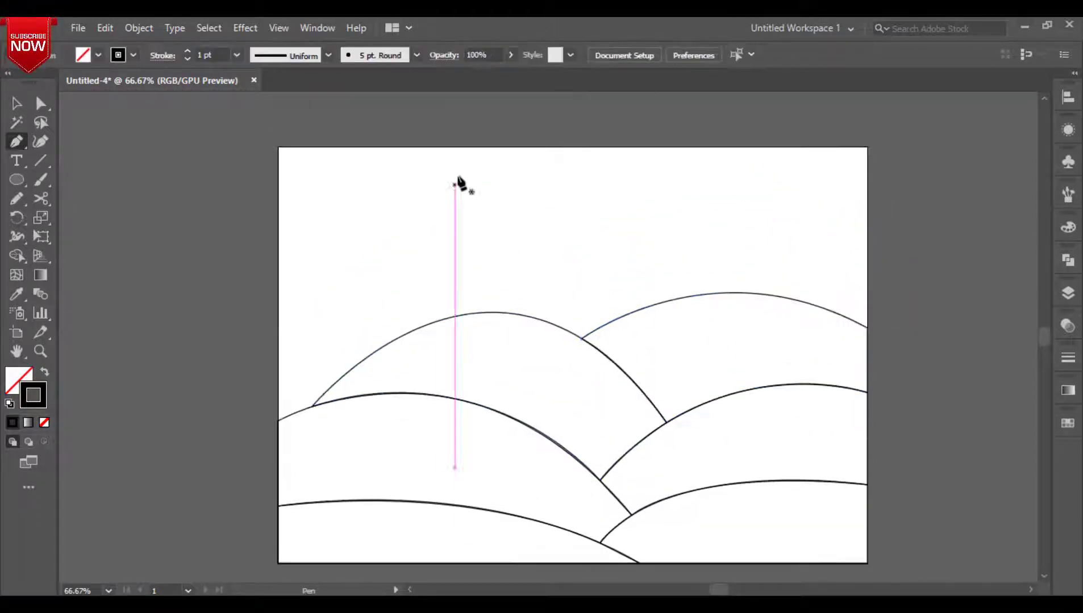
# Outline the sky as a closed shape along the rear hill crests and the artboard's left, right and top edges, then deselect it.
pyautogui.click(313, 406)
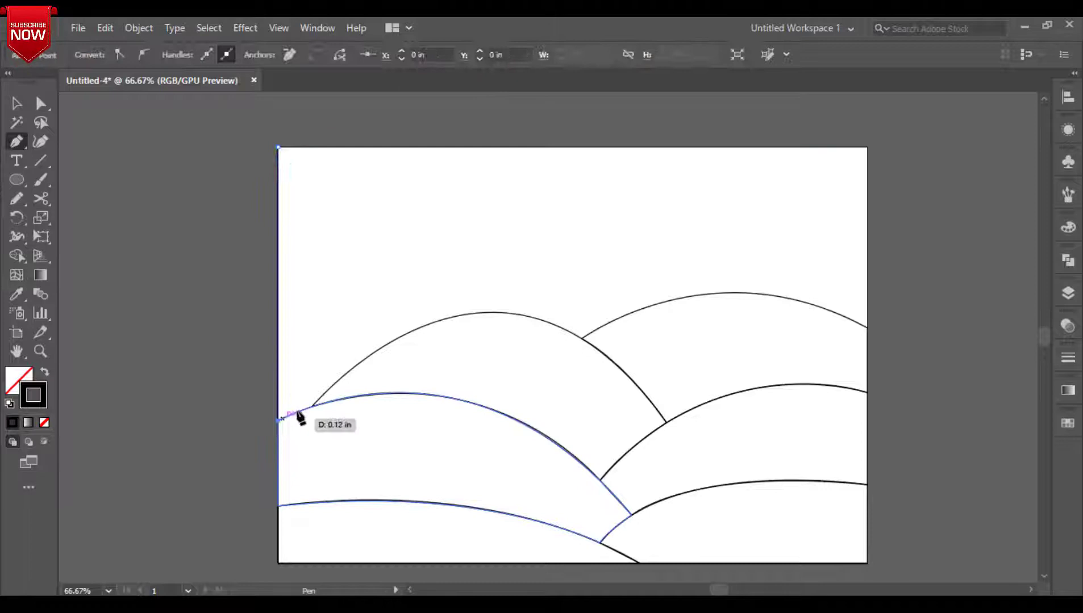
pyautogui.moveTo(581, 339); pyautogui.dragTo(722, 425)
pyautogui.click(581, 339)
pyautogui.moveTo(868, 328); pyautogui.dragTo(907, 417)
pyautogui.click(746, 327)
pyautogui.click(745, 147)
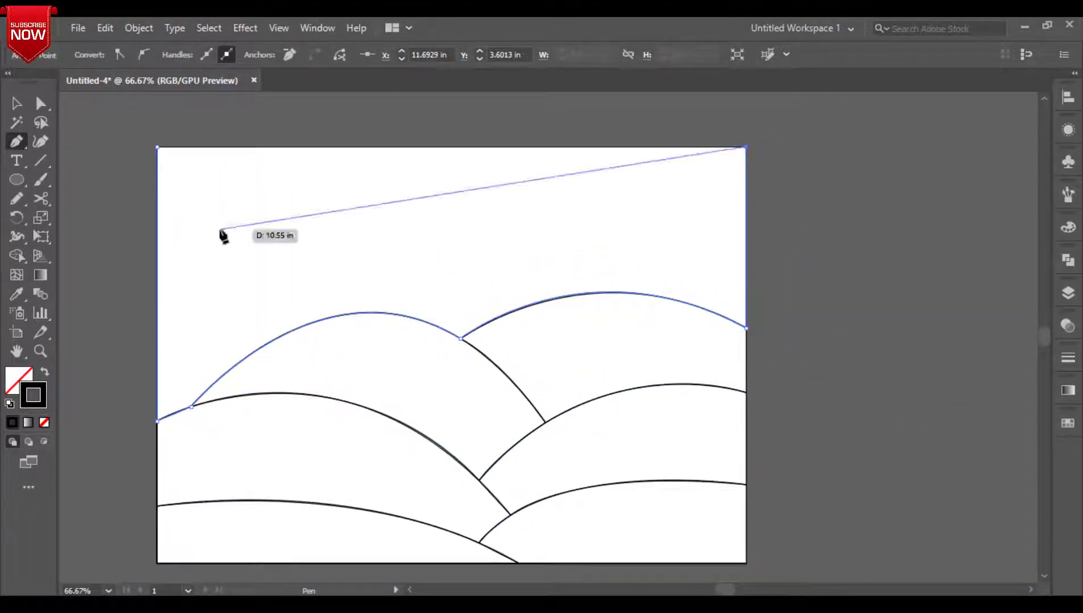
pyautogui.click(158, 147)
pyautogui.press('v')
pyautogui.click(232, 292)
# Fill the front left hill with lime green (C 36, M 0, Y 100, K 0) and remove its stroke.
pyautogui.scroll(-3, 255, 369)
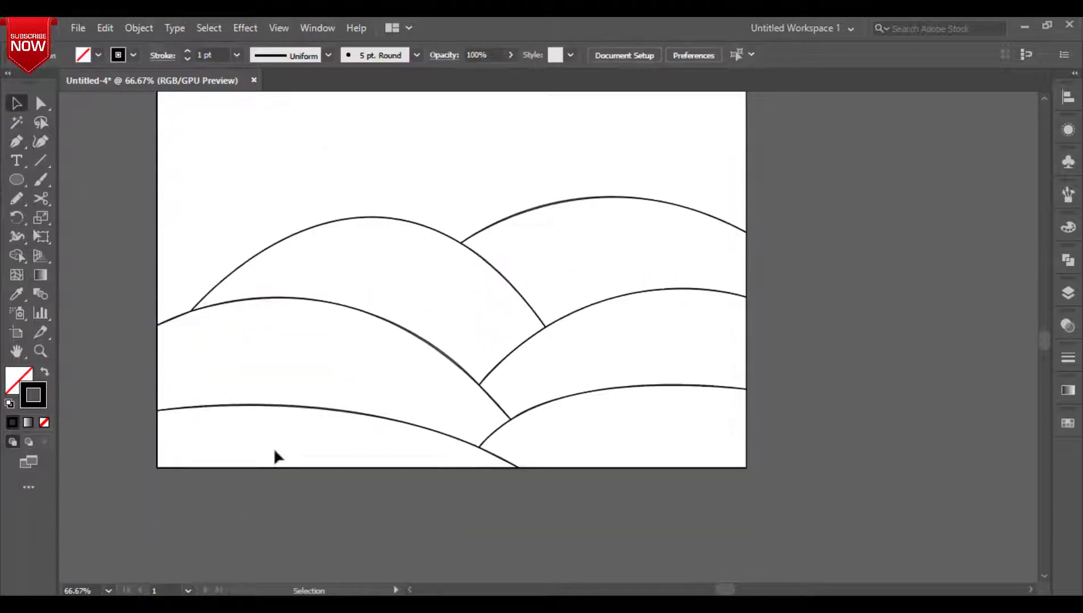
pyautogui.click(305, 443)
pyautogui.click(1067, 423)
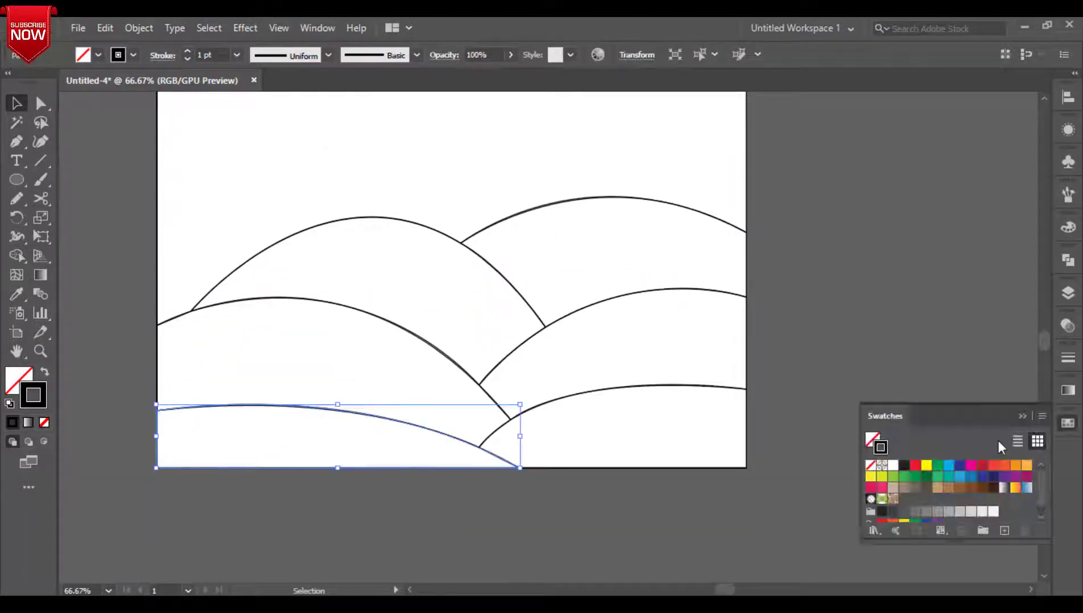
pyautogui.click(1069, 227)
pyautogui.moveTo(938, 277)
pyautogui.mouseDown()
pyautogui.moveTo(989, 277)
pyautogui.moveTo(964, 249)
pyautogui.moveTo(946, 250)
pyautogui.mouseUp()
pyautogui.hotkey('shift', 'x')
pyautogui.click(10, 383)
pyautogui.click(1042, 221)
pyautogui.click(979, 294)
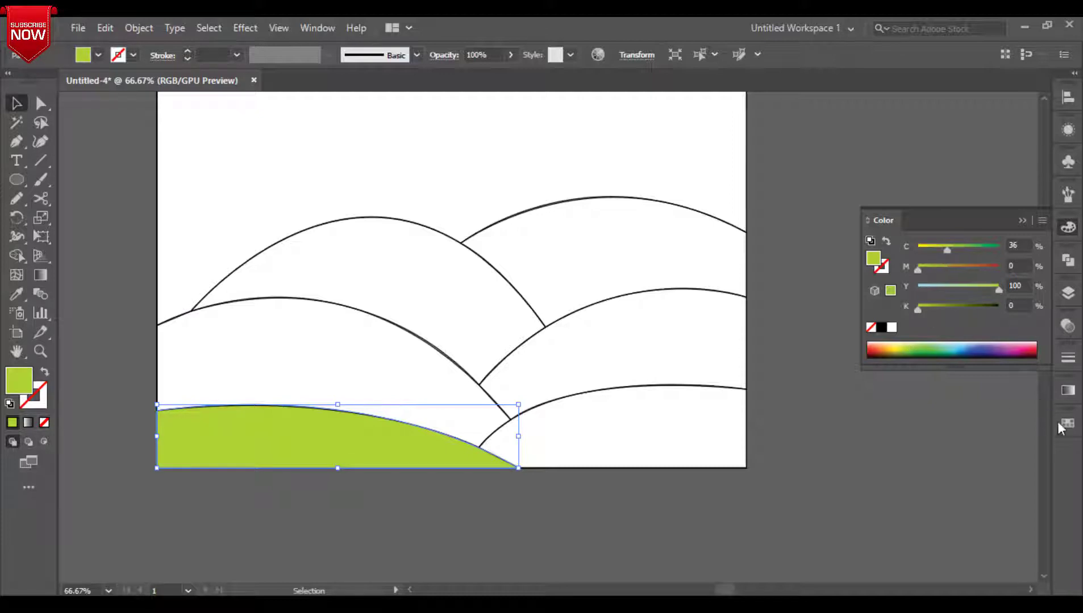
# Apply a linear gradient fill to the front left hill and float the gradient and color controls beside the artboard.
pyautogui.click(1068, 391)
pyautogui.moveTo(878, 437); pyautogui.dragTo(886, 580)
pyautogui.moveTo(965, 384); pyautogui.dragTo(937, 209)
pyautogui.moveTo(864, 172); pyautogui.dragTo(896, 123)
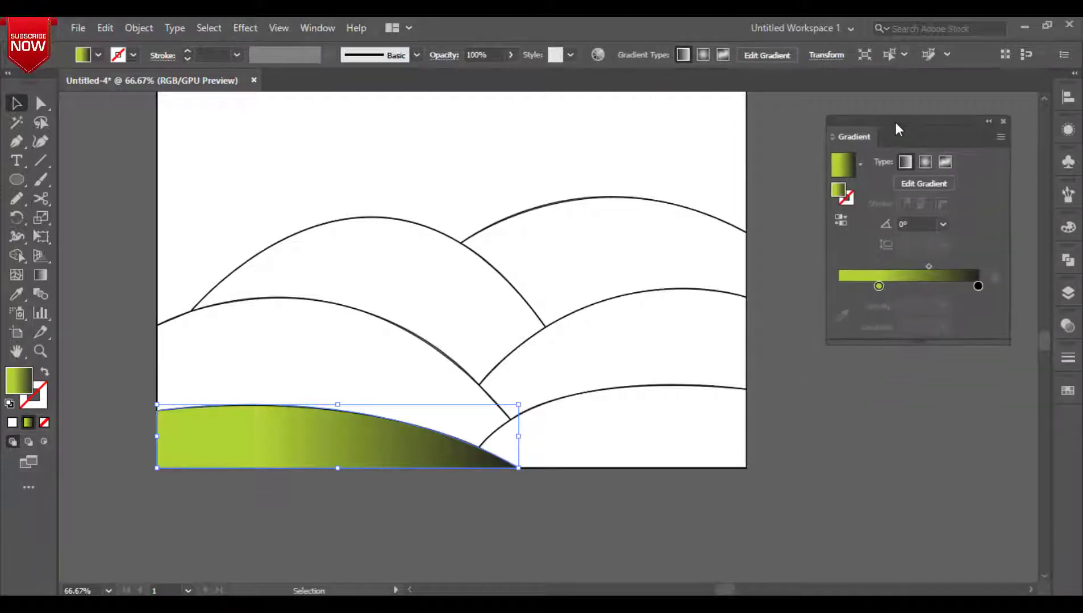
pyautogui.click(1068, 227)
pyautogui.moveTo(1000, 223); pyautogui.dragTo(963, 372)
# Try to recolor the gradient's black stop to lime green (C 36, Y 100) and reposition the stops with nothing selected.
pyautogui.hotkey('ctrl', 'shift', 'a')
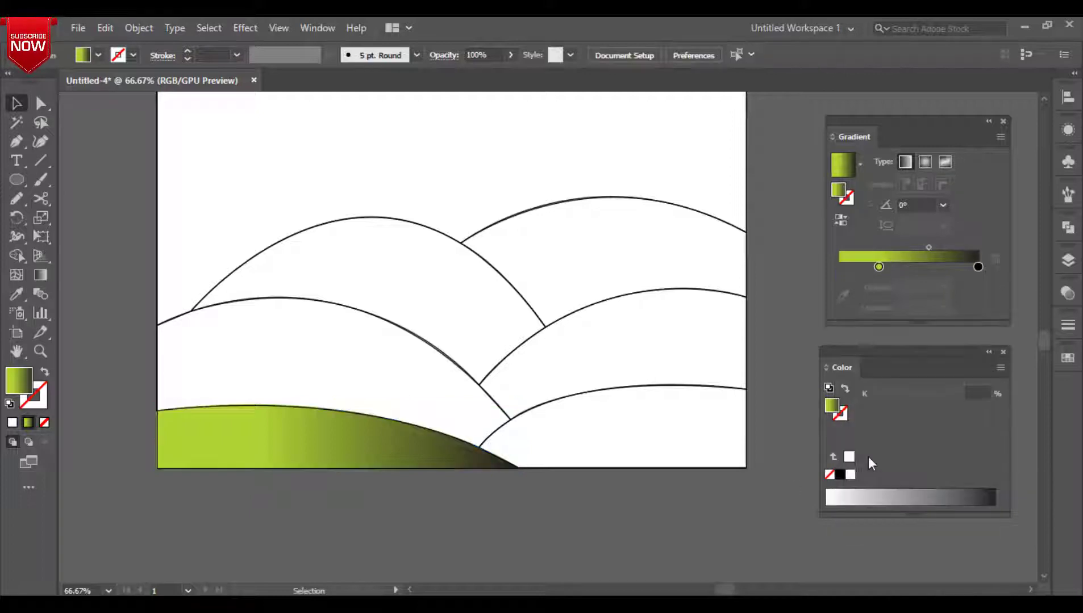
pyautogui.click(896, 273)
pyautogui.moveTo(879, 267); pyautogui.dragTo(906, 267)
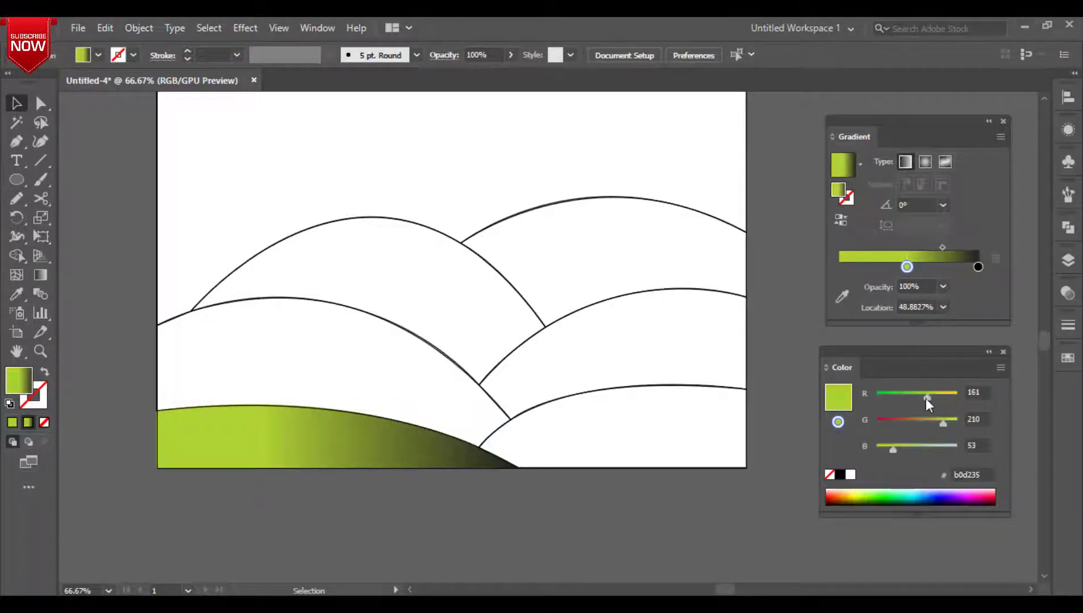
pyautogui.hotkey('ctrl', 'z')
pyautogui.click(978, 267)
pyautogui.click(1001, 367)
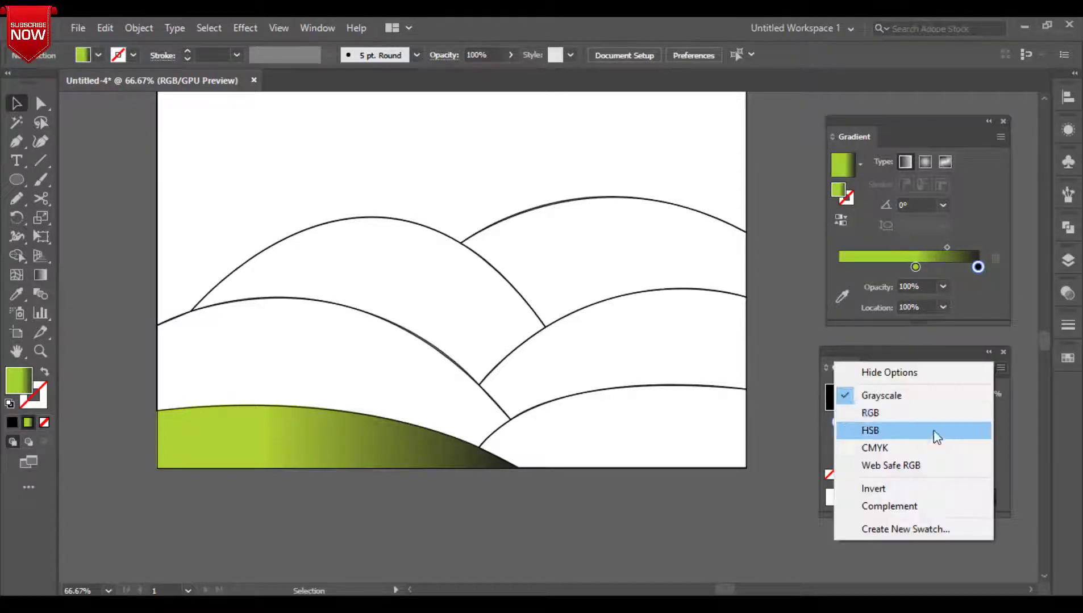
pyautogui.click(863, 449)
pyautogui.click(875, 488)
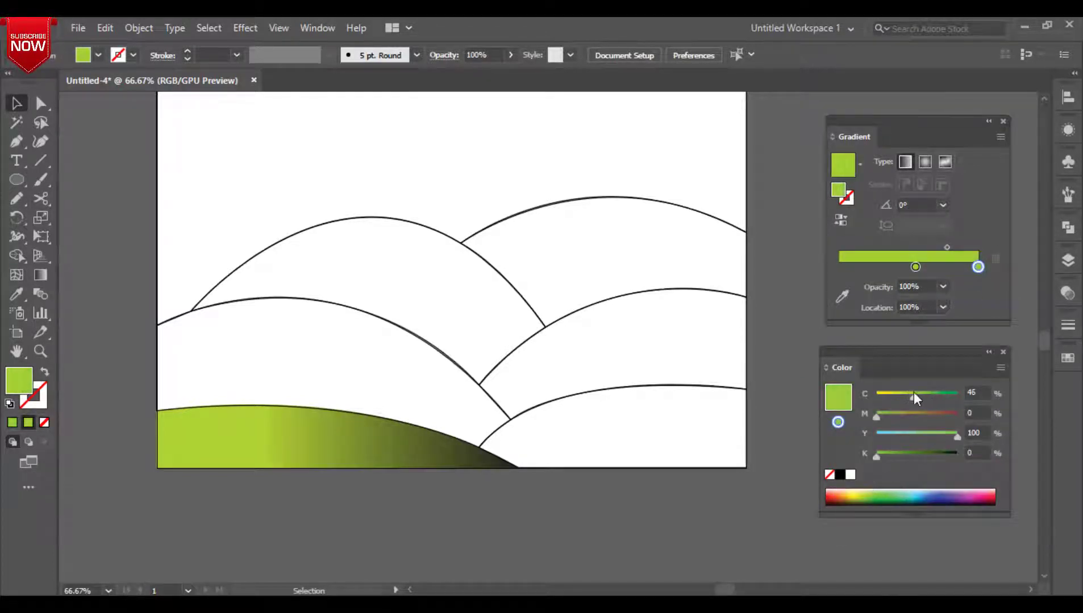
pyautogui.moveTo(913, 393); pyautogui.dragTo(906, 396)
pyautogui.moveTo(978, 266); pyautogui.dragTo(866, 277)
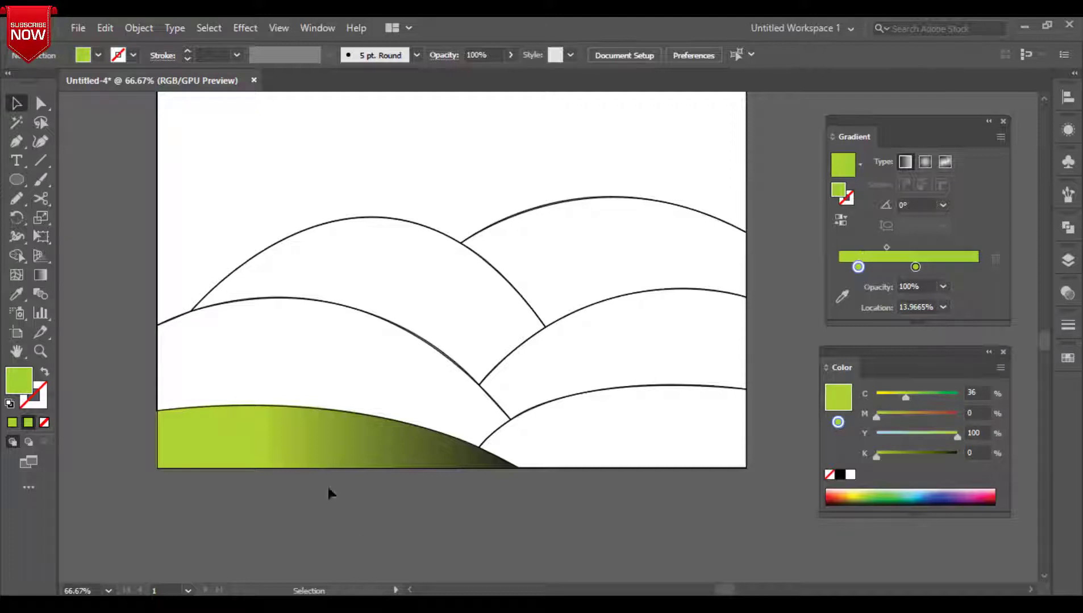
# Select the front left hill and recolor its gradient's black stop to lime green (C 38, M 0, Y 100, K 0).
pyautogui.click(358, 441)
pyautogui.click(978, 287)
pyautogui.click(1000, 368)
pyautogui.click(903, 446)
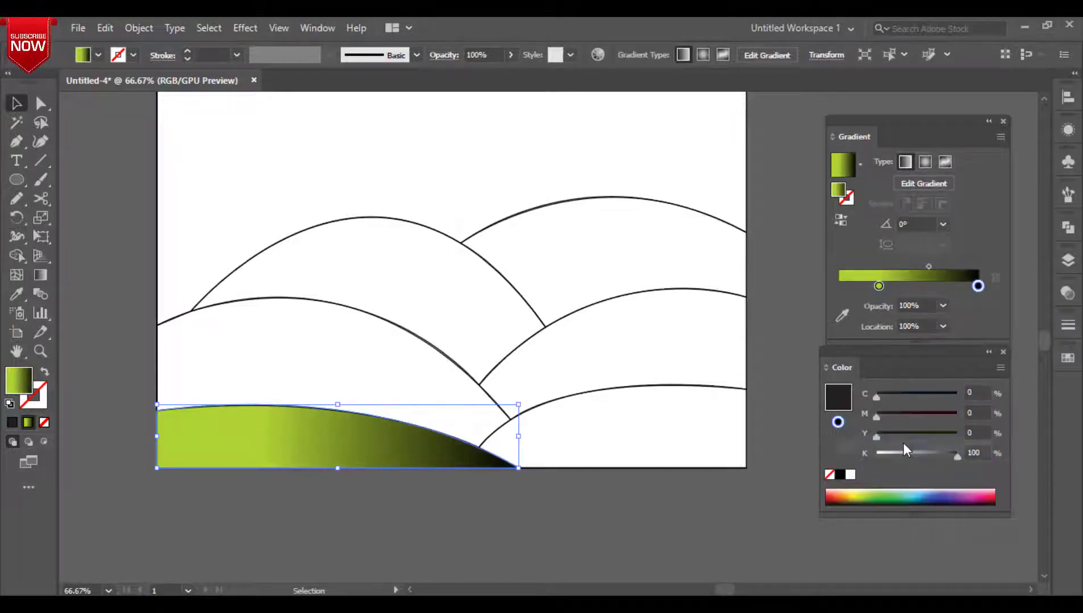
pyautogui.click(870, 499)
pyautogui.moveTo(913, 397); pyautogui.dragTo(906, 396)
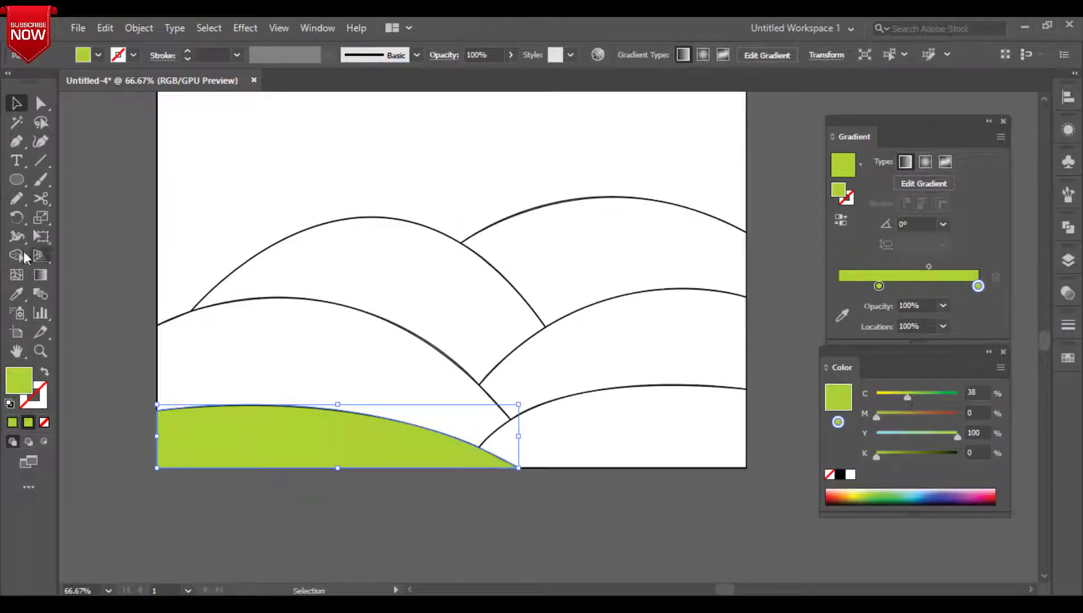
# Stretch the gradient across the front left hill from its left side to its right tip at an angle of about -3.9°.
pyautogui.press('g')
pyautogui.moveTo(127, 448); pyautogui.dragTo(432, 467)
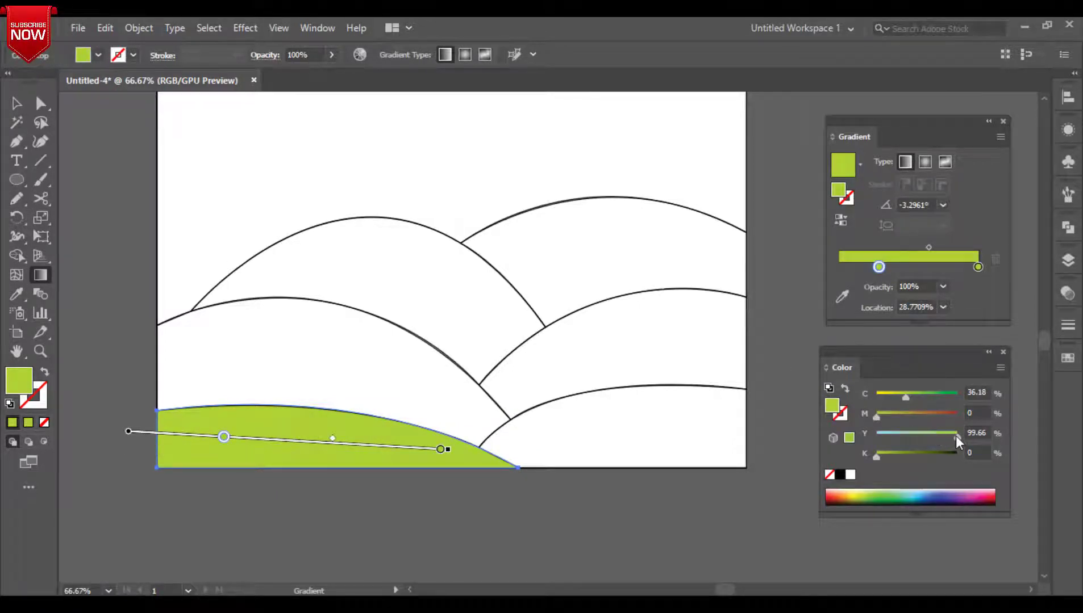
pyautogui.moveTo(875, 456)
pyautogui.mouseDown()
pyautogui.moveTo(894, 452)
pyautogui.moveTo(875, 454)
pyautogui.mouseUp()
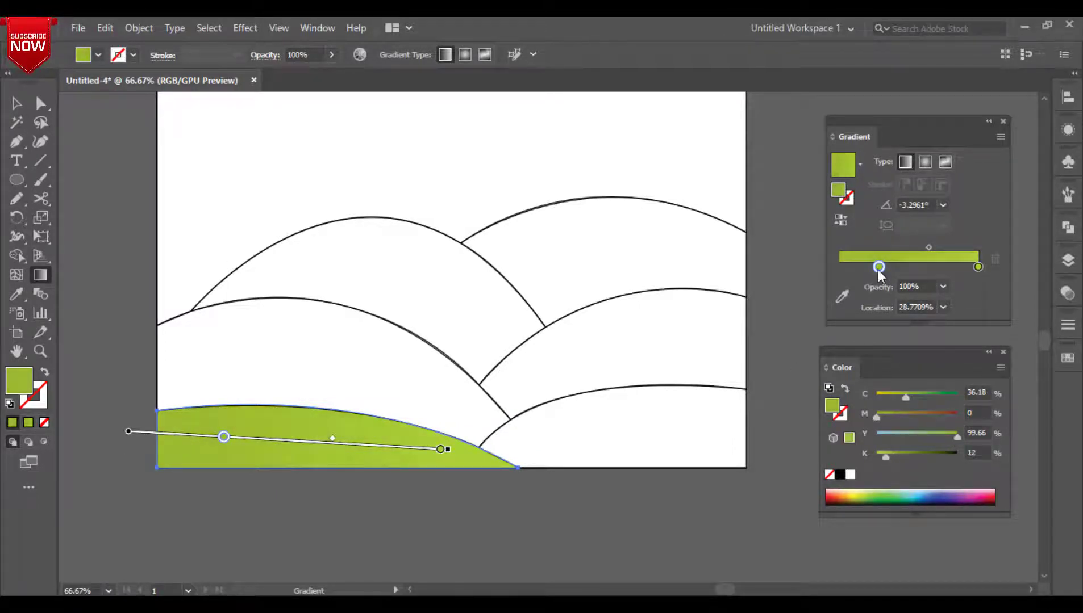
pyautogui.moveTo(138, 443)
pyautogui.mouseDown()
pyautogui.moveTo(513, 471)
pyautogui.moveTo(524, 451)
pyautogui.mouseUp()
pyautogui.moveTo(304, 392); pyautogui.dragTo(332, 456)
pyautogui.moveTo(134, 430)
pyautogui.mouseDown()
pyautogui.moveTo(502, 471)
pyautogui.moveTo(523, 457)
pyautogui.mouseUp()
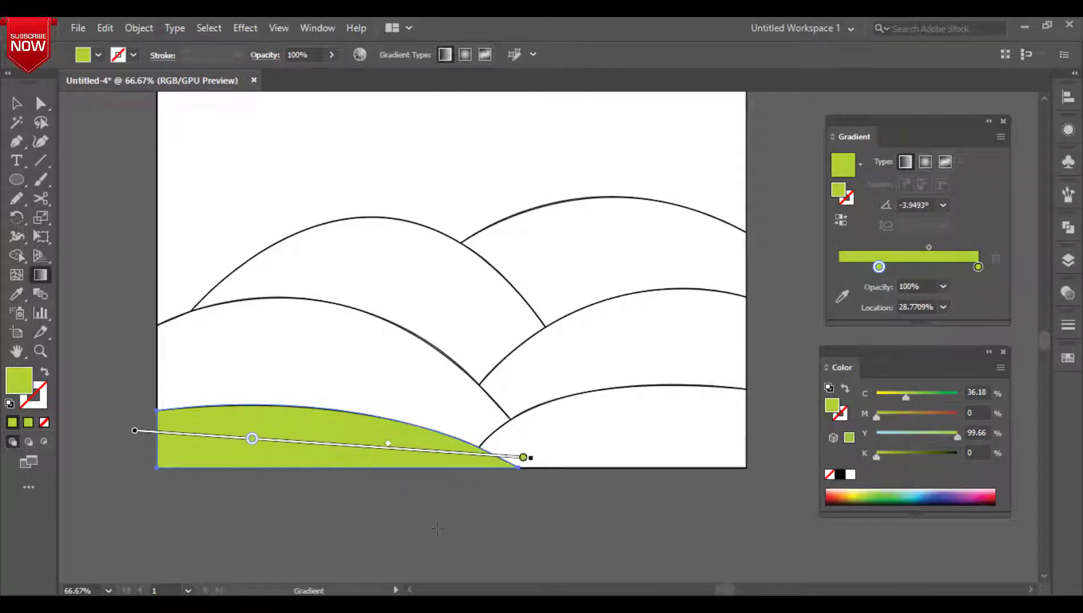
# Darken the gradient's first stop to K 29, move it to 0% and place the lime green stop at about 48.6%.
pyautogui.moveTo(875, 456); pyautogui.dragTo(900, 455)
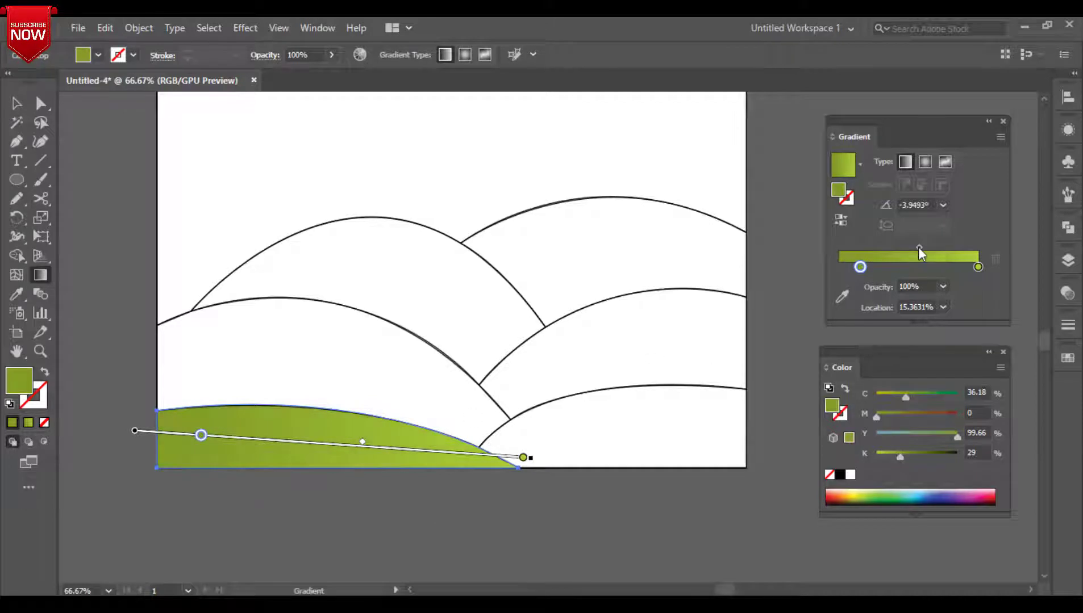
pyautogui.moveTo(918, 247); pyautogui.dragTo(906, 267)
pyautogui.click(839, 267)
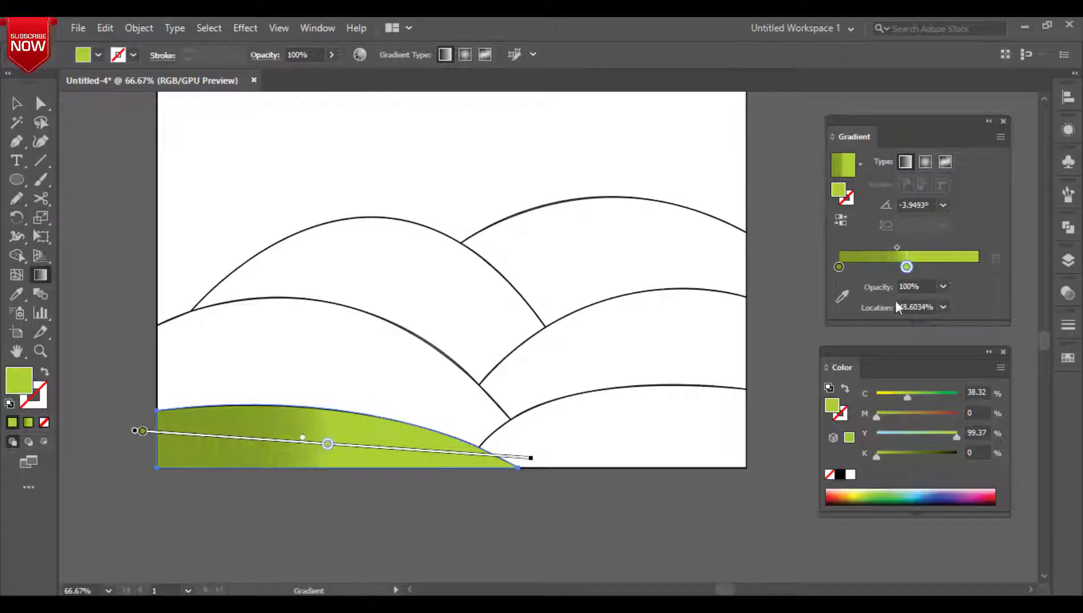
# Recolor the gradient's 0% stop to C 47, M 4, Y 100, K 0 and deselect the hill.
pyautogui.click(838, 268)
pyautogui.click(878, 458)
pyautogui.moveTo(909, 396)
pyautogui.mouseDown()
pyautogui.moveTo(926, 392)
pyautogui.moveTo(916, 397)
pyautogui.mouseUp()
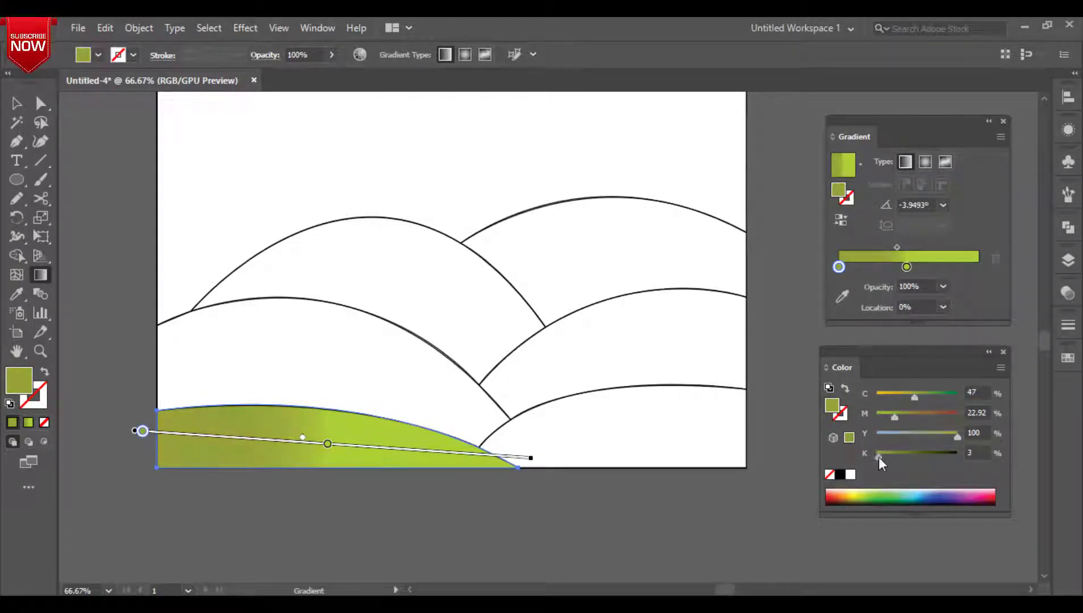
pyautogui.moveTo(879, 457); pyautogui.dragTo(874, 458)
pyautogui.moveTo(895, 416); pyautogui.dragTo(880, 414)
pyautogui.click(17, 103)
pyautogui.click(549, 550)
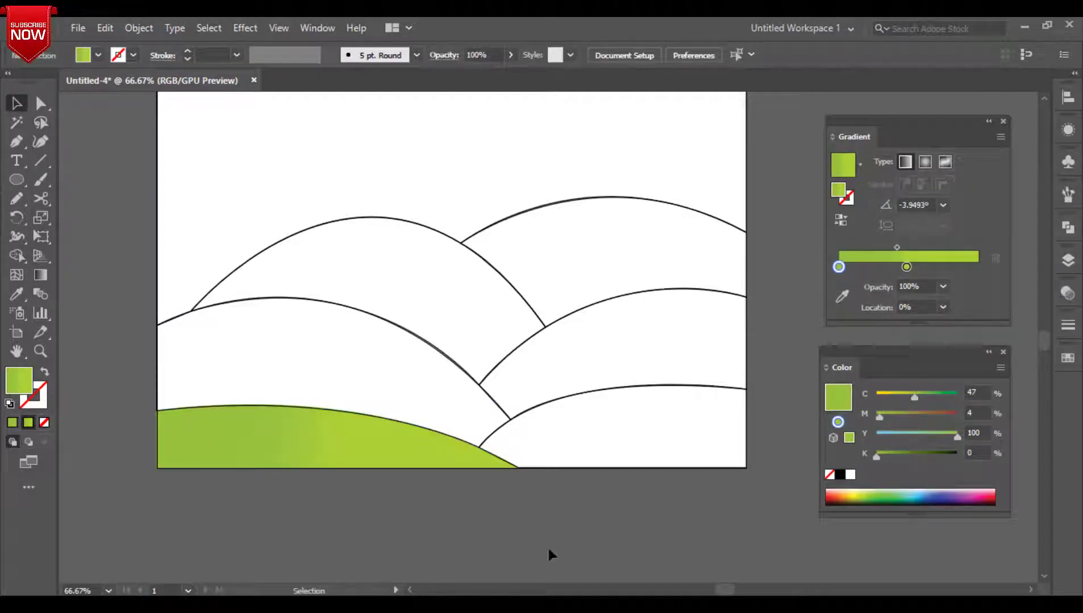
# Fill the front right hill and the middle left hill with the green gradient, removing the middle left hill's outline.
pyautogui.click(629, 430)
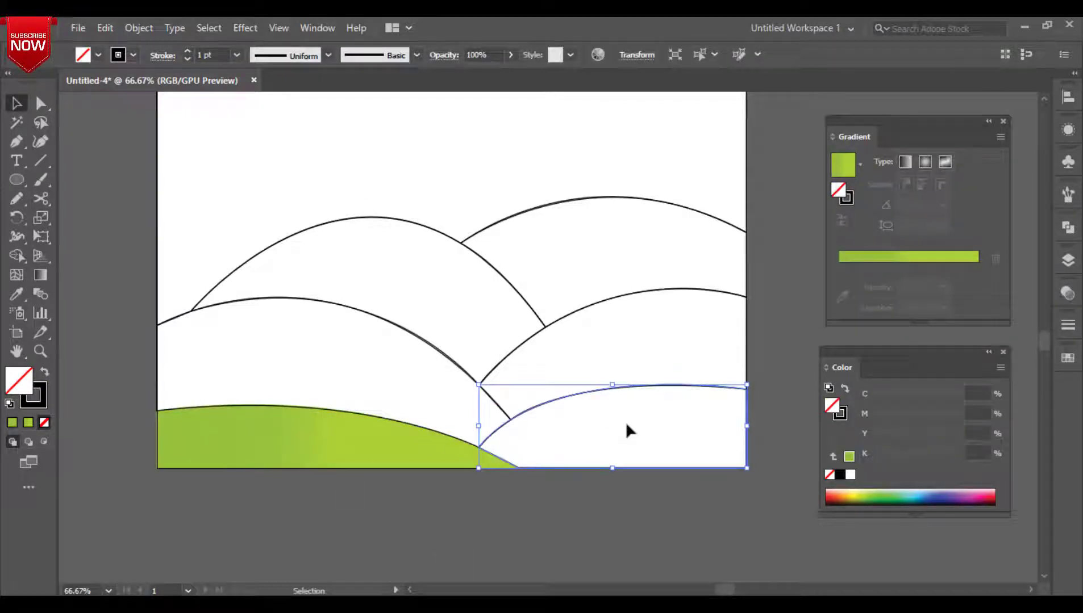
pyautogui.click(26, 424)
pyautogui.click(192, 358)
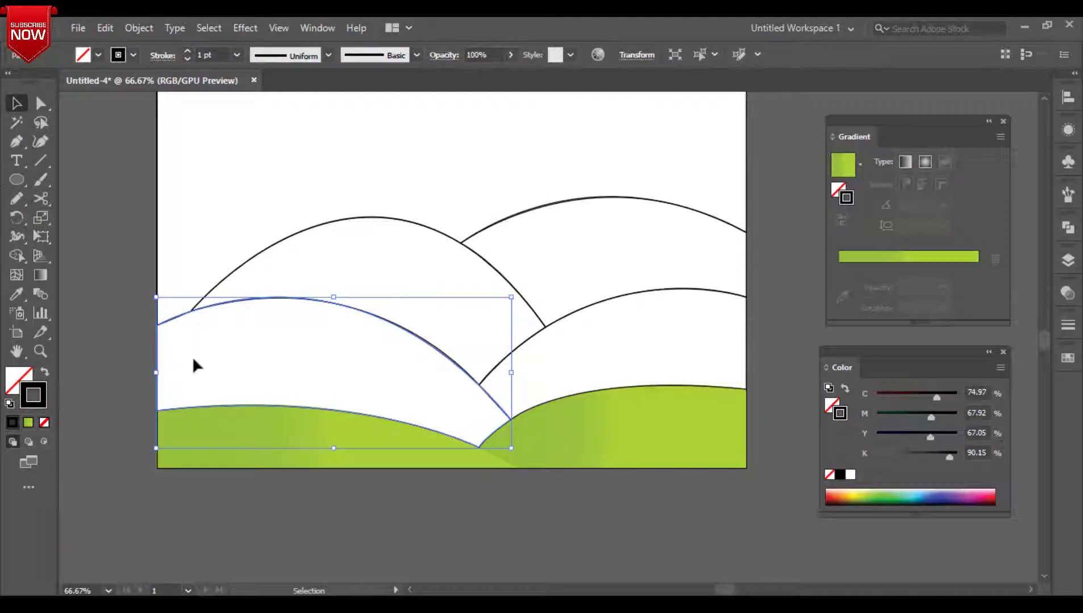
pyautogui.press('/')
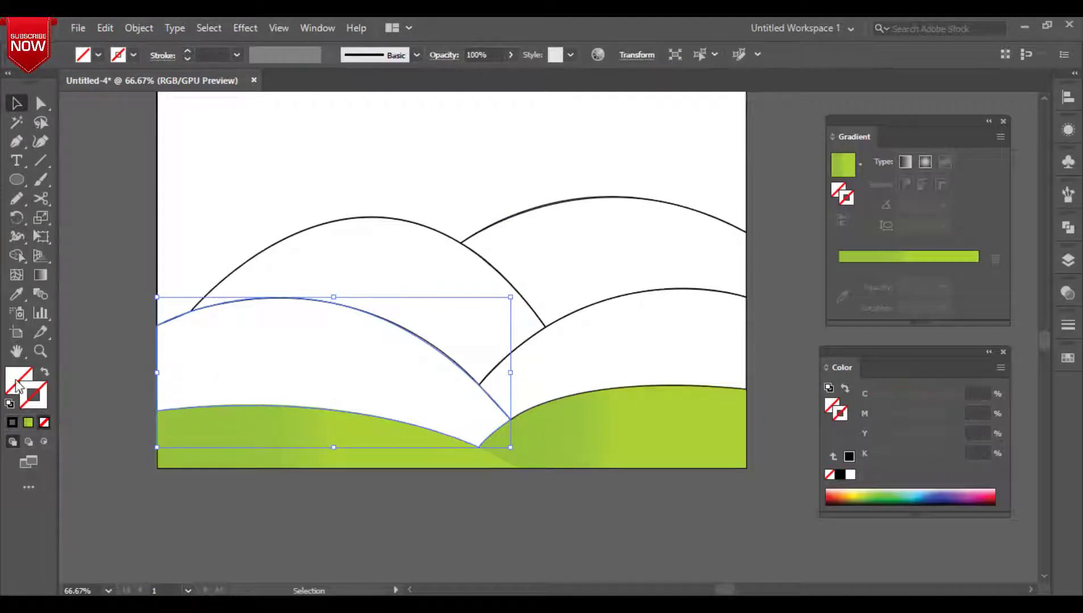
pyautogui.click(19, 386)
pyautogui.click(28, 424)
# Remove the middle right hill's outline and fill it with the green gradient.
pyautogui.click(726, 342)
pyautogui.click(40, 401)
pyautogui.click(43, 424)
pyautogui.click(18, 385)
pyautogui.click(28, 423)
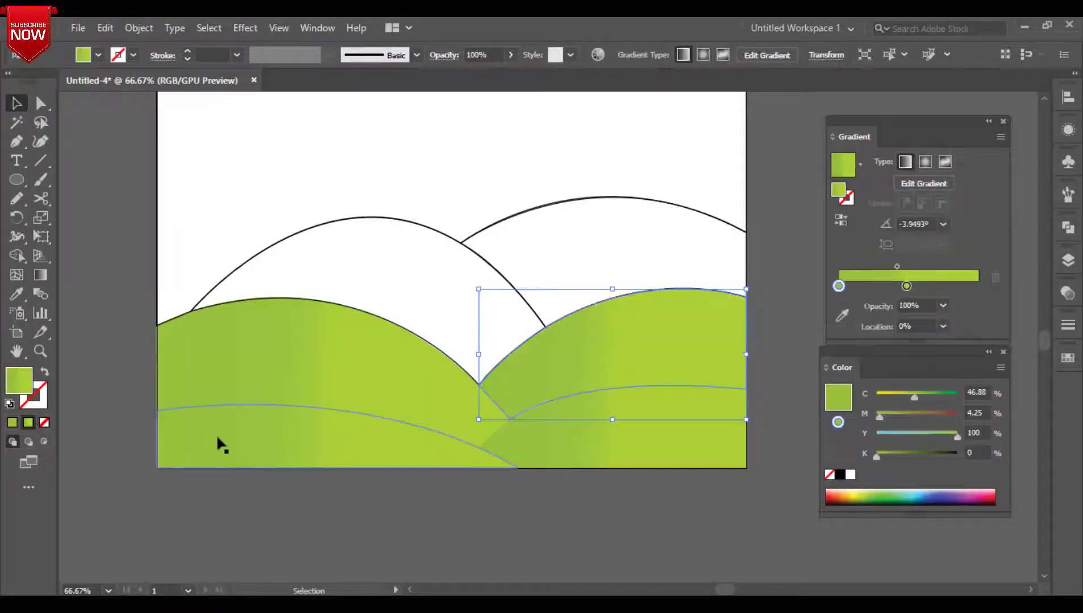
# Fill the back right hill with the green gradient and remove the sky shape's outline.
pyautogui.click(399, 246)
pyautogui.click(611, 198)
pyautogui.click(27, 423)
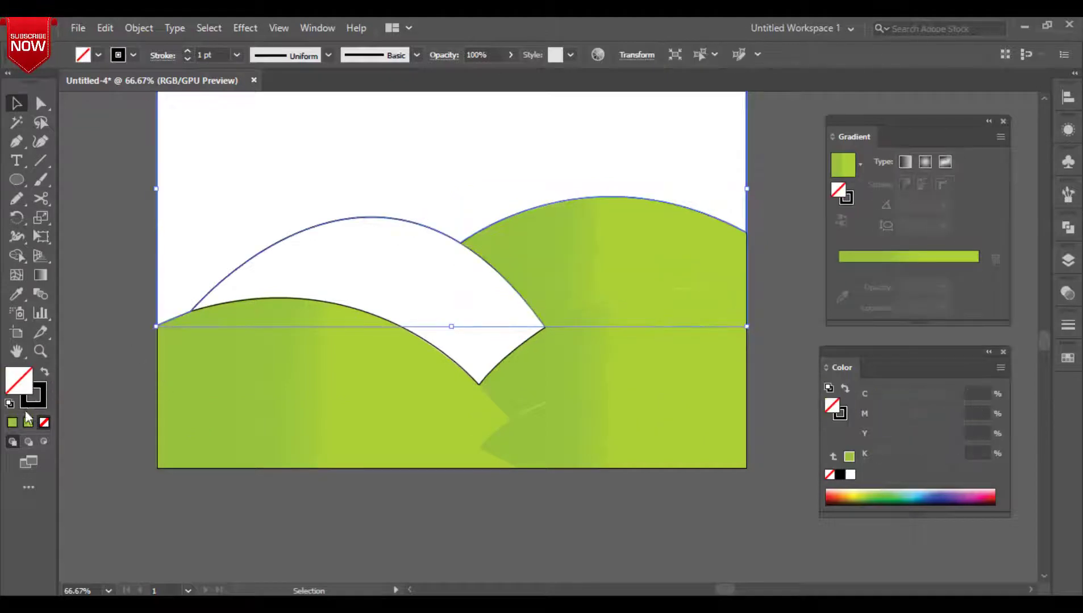
pyautogui.click(40, 401)
pyautogui.click(44, 424)
pyautogui.click(19, 381)
pyautogui.click(28, 424)
pyautogui.hotkey('ctrl', 'z')
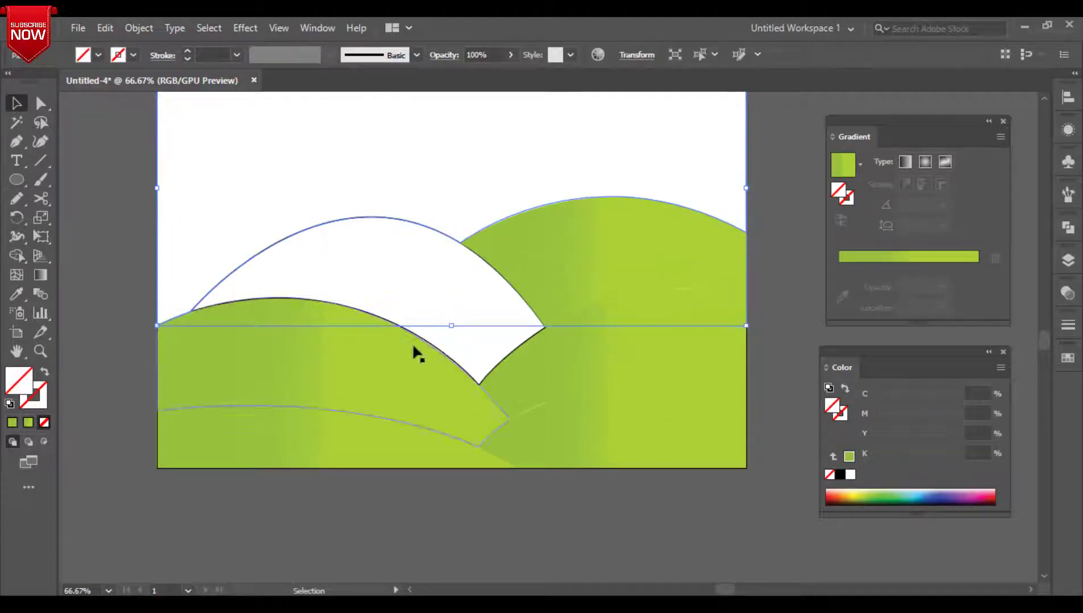
# Remove the back left hill's outline, fill it with the green gradient and deselect it.
pyautogui.click(471, 377)
pyautogui.click(39, 401)
pyautogui.click(43, 423)
pyautogui.click(19, 381)
pyautogui.click(27, 423)
pyautogui.click(483, 480)
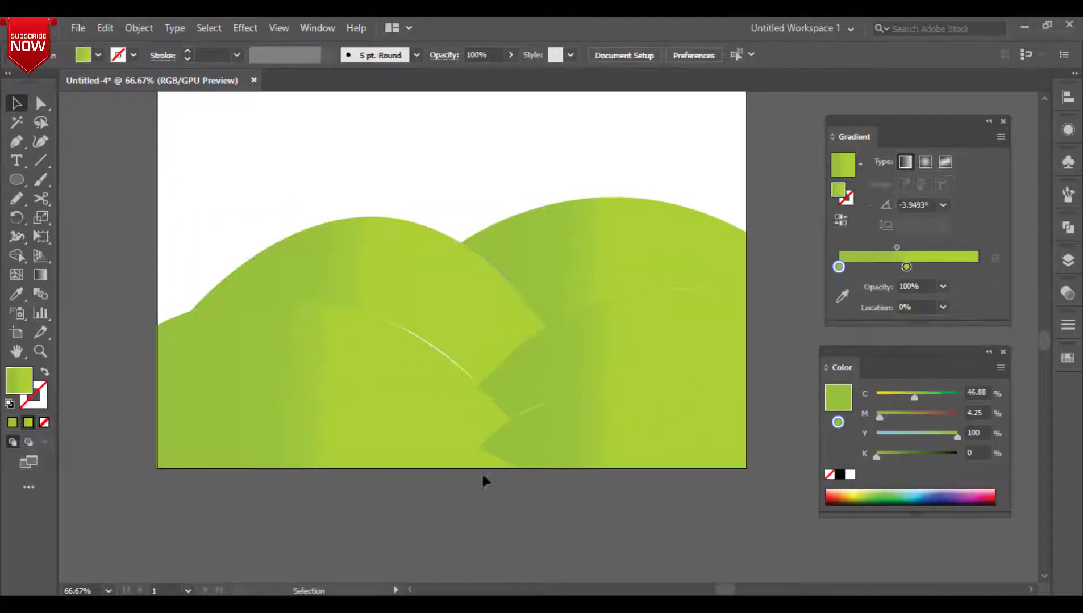
# Enlarge the front right hill and the middle left hill slightly to close the white gaps between the hills.
pyautogui.click(505, 446)
pyautogui.moveTo(479, 384); pyautogui.dragTo(475, 379)
pyautogui.click(468, 420)
pyautogui.moveTo(507, 299); pyautogui.dragTo(510, 294)
pyautogui.click(460, 483)
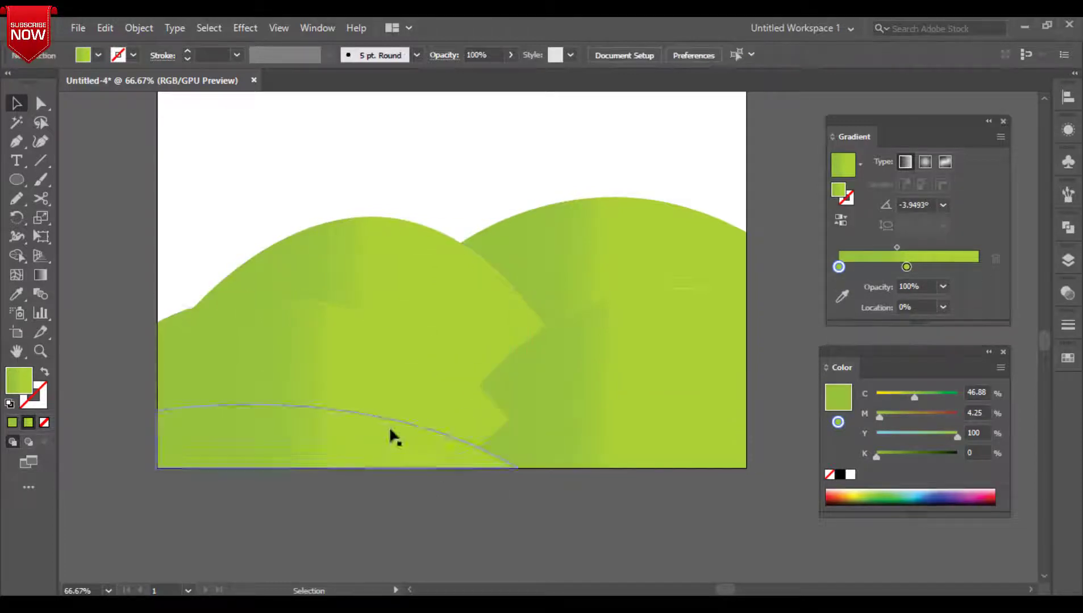
# Draw a low curved strip with no fill or stroke along the base of the front left hill with the Pen tool.
pyautogui.click(36, 400)
pyautogui.click(19, 380)
pyautogui.click(43, 423)
pyautogui.click(39, 401)
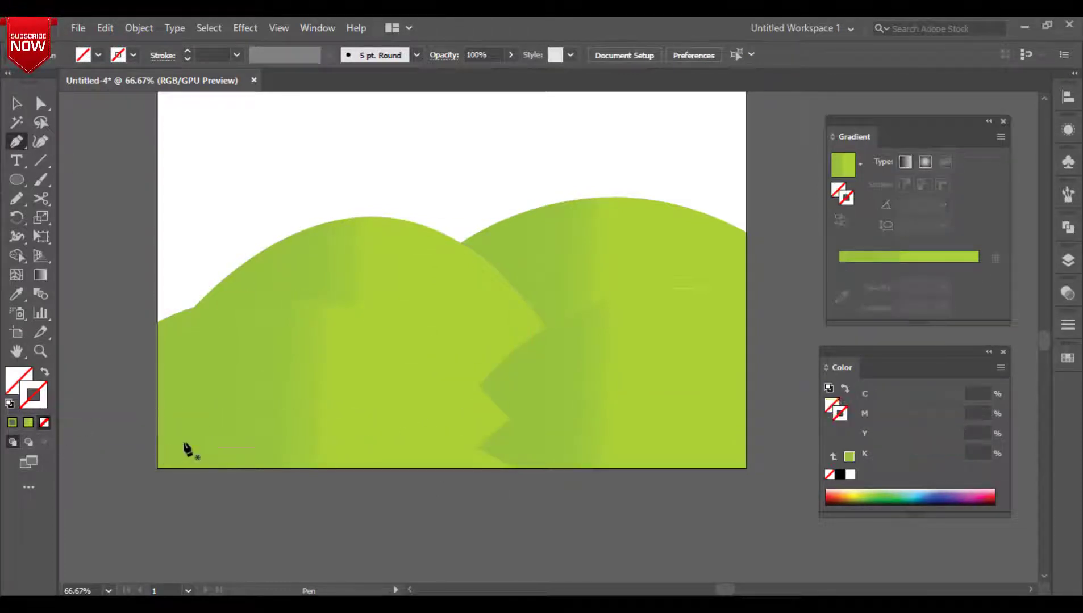
pyautogui.click(158, 425)
pyautogui.hotkey('ctrl', 'z')
pyautogui.click(157, 448)
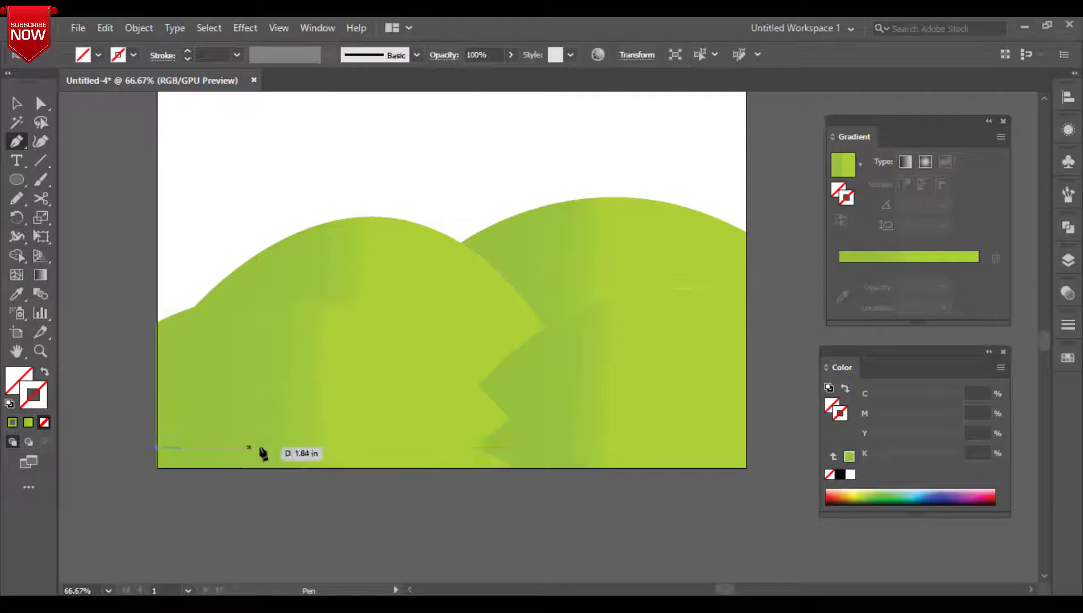
pyautogui.click(457, 470)
pyautogui.click(156, 447)
pyautogui.press('v')
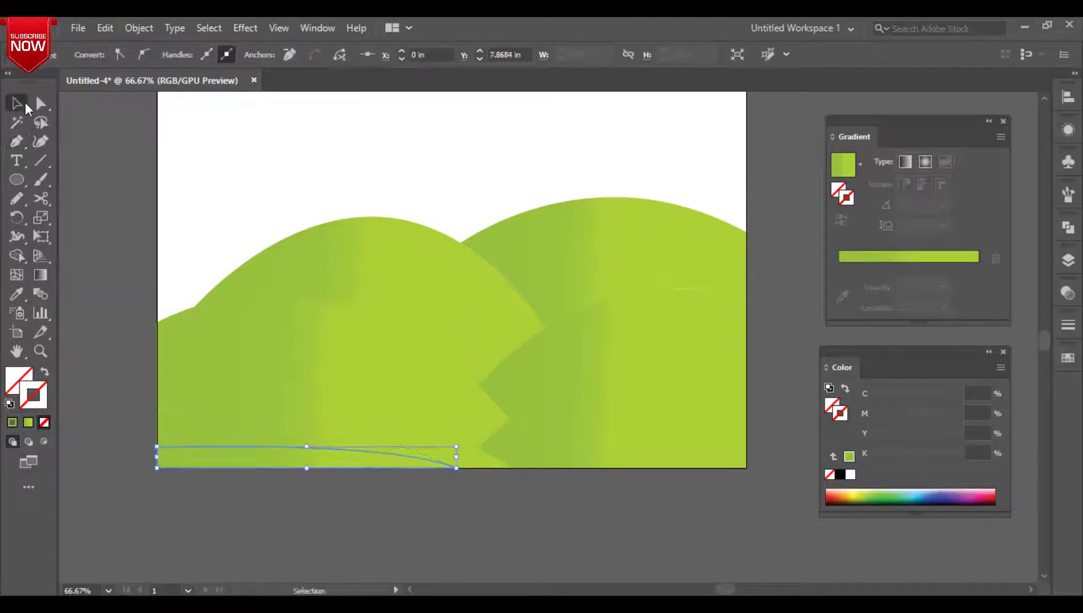
# Fill the low front strip with the green gradient, darken its 48.6% stop to K 12 and deselect it.
pyautogui.click(880, 253)
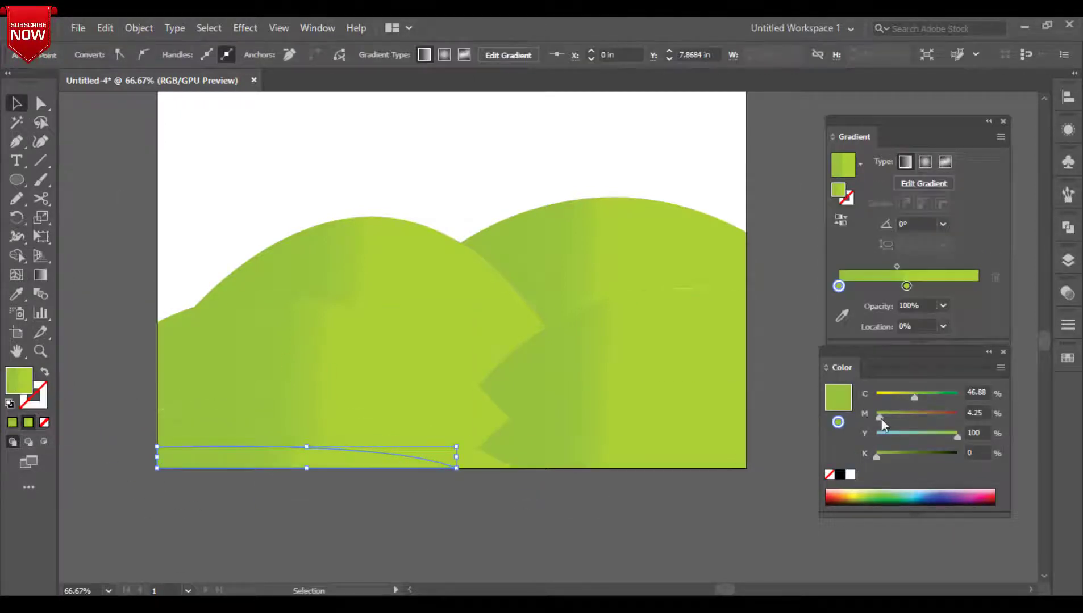
pyautogui.moveTo(880, 455); pyautogui.dragTo(886, 457)
pyautogui.click(643, 500)
pyautogui.click(429, 467)
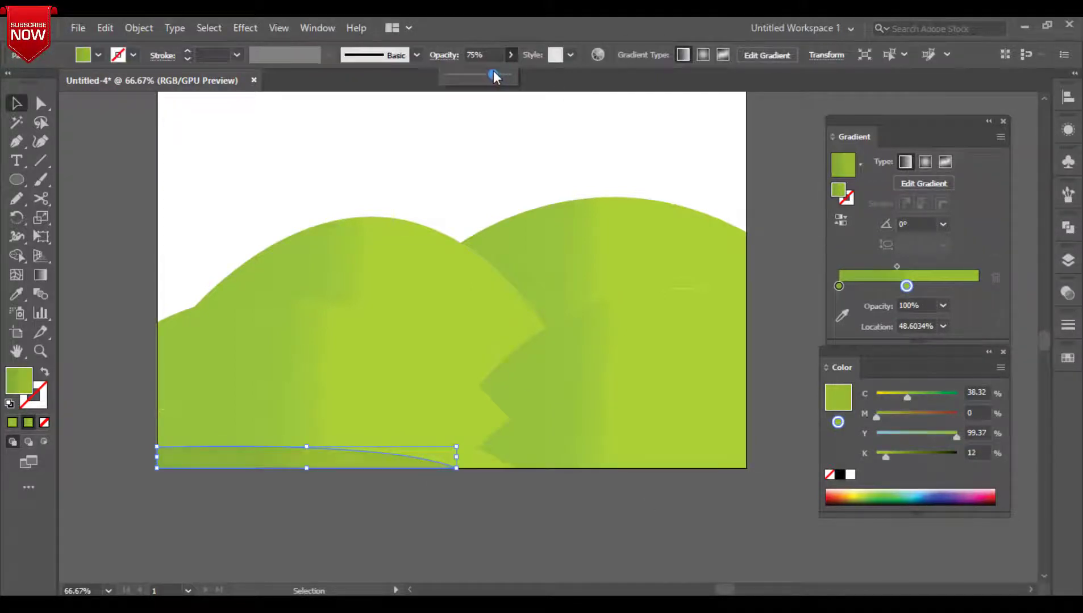
pyautogui.hotkey('ctrl', 'shift', 'a')
# Draw a curved dark green shading strip along the lower edge of the middle left hill with the Pen tool.
pyautogui.click(17, 142)
pyautogui.click(498, 430)
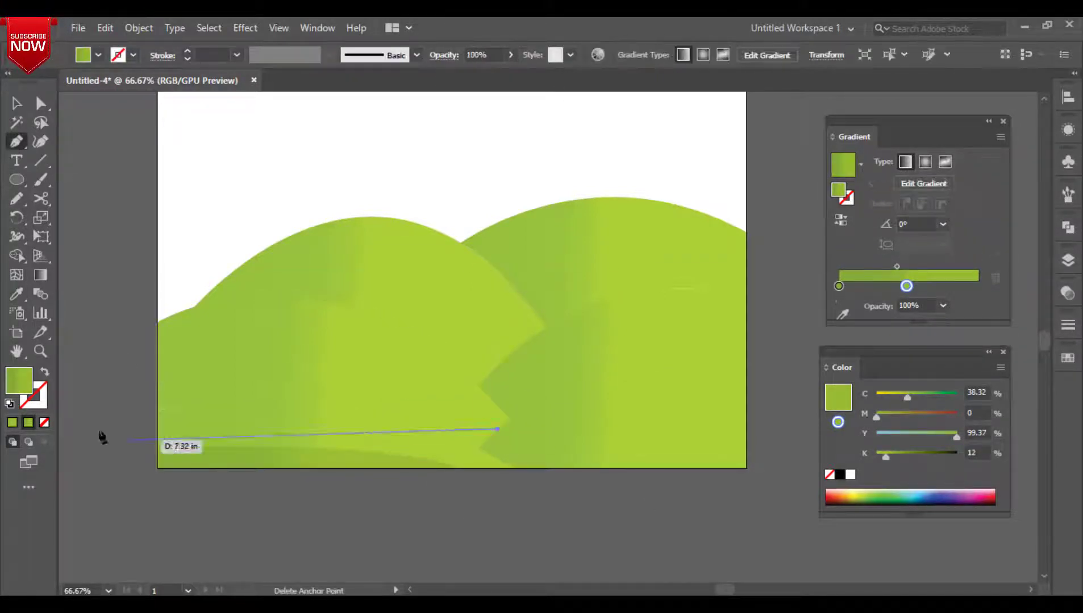
pyautogui.moveTo(157, 366); pyautogui.dragTo(93, 394)
pyautogui.click(263, 410)
pyautogui.moveTo(585, 447); pyautogui.dragTo(660, 479)
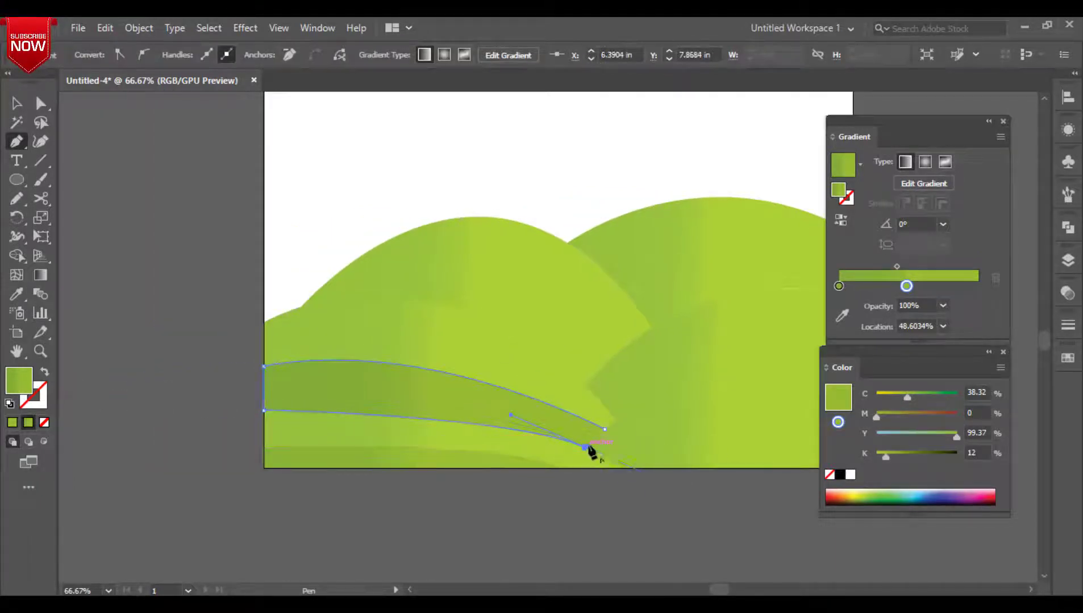
pyautogui.moveTo(609, 433); pyautogui.dragTo(470, 433)
# Draw a tapering dark green shading strip along the lower edge of the middle right hill and deselect it.
pyautogui.click(459, 438)
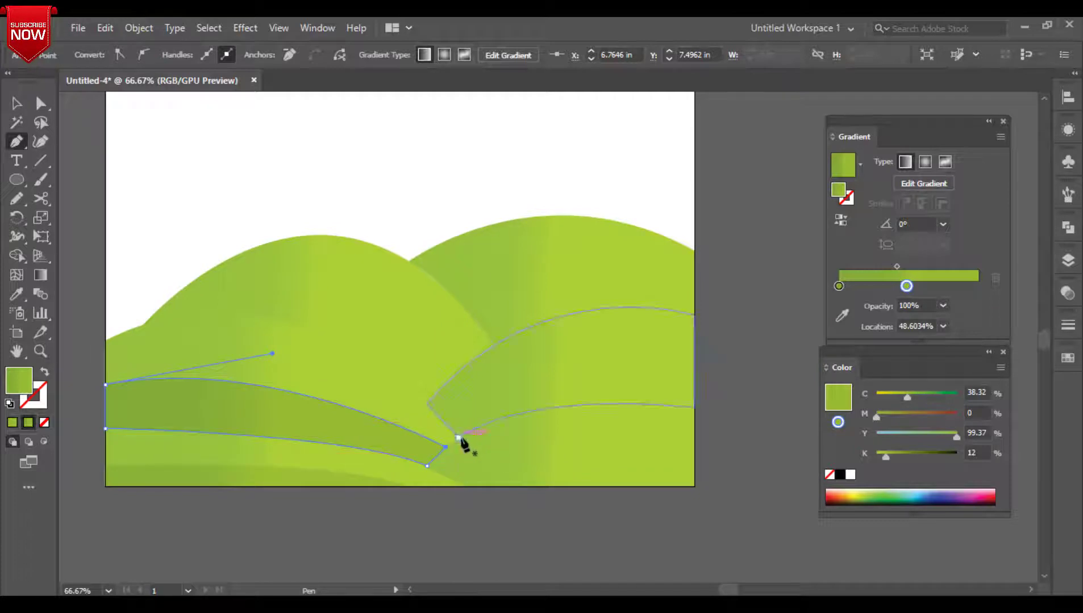
pyautogui.moveTo(693, 361); pyautogui.dragTo(755, 392)
pyautogui.click(694, 377)
pyautogui.click(695, 407)
pyautogui.click(459, 438)
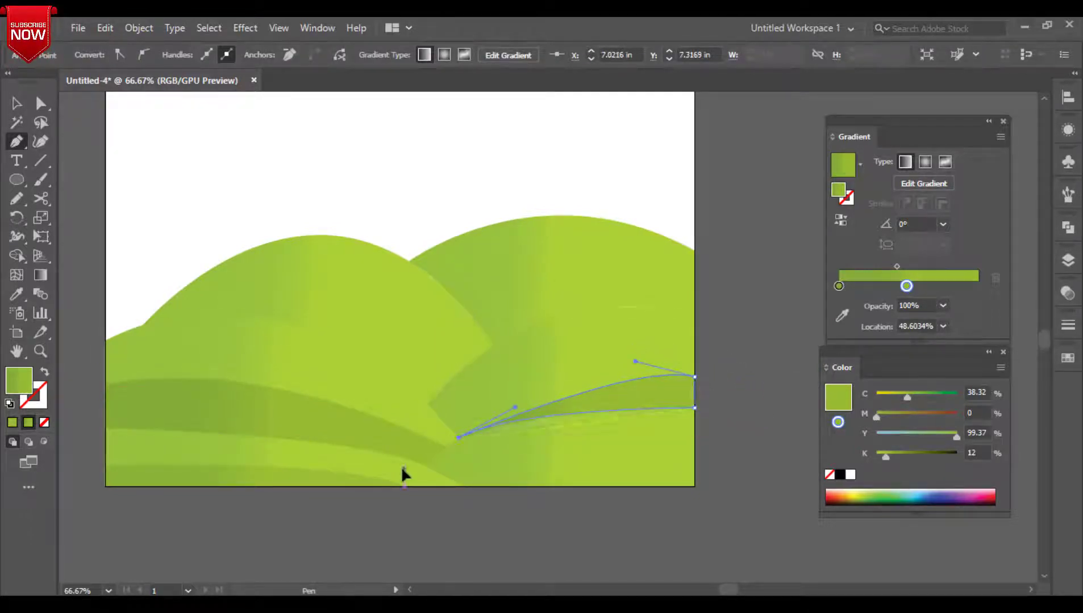
pyautogui.keyDown('ctrl'); pyautogui.click(739, 425); pyautogui.keyUp('ctrl')
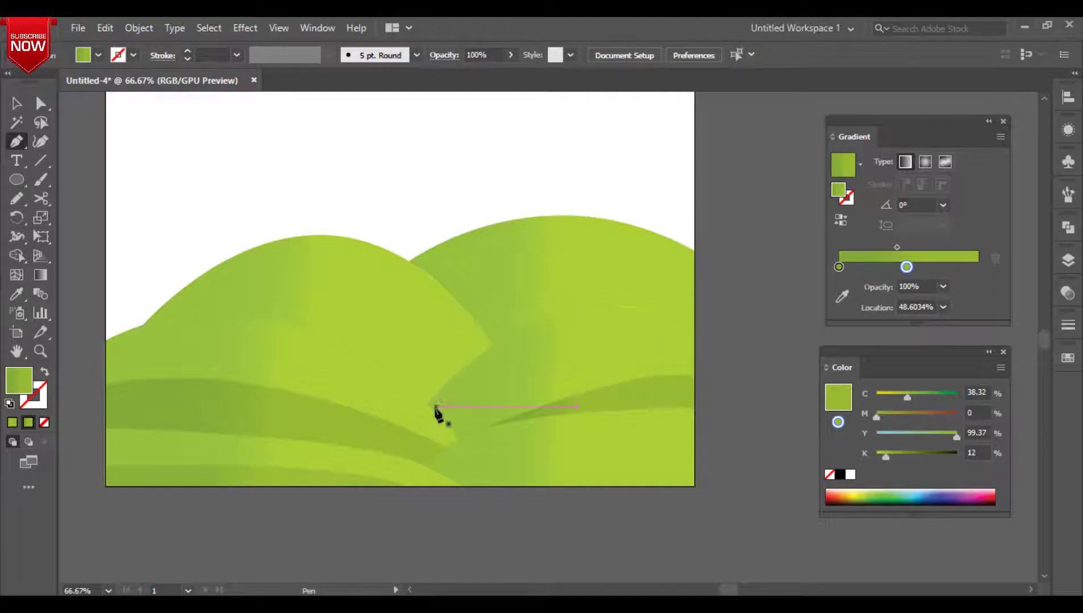
# Draw a curved shading strip on the back left hill above the middle left hill and fill it with dark green.
pyautogui.click(459, 371)
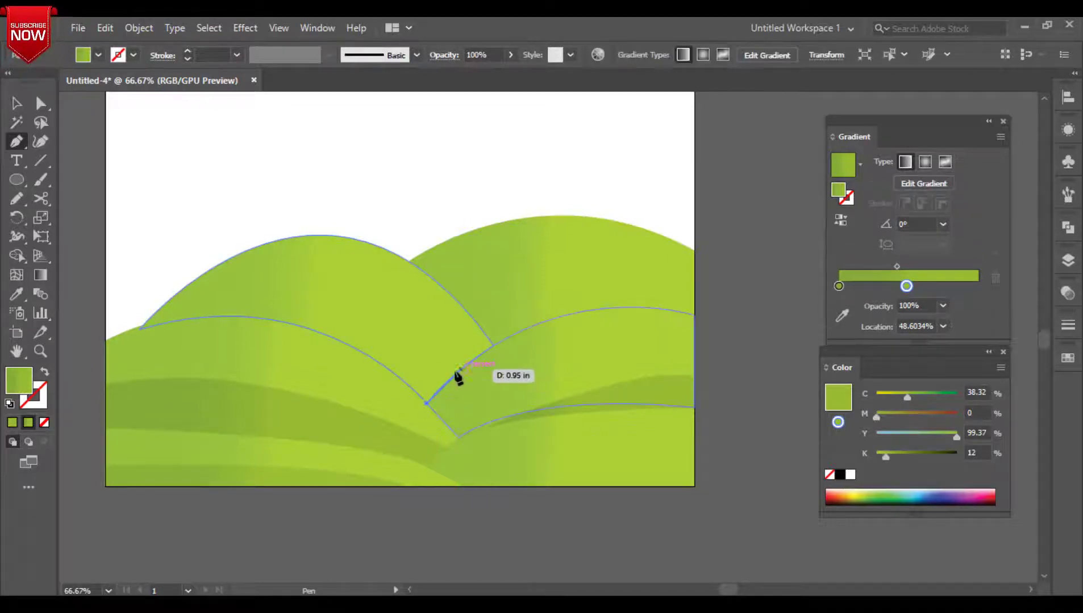
pyautogui.moveTo(201, 317); pyautogui.dragTo(115, 377)
pyautogui.click(44, 423)
pyautogui.click(200, 314)
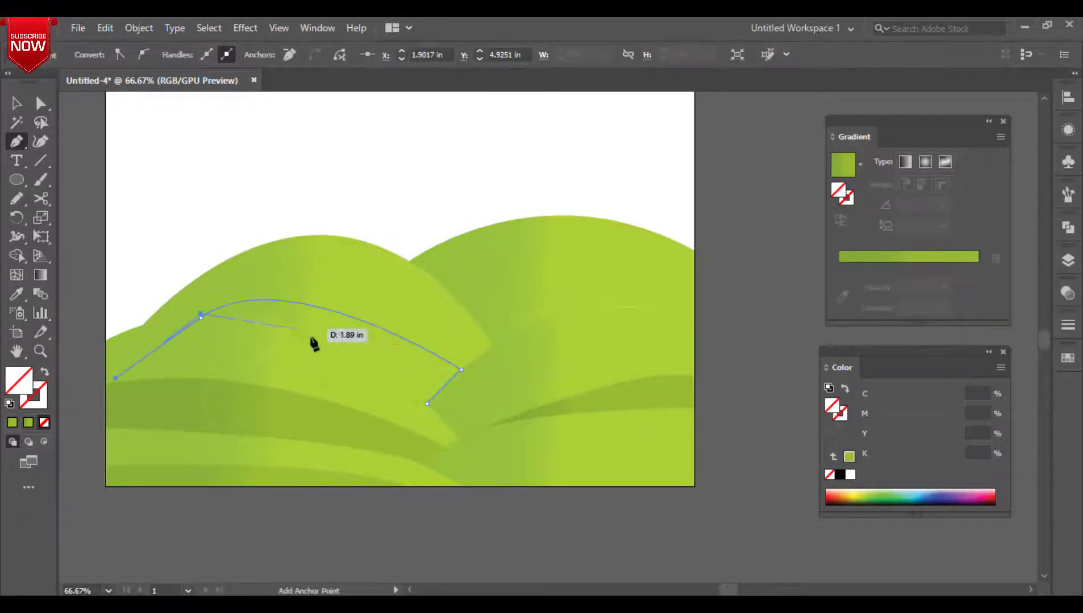
pyautogui.hotkey('ctrl', 'z')
pyautogui.click(200, 317)
pyautogui.moveTo(427, 404); pyautogui.dragTo(499, 505)
pyautogui.click(13, 423)
pyautogui.keyDown('ctrl'); pyautogui.click(154, 176); pyautogui.keyUp('ctrl')
# Lighten the back right hill's gradient by setting its 0% stop to C 36 and its 48.6% stop to C 32.
pyautogui.click(17, 103)
pyautogui.click(503, 247)
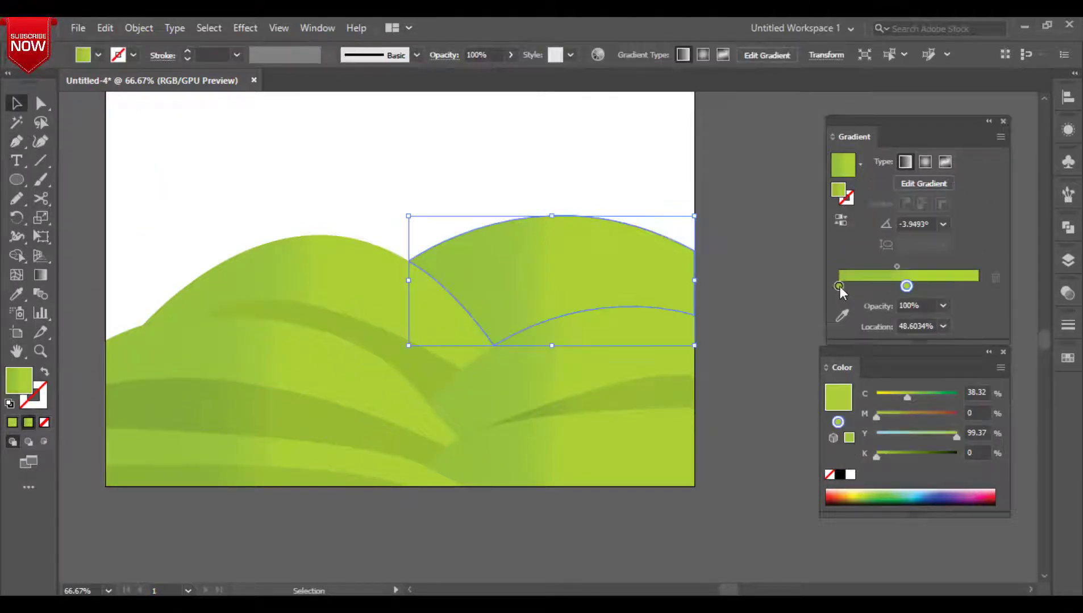
pyautogui.click(839, 286)
pyautogui.moveTo(912, 396)
pyautogui.mouseDown()
pyautogui.moveTo(922, 394)
pyautogui.moveTo(899, 397)
pyautogui.mouseUp()
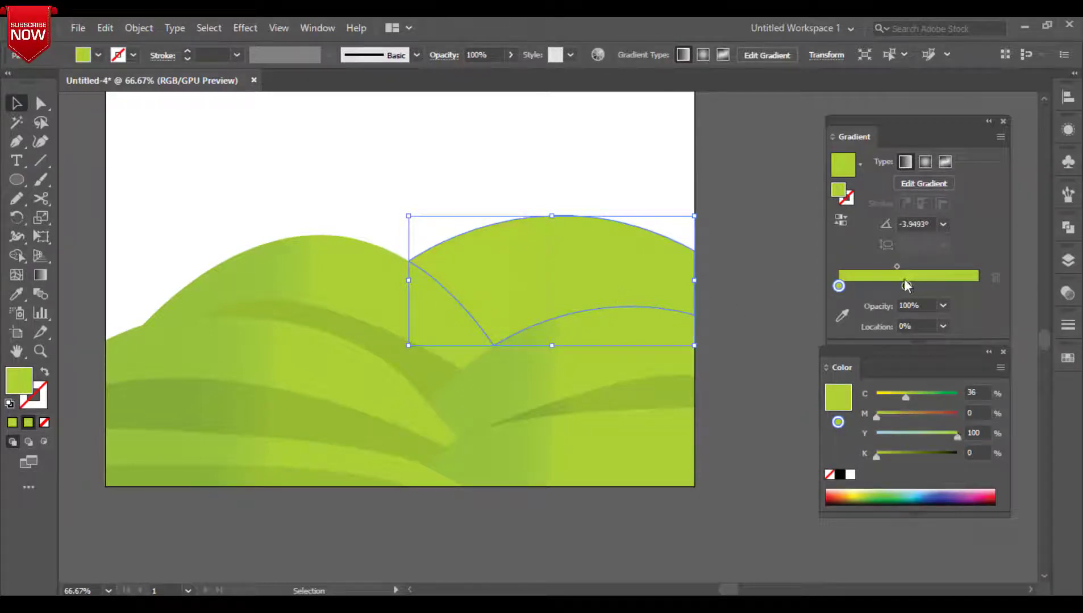
pyautogui.moveTo(910, 399); pyautogui.dragTo(902, 398)
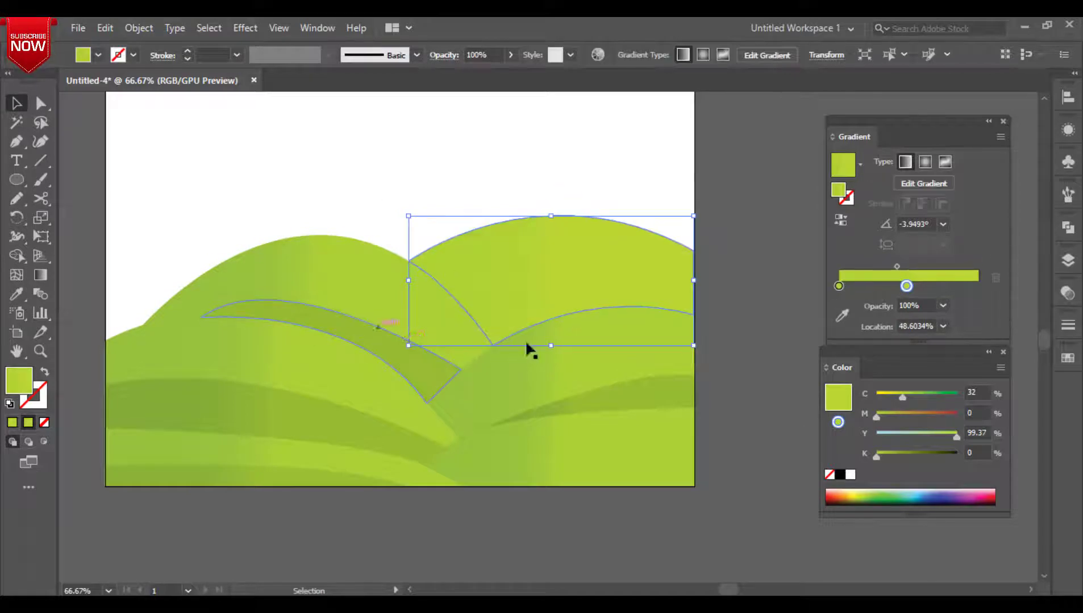
pyautogui.click(732, 352)
# Fill the sky shape with the gradient and turn its 48.6% stop light blue by reducing Y to 0.
pyautogui.scroll(3, 604, 378)
pyautogui.click(147, 213)
pyautogui.click(947, 257)
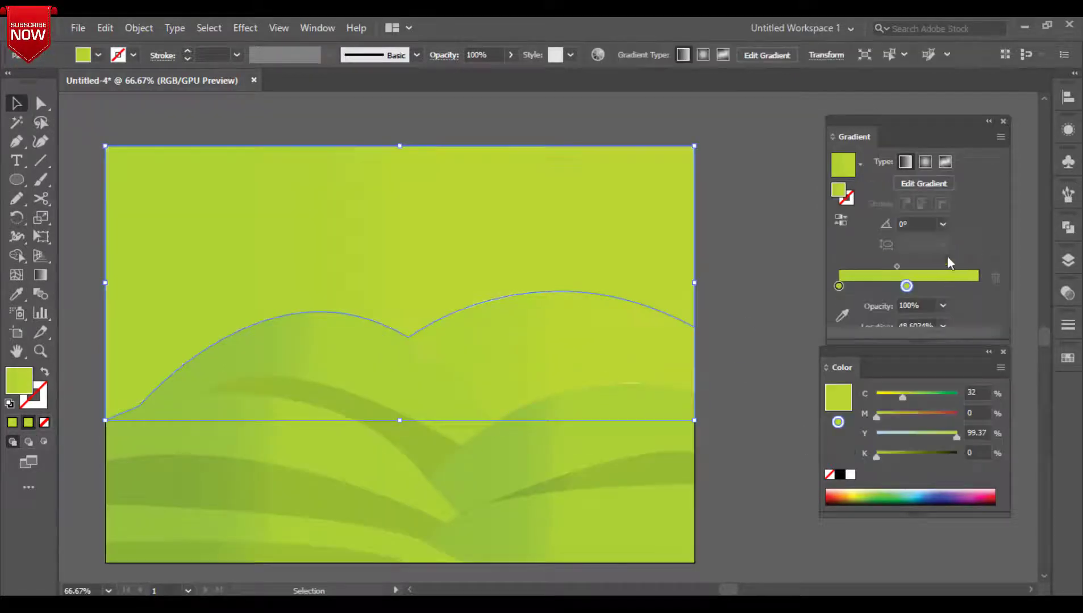
pyautogui.moveTo(955, 436); pyautogui.dragTo(877, 433)
# Run the sky gradient downward at about -85.7° and recolor its 0% stop to blue with C about 54.5 and Y 0.
pyautogui.click(838, 286)
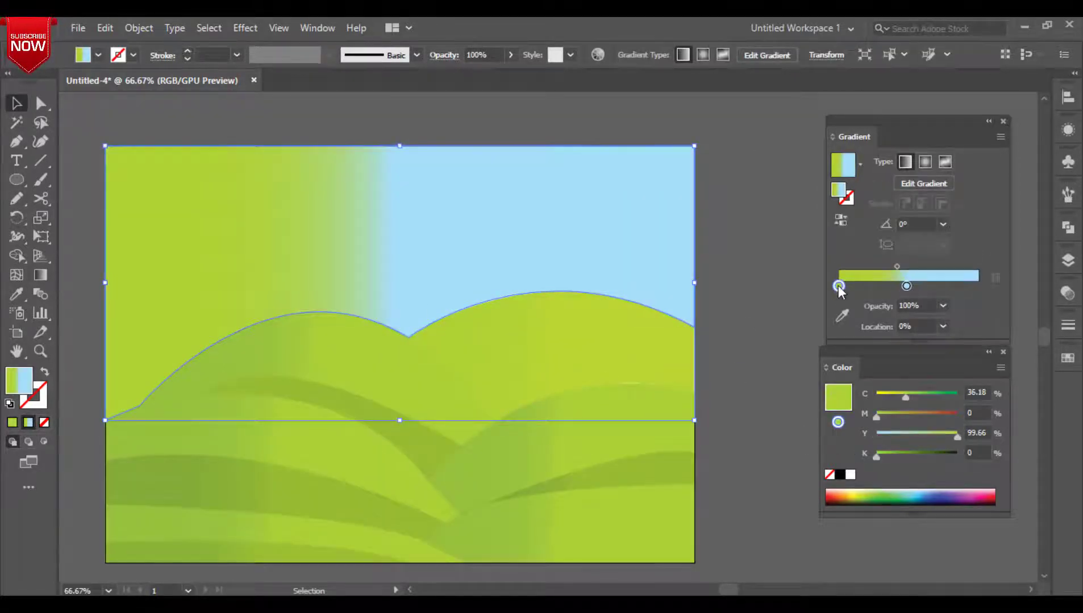
pyautogui.click(41, 276)
pyautogui.moveTo(249, 153); pyautogui.dragTo(272, 471)
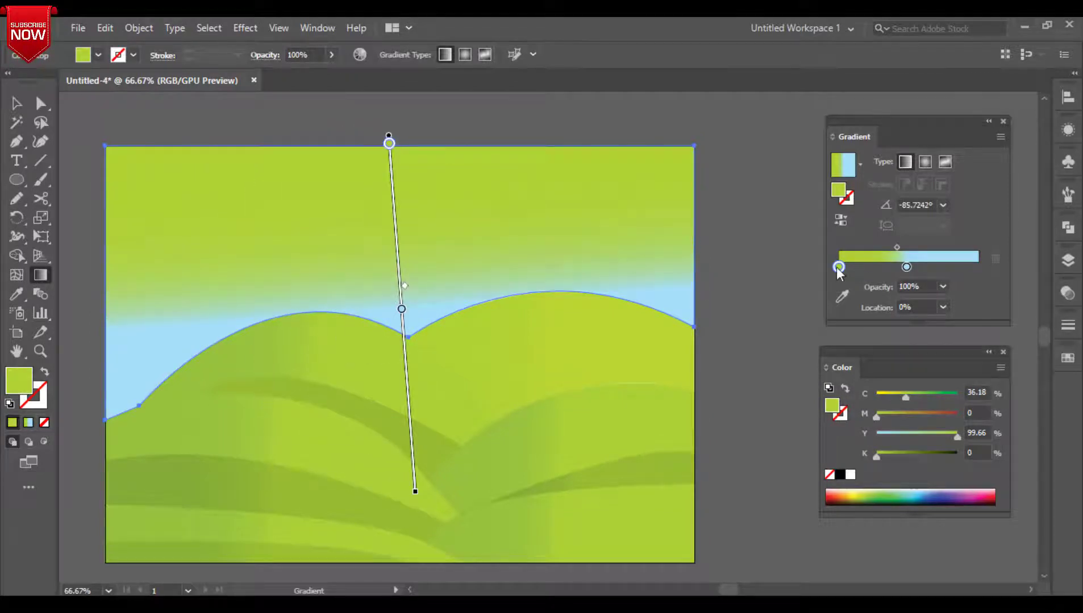
pyautogui.moveTo(957, 436); pyautogui.dragTo(881, 438)
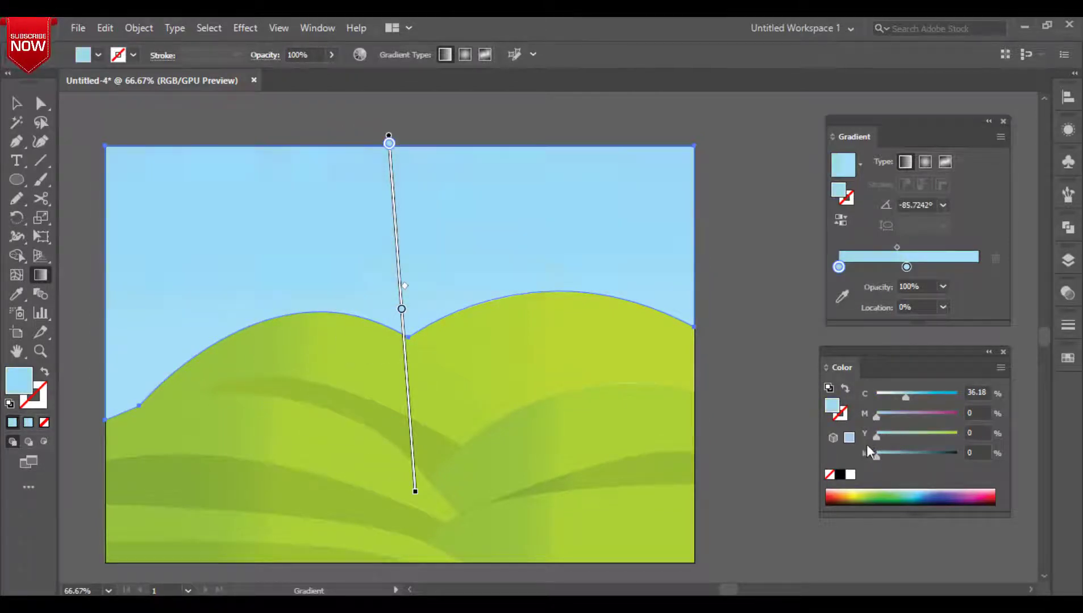
pyautogui.moveTo(908, 391); pyautogui.dragTo(921, 392)
# Add two stops to the sky gradient, respace the middle ones, and set the uppermost new stop to C 73 at 0%.
pyautogui.click(892, 268)
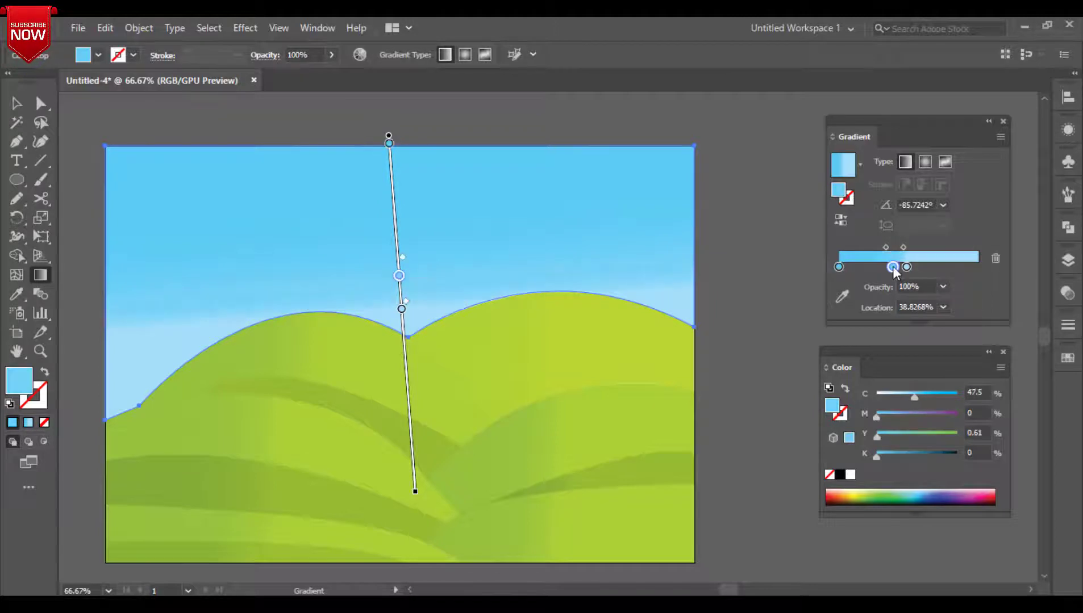
pyautogui.moveTo(913, 267)
pyautogui.mouseDown()
pyautogui.moveTo(979, 271)
pyautogui.moveTo(884, 268)
pyautogui.mouseUp()
pyautogui.click(852, 268)
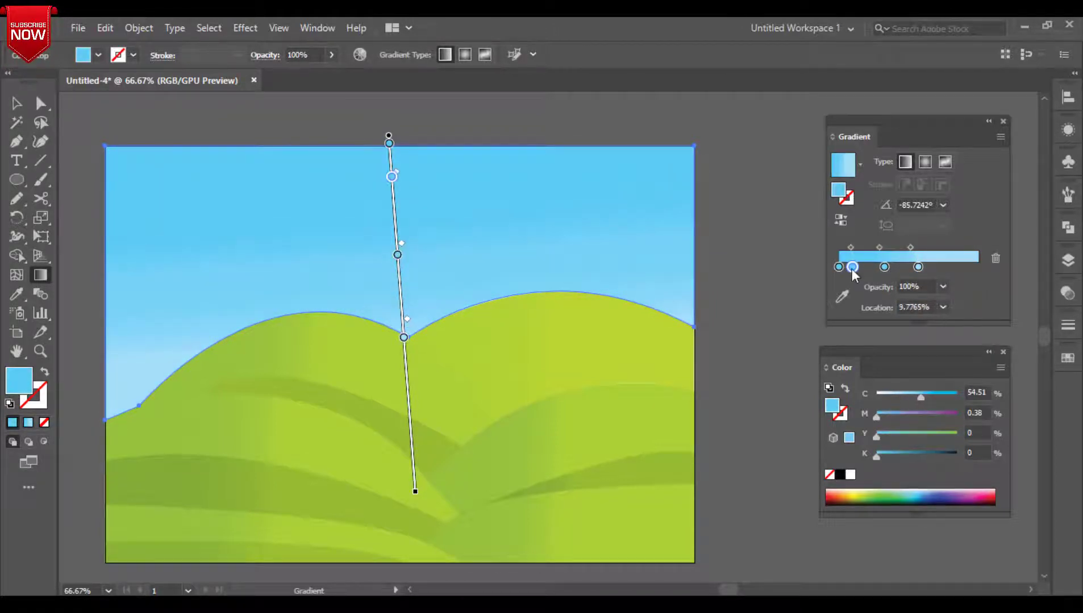
pyautogui.moveTo(920, 395); pyautogui.dragTo(935, 394)
pyautogui.moveTo(852, 268); pyautogui.dragTo(825, 271)
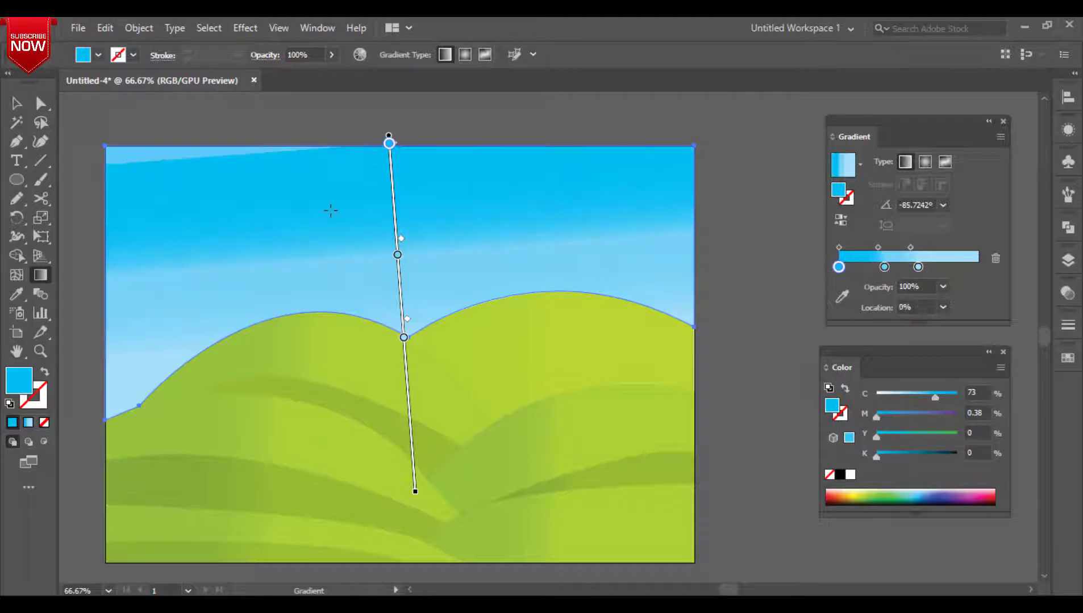
# Redraw the sky gradient vertically at about -89.8° and move the C 73 stop below the topmost stop.
pyautogui.moveTo(347, 117); pyautogui.dragTo(350, 523)
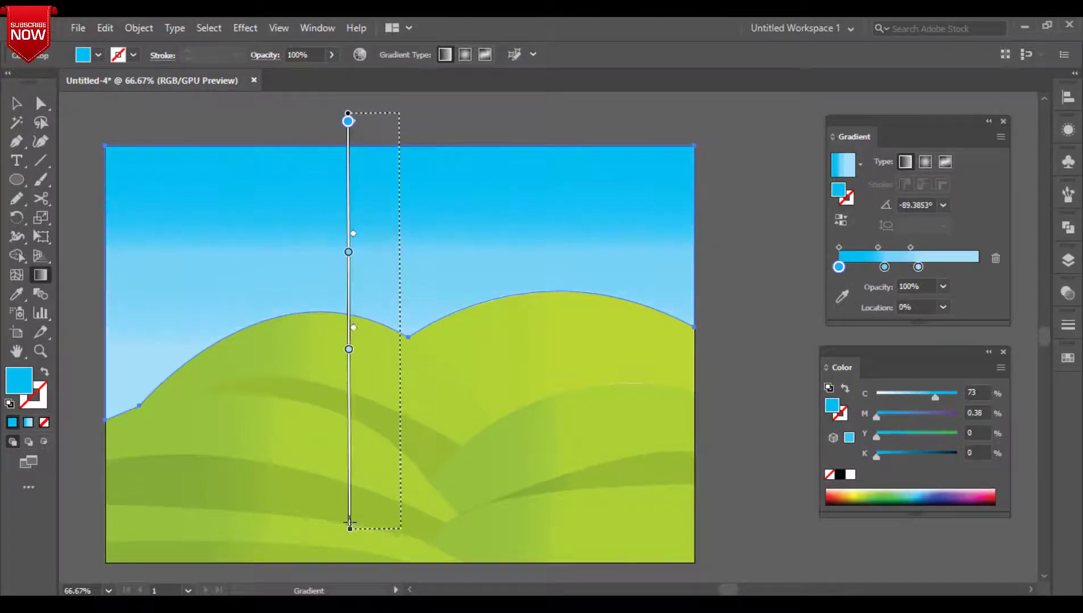
pyautogui.click(856, 267)
pyautogui.moveTo(841, 267)
pyautogui.mouseDown()
pyautogui.moveTo(856, 287)
pyautogui.moveTo(839, 268)
pyautogui.moveTo(874, 269)
pyautogui.mouseUp()
pyautogui.moveTo(866, 269)
pyautogui.mouseDown()
pyautogui.moveTo(839, 269)
pyautogui.moveTo(861, 268)
pyautogui.mouseUp()
# Recolor the sky gradient's 0% stop to deep blue with C 100, M 46, Y 0, K 19.
pyautogui.click(839, 268)
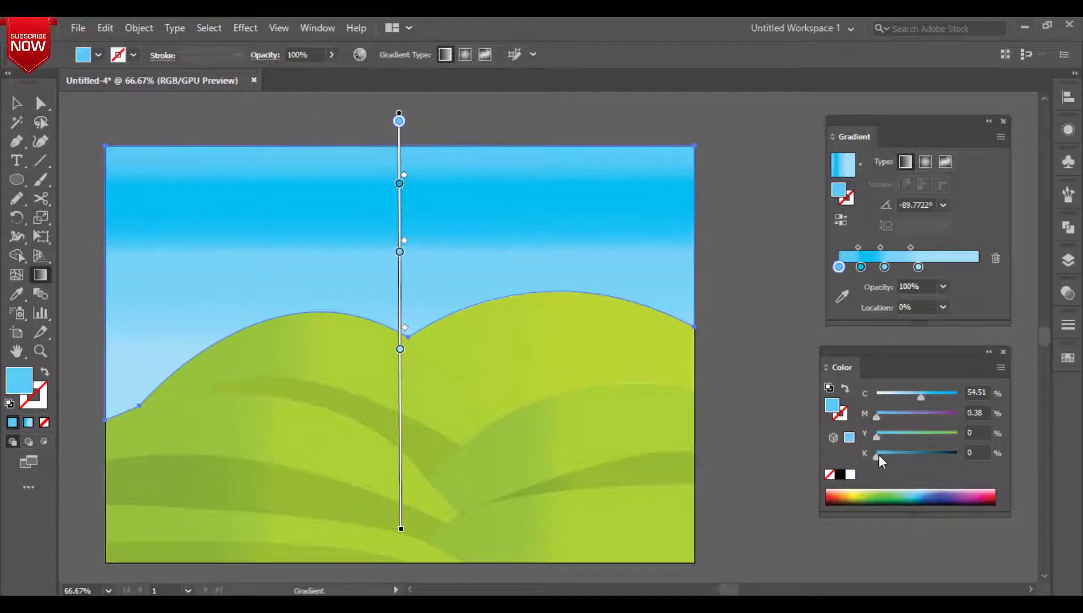
pyautogui.moveTo(879, 456)
pyautogui.mouseDown()
pyautogui.moveTo(913, 456)
pyautogui.moveTo(899, 456)
pyautogui.mouseUp()
pyautogui.moveTo(878, 419); pyautogui.dragTo(880, 419)
pyautogui.moveTo(898, 456); pyautogui.dragTo(877, 457)
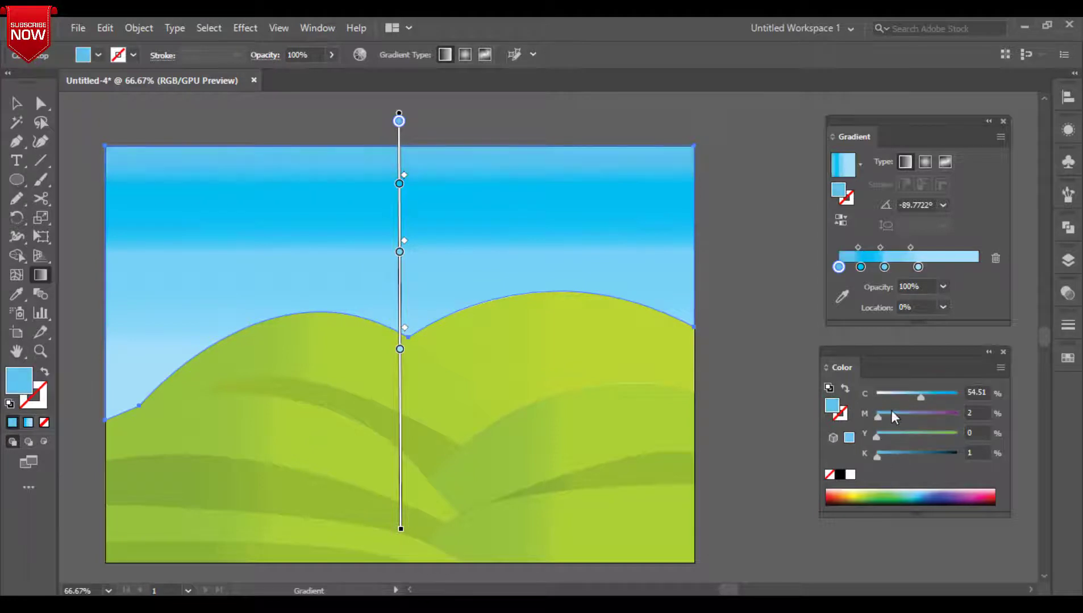
pyautogui.moveTo(921, 398); pyautogui.dragTo(959, 397)
pyautogui.moveTo(881, 417); pyautogui.dragTo(918, 416)
pyautogui.moveTo(877, 456); pyautogui.dragTo(892, 455)
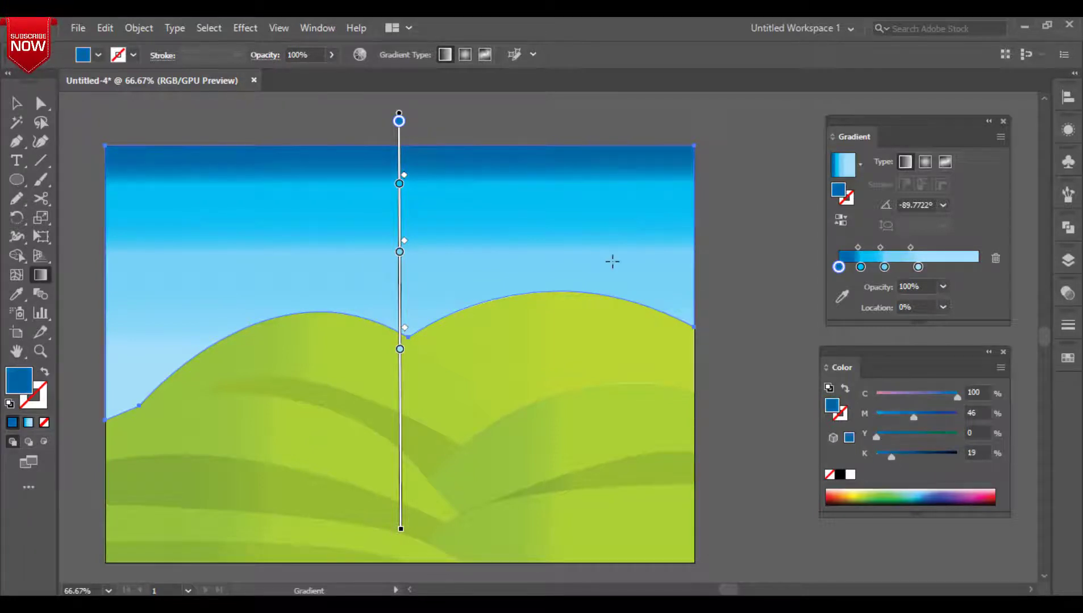
# Respace the sky gradient's stops, placing the lightest blue one at about 72.6%, and deselect the sky.
pyautogui.click(894, 367)
pyautogui.moveTo(861, 267); pyautogui.dragTo(931, 268)
pyautogui.click(16, 103)
pyautogui.click(82, 132)
pyautogui.scroll(-7, 466, 295)
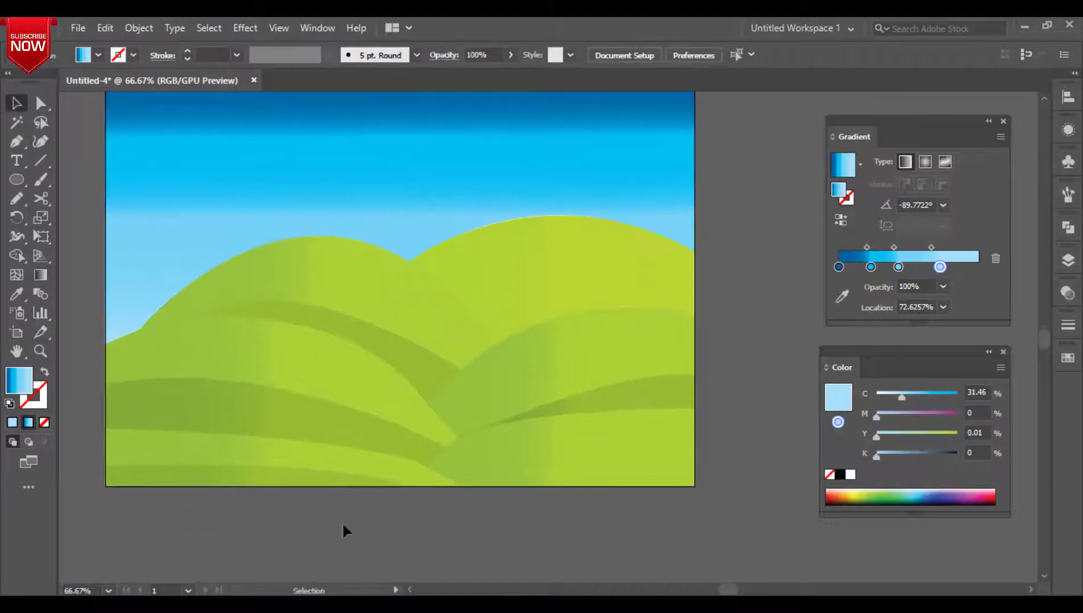
# Draw the tree trunk below the artboard with the Pen tool, from left edge through base and right edge to the forked right branch.
pyautogui.click(16, 141)
pyautogui.click(380, 373)
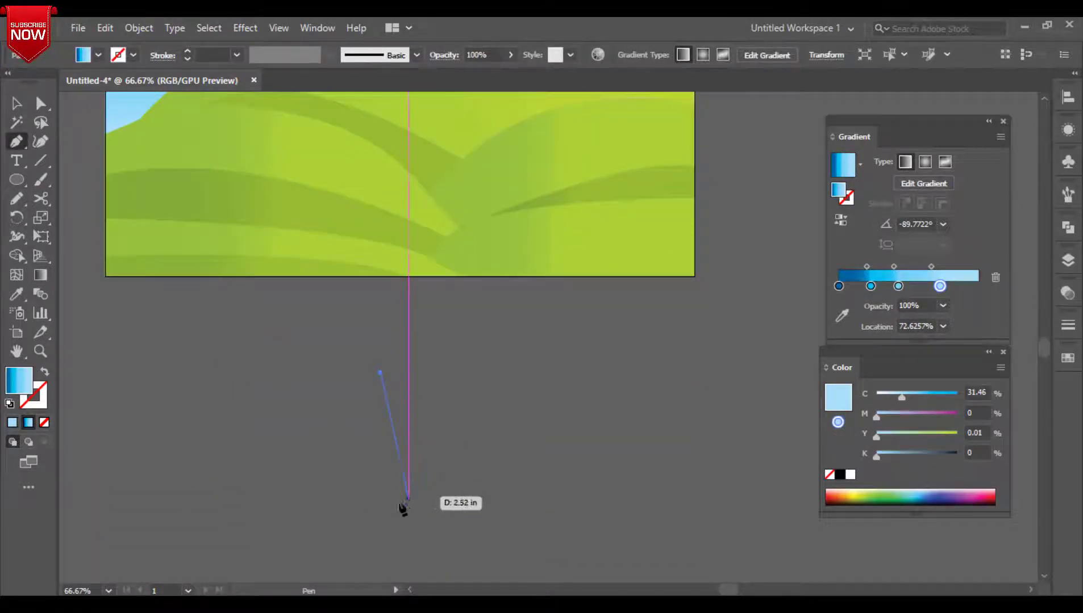
pyautogui.moveTo(396, 591); pyautogui.dragTo(398, 487)
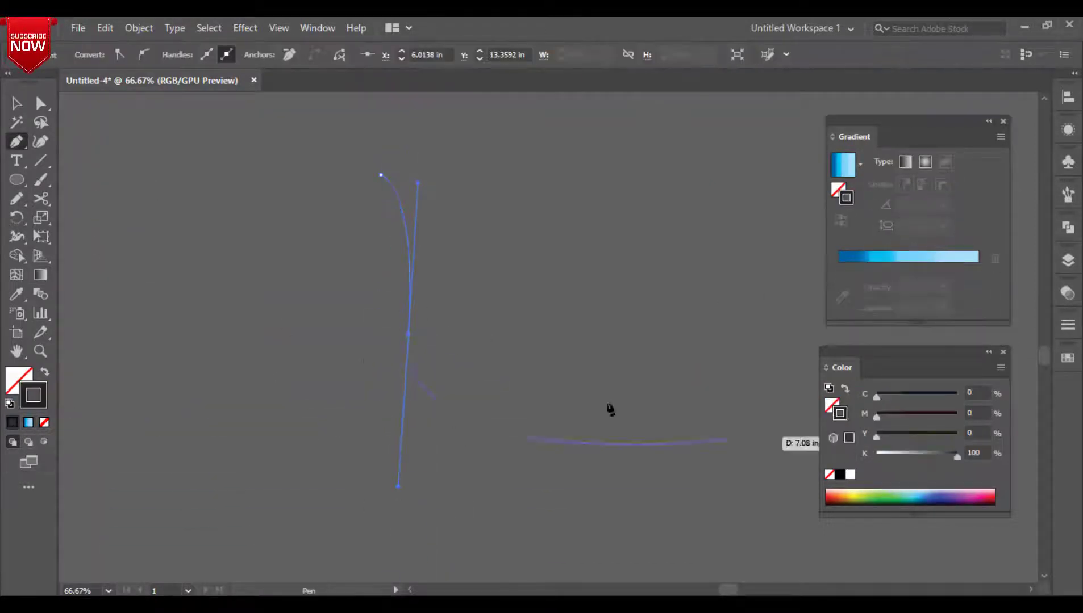
pyautogui.click(471, 337)
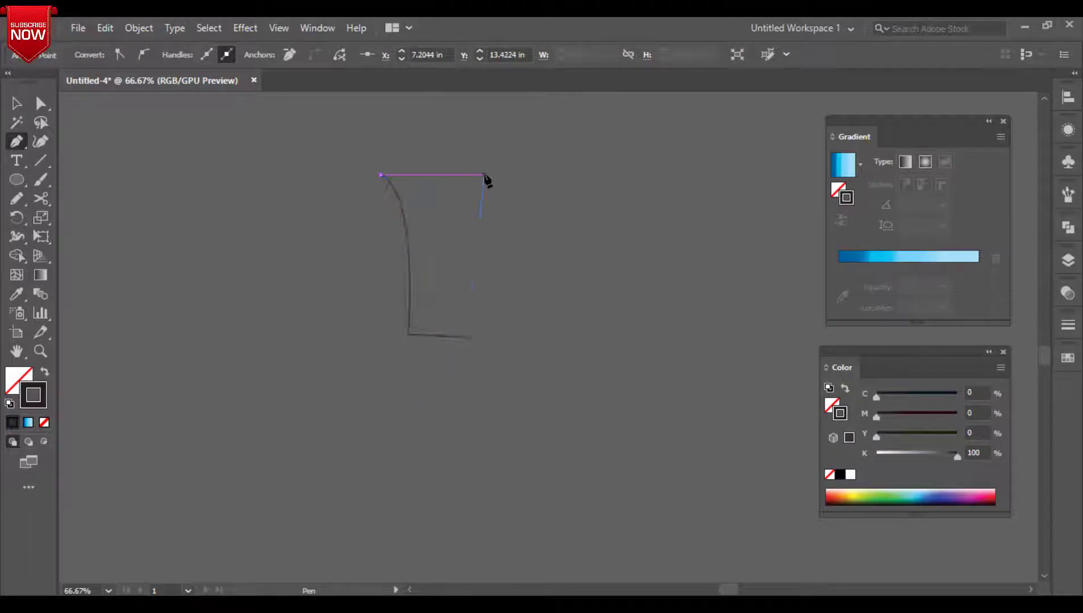
pyautogui.moveTo(534, 165); pyautogui.dragTo(457, 196)
pyautogui.click(463, 182)
pyautogui.scroll(2, 464, 145)
pyautogui.click(467, 183)
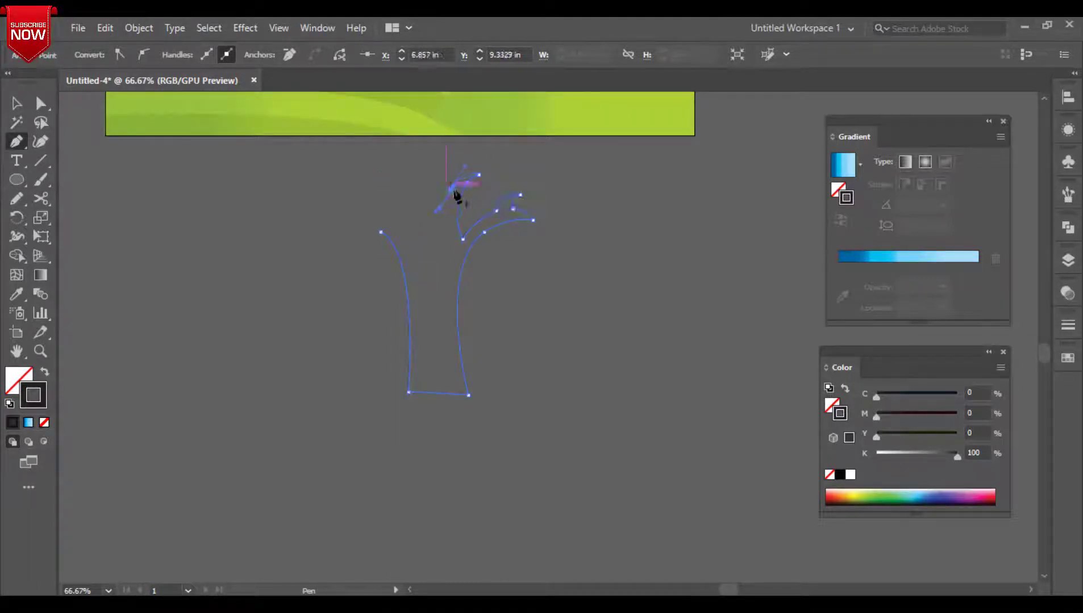
# Continue the tree outline with a forked, curved middle branch that ends at the crotch above the trunk.
pyautogui.moveTo(463, 154); pyautogui.dragTo(471, 142)
pyautogui.click(464, 153)
pyautogui.moveTo(446, 186); pyautogui.dragTo(447, 232)
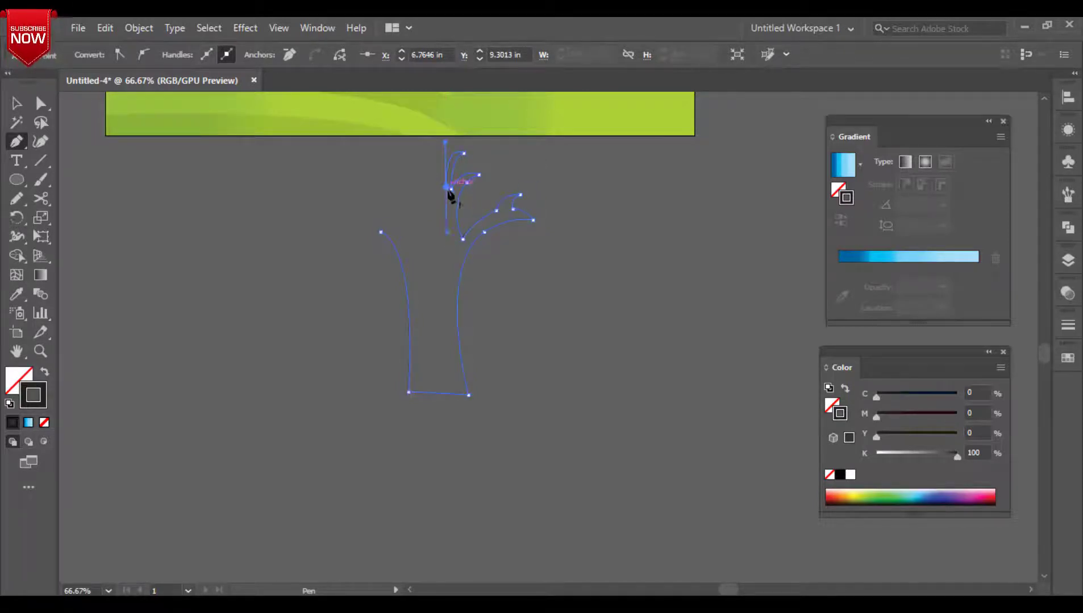
pyautogui.moveTo(445, 243); pyautogui.dragTo(454, 263)
pyautogui.click(446, 243)
# Outline the left branch with its pointed twigs and finish the tree path at the trunk's upper left.
pyautogui.moveTo(381, 187); pyautogui.dragTo(391, 215)
pyautogui.click(380, 186)
pyautogui.click(375, 164)
pyautogui.click(374, 189)
pyautogui.click(345, 175)
pyautogui.click(372, 202)
pyautogui.click(350, 209)
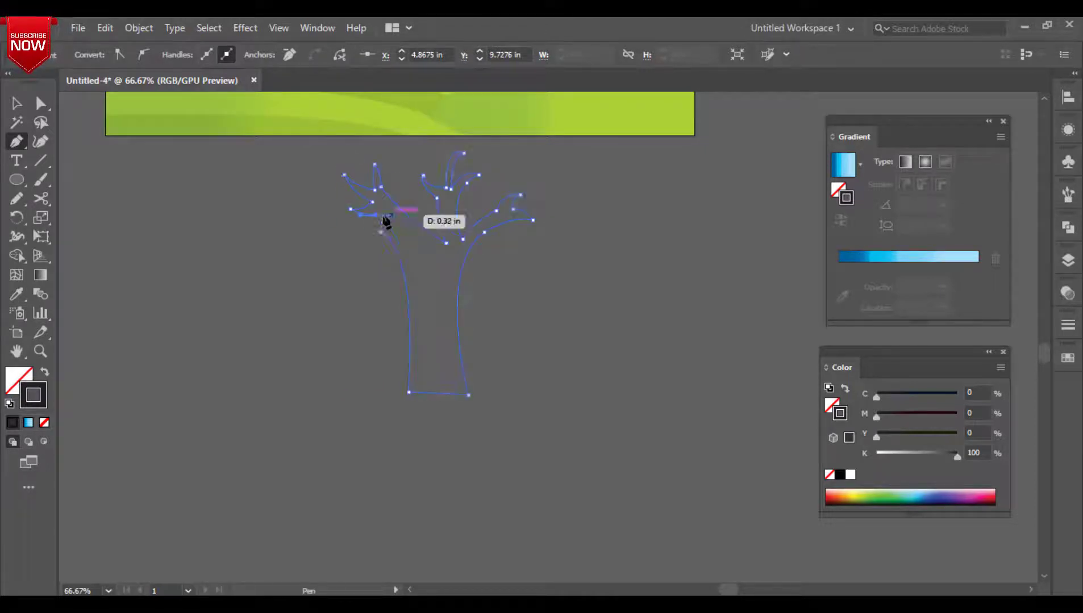
pyautogui.keyDown('ctrl'); pyautogui.click(321, 250); pyautogui.keyUp('ctrl')
# Start the leafy crown outline in the empty area left of the tree, drawing rounded left lobes and a domed top.
pyautogui.click(258, 290)
pyautogui.hotkey('ctrl', 'z')
pyautogui.scroll(-1, 273, 233)
pyautogui.click(168, 346)
pyautogui.moveTo(169, 286); pyautogui.dragTo(129, 289)
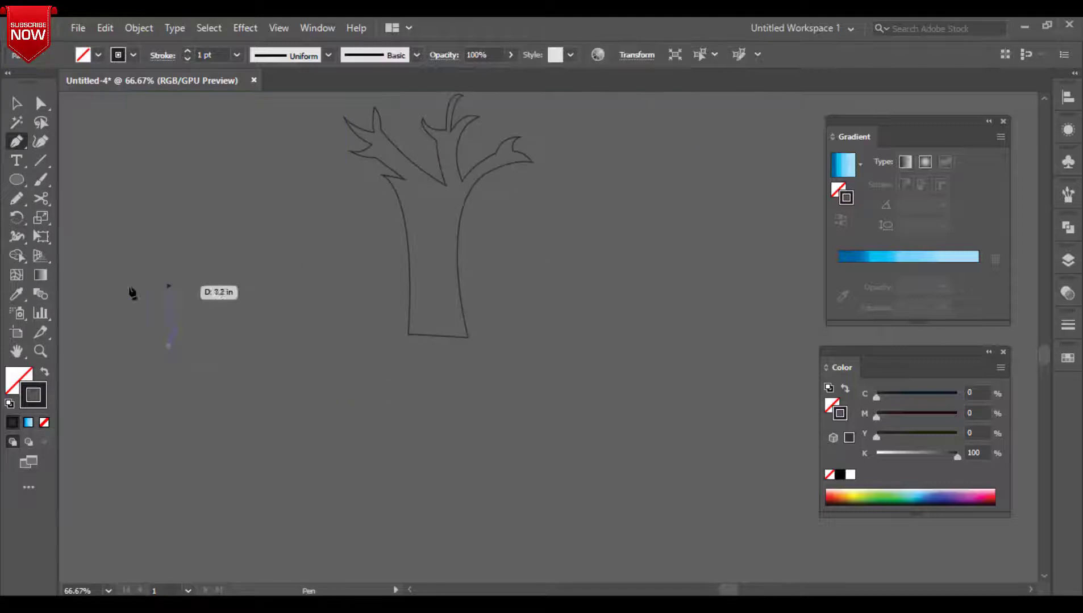
pyautogui.click(127, 287)
pyautogui.moveTo(148, 216); pyautogui.dragTo(184, 234)
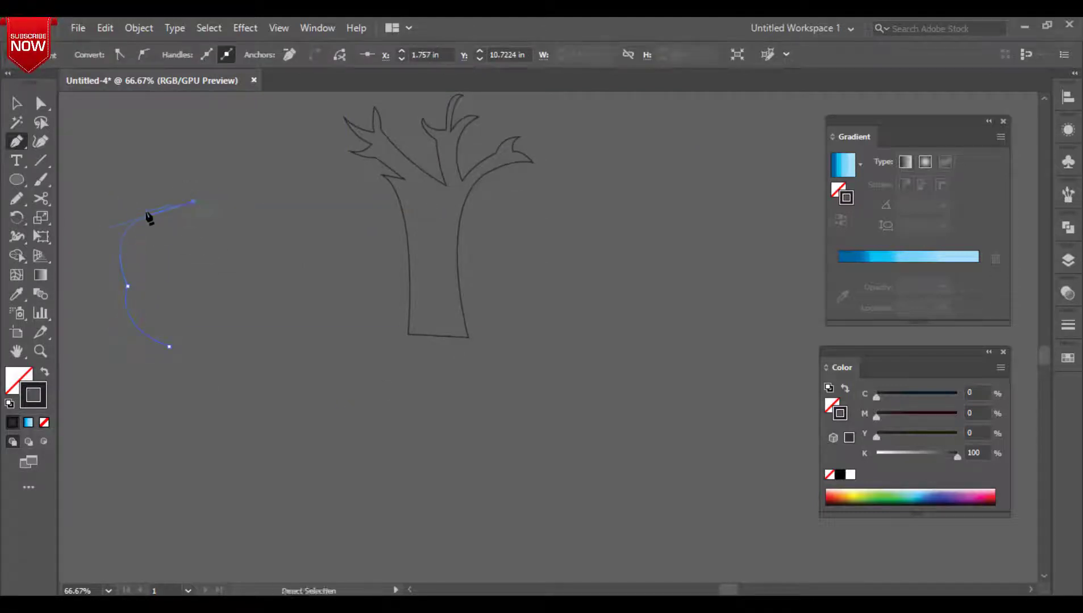
pyautogui.click(232, 216)
# Add the crown's right lobe, undo the misplaced anchor and close the outline with a wide curve along the bottom.
pyautogui.moveTo(270, 257); pyautogui.dragTo(270, 292)
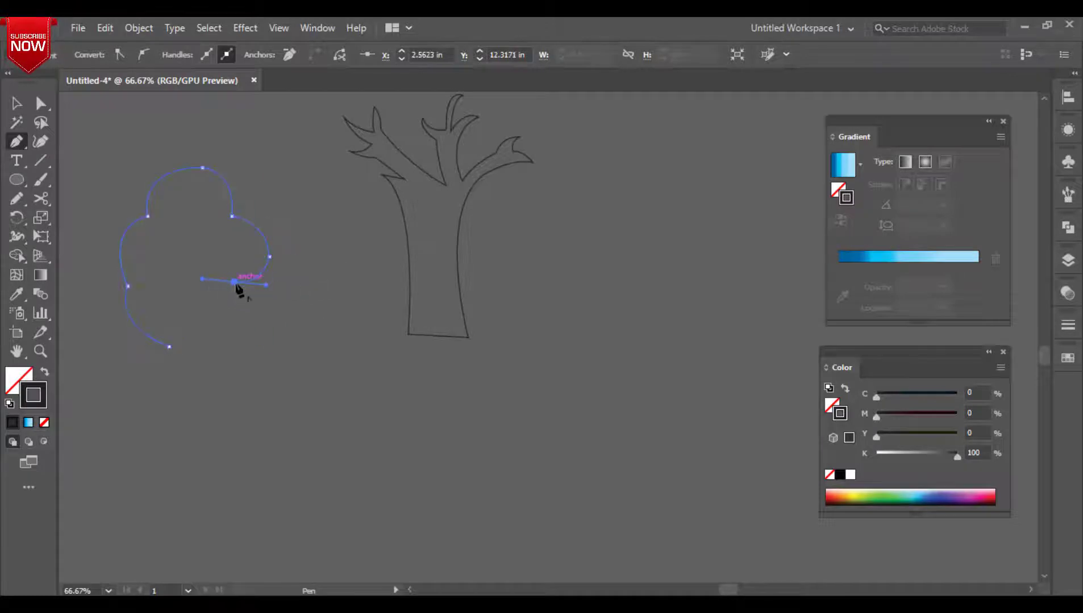
pyautogui.hotkey('ctrl', 'z')
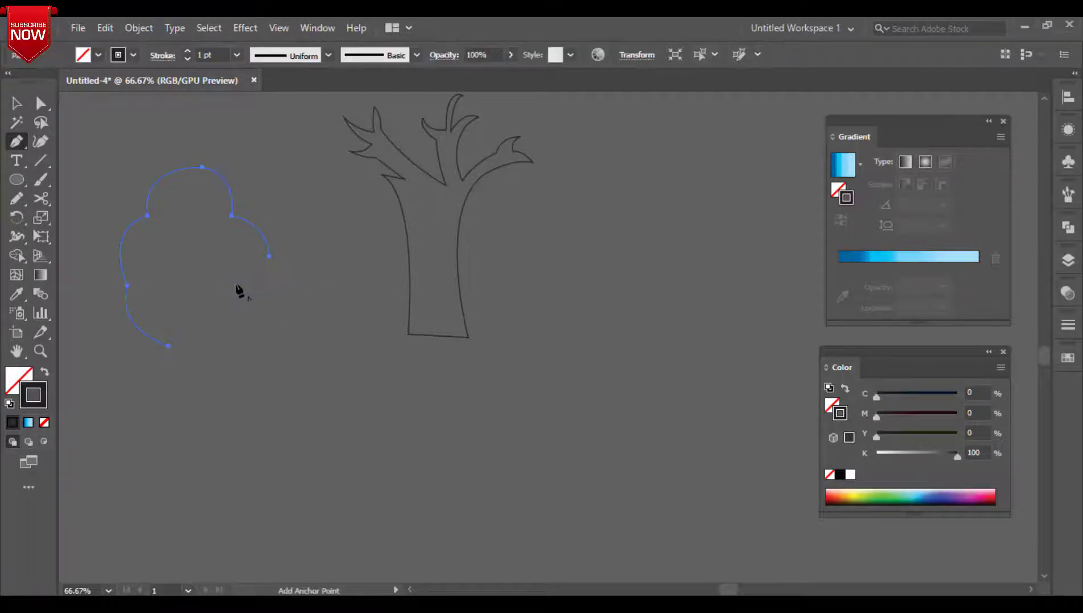
pyautogui.click(270, 256)
pyautogui.moveTo(253, 327); pyautogui.dragTo(103, 333)
pyautogui.click(254, 327)
# Select the tree shape and fill it with a very dark brown.
pyautogui.scroll(2, 162, 354)
pyautogui.click(16, 104)
pyautogui.click(374, 254)
pyautogui.click(409, 291)
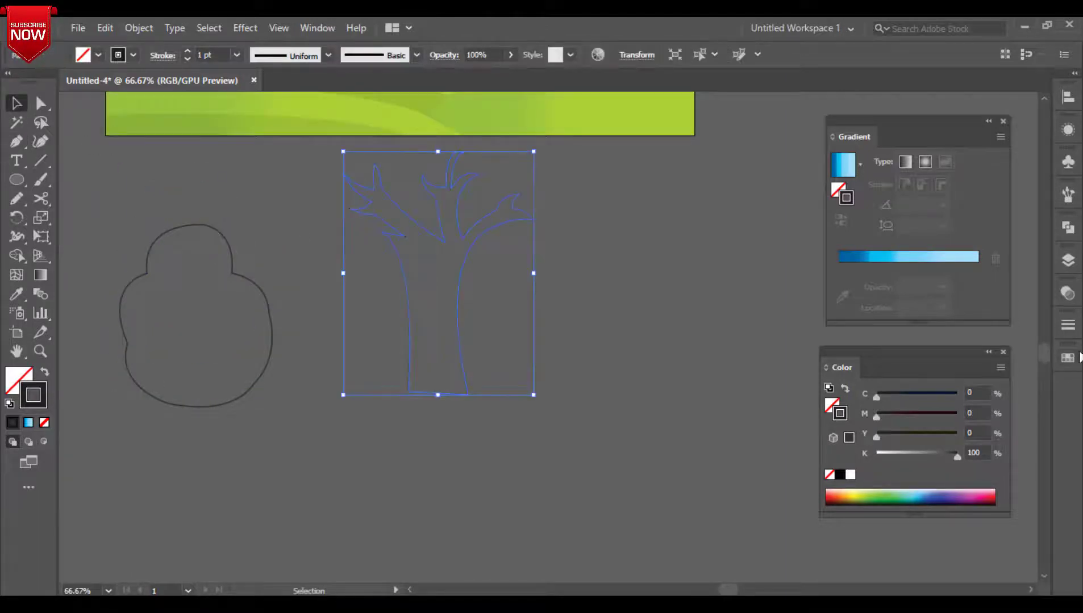
pyautogui.doubleClick(9, 382)
pyautogui.moveTo(560, 406); pyautogui.dragTo(560, 370)
pyautogui.click(415, 288)
pyautogui.click(709, 237)
pyautogui.click(837, 504)
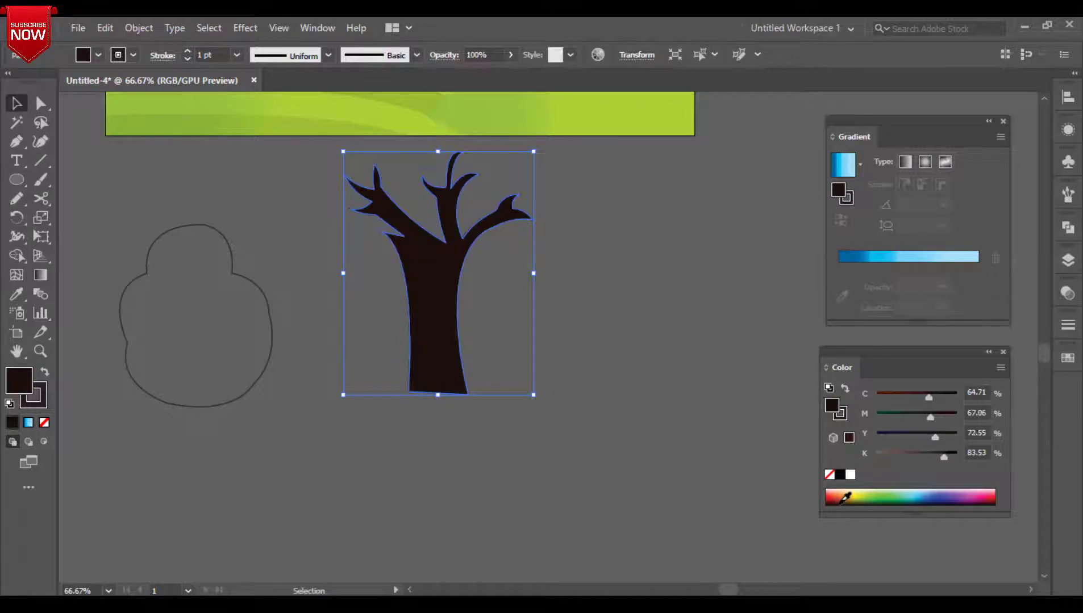
# Switch the color sliders to HSB and set the tree's fill to brown with H 28.93, S 100, B 21.96.
pyautogui.moveTo(943, 457); pyautogui.dragTo(886, 449)
pyautogui.click(999, 369)
pyautogui.click(909, 429)
pyautogui.moveTo(906, 423); pyautogui.dragTo(958, 424)
pyautogui.moveTo(890, 449); pyautogui.dragTo(893, 449)
pyautogui.click(629, 409)
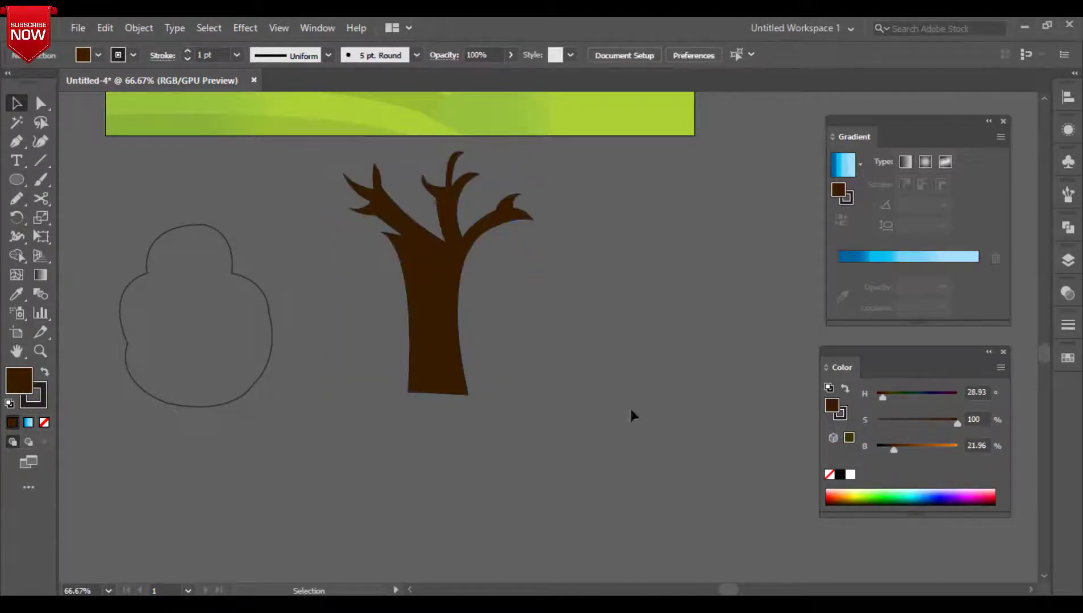
# Remove the stroke from the tree and deselect it.
pyautogui.click(454, 302)
pyautogui.click(33, 398)
pyautogui.click(44, 423)
pyautogui.click(307, 358)
# Draw a narrow triangular highlight low on the trunk's left side and fill it with H 29.08, S 100, B 50.98.
pyautogui.click(441, 327)
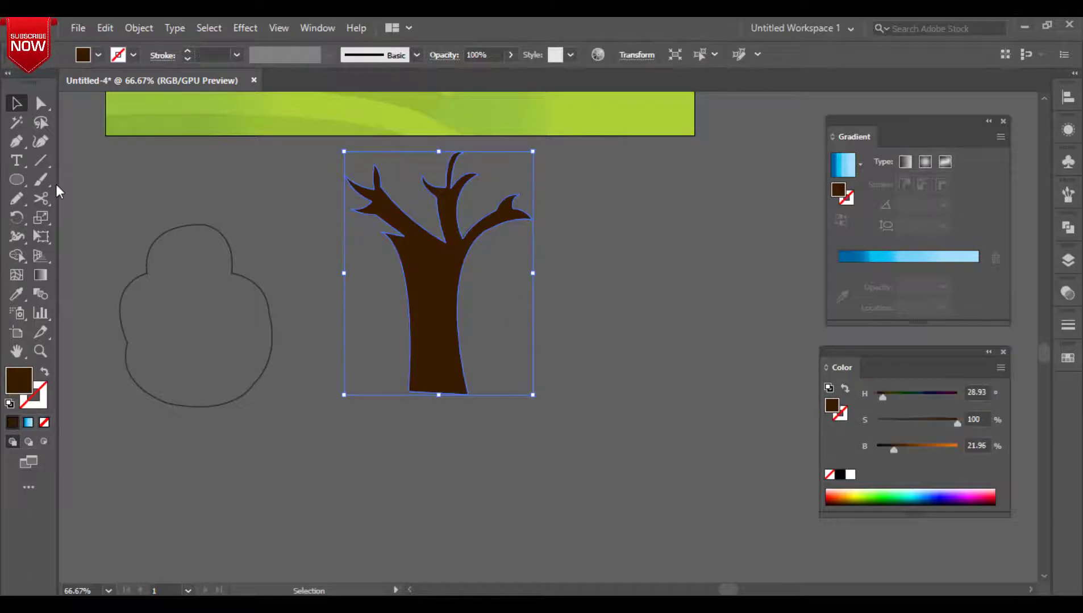
pyautogui.click(16, 141)
pyautogui.click(422, 322)
pyautogui.moveTo(416, 385); pyautogui.dragTo(433, 388)
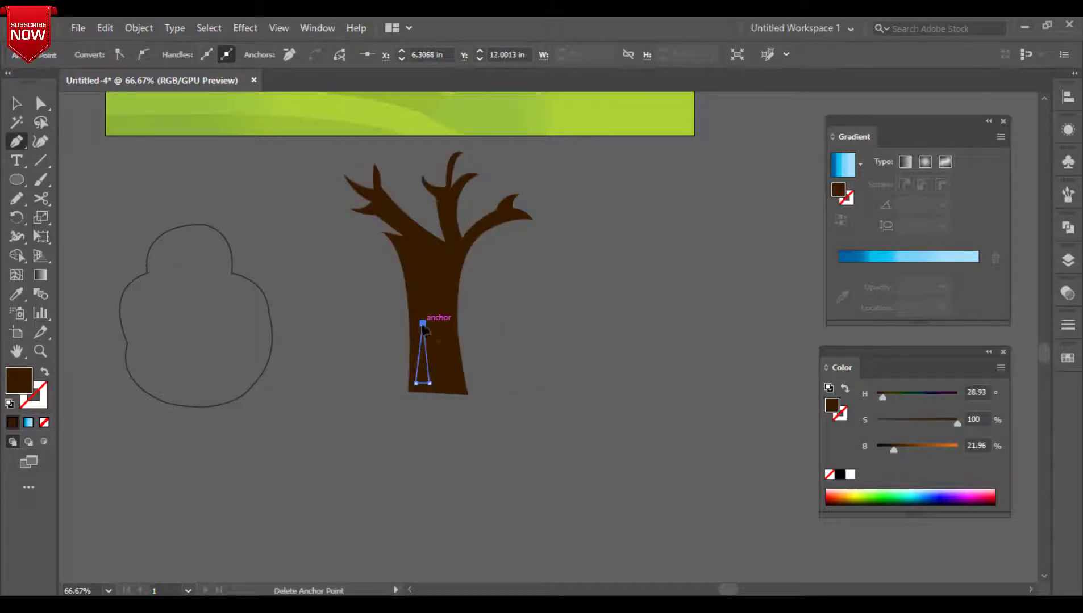
pyautogui.click(17, 103)
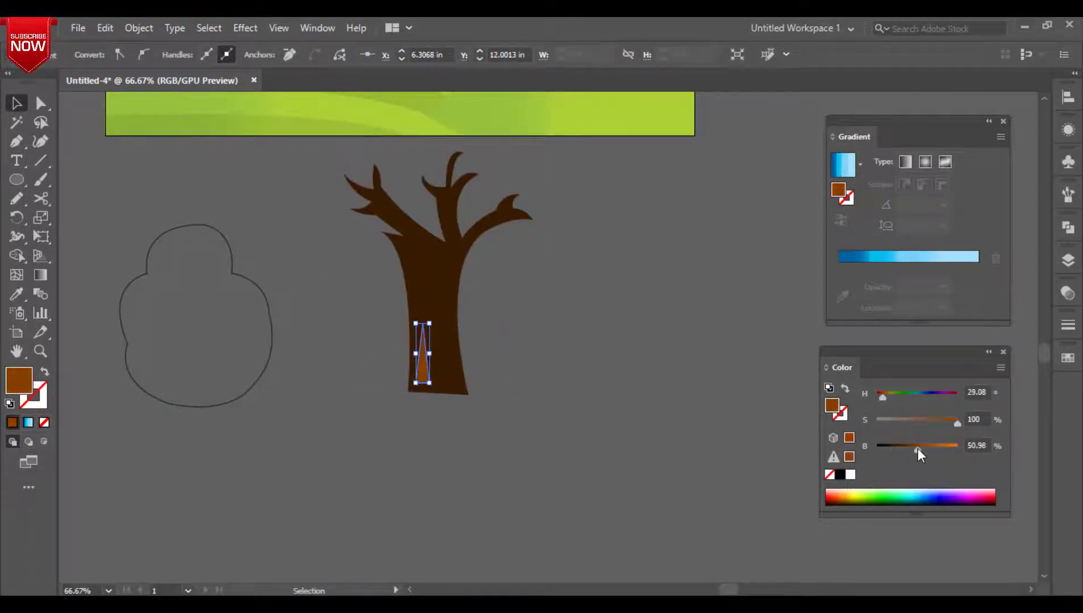
pyautogui.click(106, 224)
# Lower the trunk with its highlight, place the crown outline over the branches and enlarge the crown.
pyautogui.moveTo(193, 307); pyautogui.dragTo(396, 253)
pyautogui.click(413, 386)
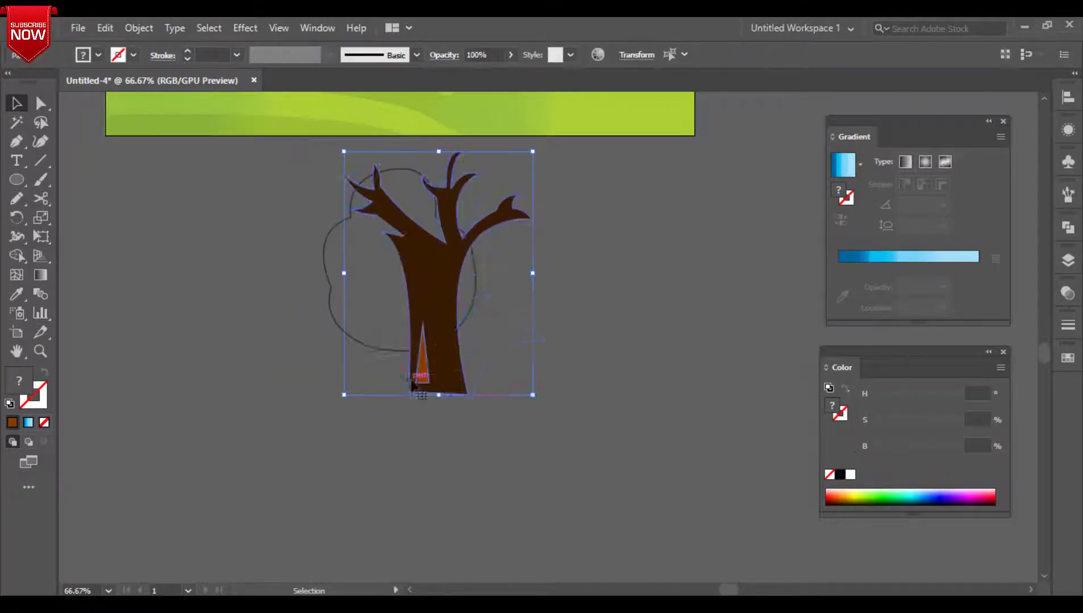
pyautogui.moveTo(413, 385); pyautogui.dragTo(416, 549)
pyautogui.click(377, 310)
pyautogui.moveTo(377, 310); pyautogui.dragTo(423, 365)
pyautogui.moveTo(368, 225); pyautogui.dragTo(330, 196)
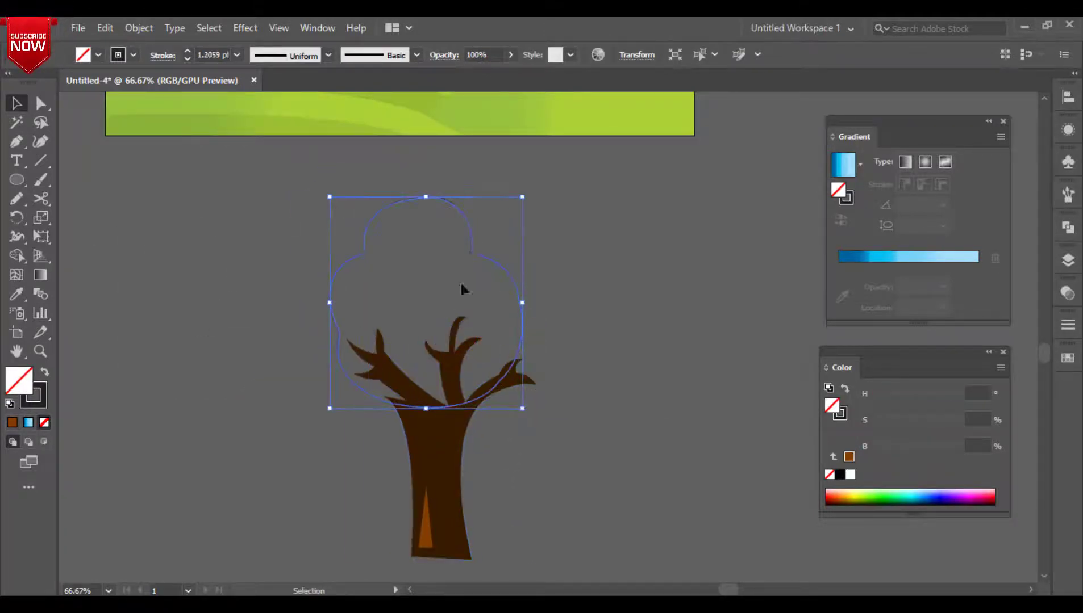
# Shift the crown slightly right, scale down the trunk with its highlight and center them beneath the crown.
pyautogui.moveTo(460, 289); pyautogui.dragTo(484, 298)
pyautogui.click(440, 431)
pyautogui.moveTo(537, 561); pyautogui.dragTo(505, 529)
pyautogui.moveTo(436, 463); pyautogui.dragTo(463, 465)
pyautogui.hotkey('ctrl', 'a')
pyautogui.click(322, 270)
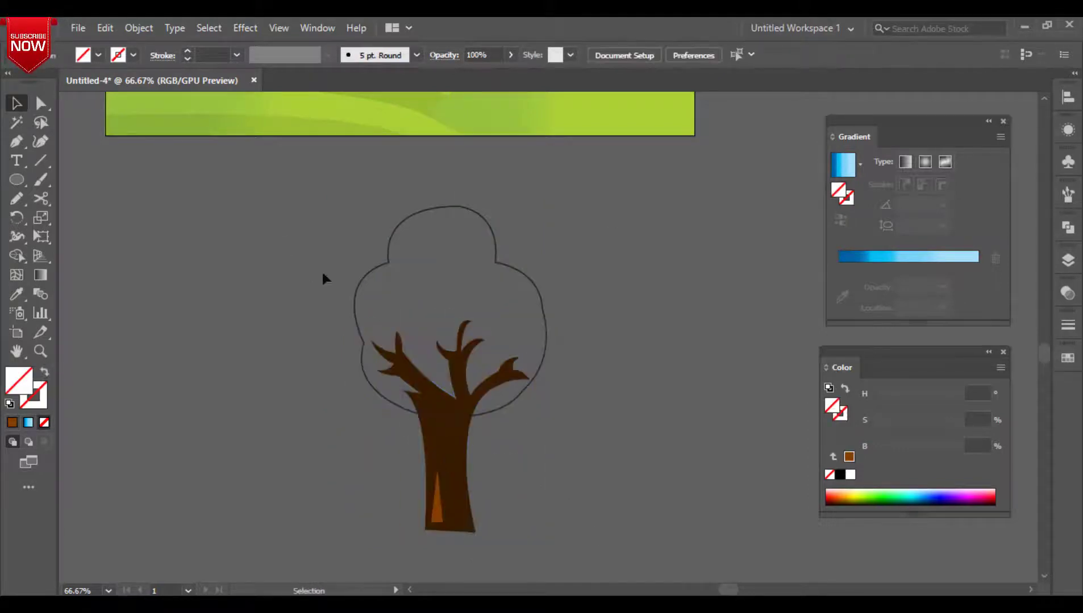
# Fill the crown with a linear gradient of dark green and olive, coloring the olive stop H 69.43, S 100, B 54.9.
pyautogui.click(356, 284)
pyautogui.click(880, 501)
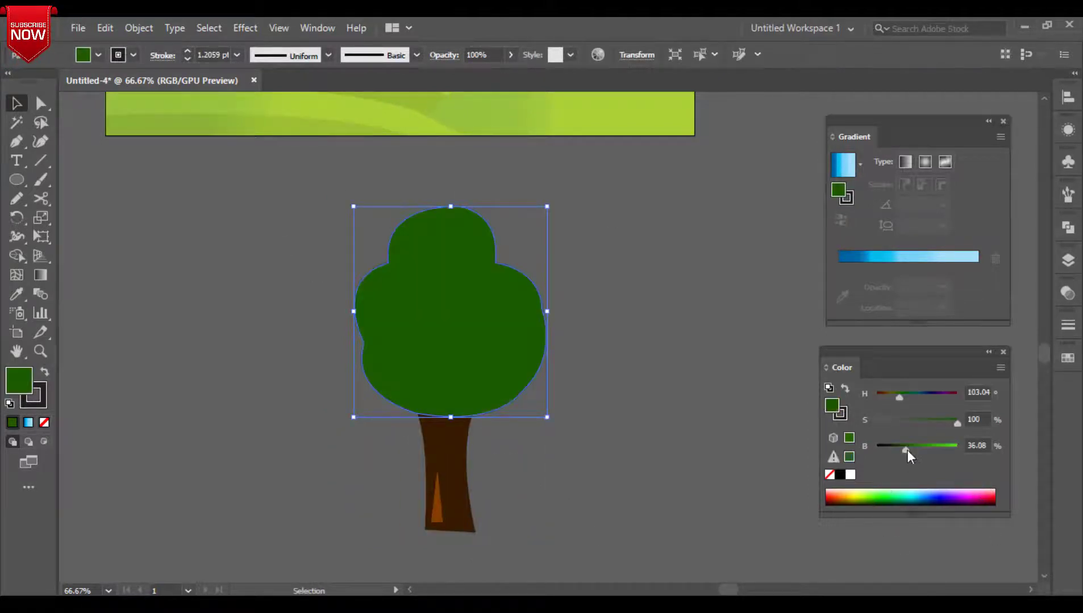
pyautogui.click(874, 258)
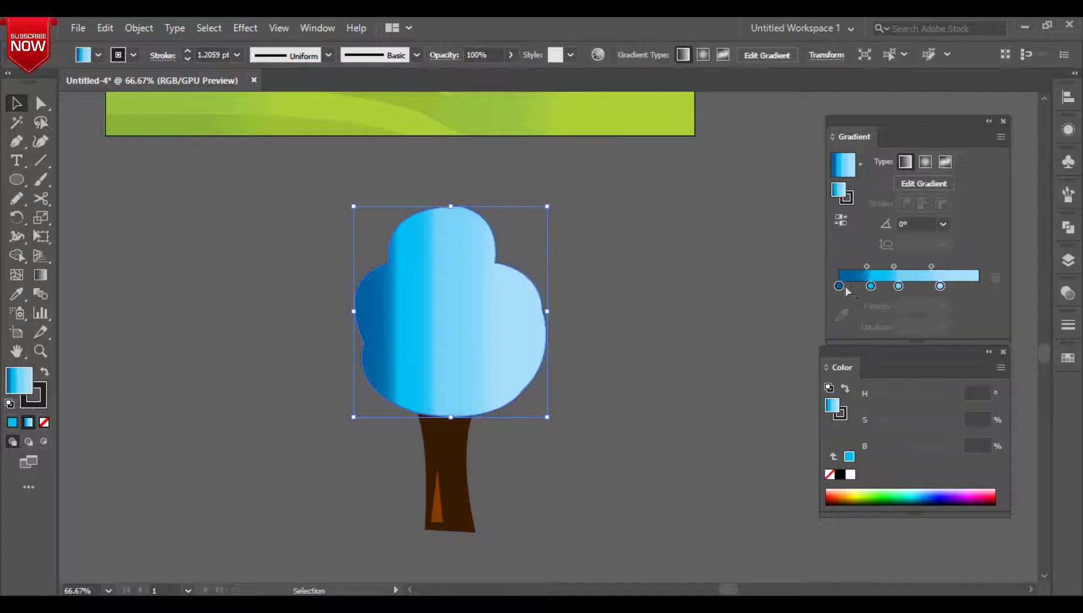
pyautogui.click(873, 494)
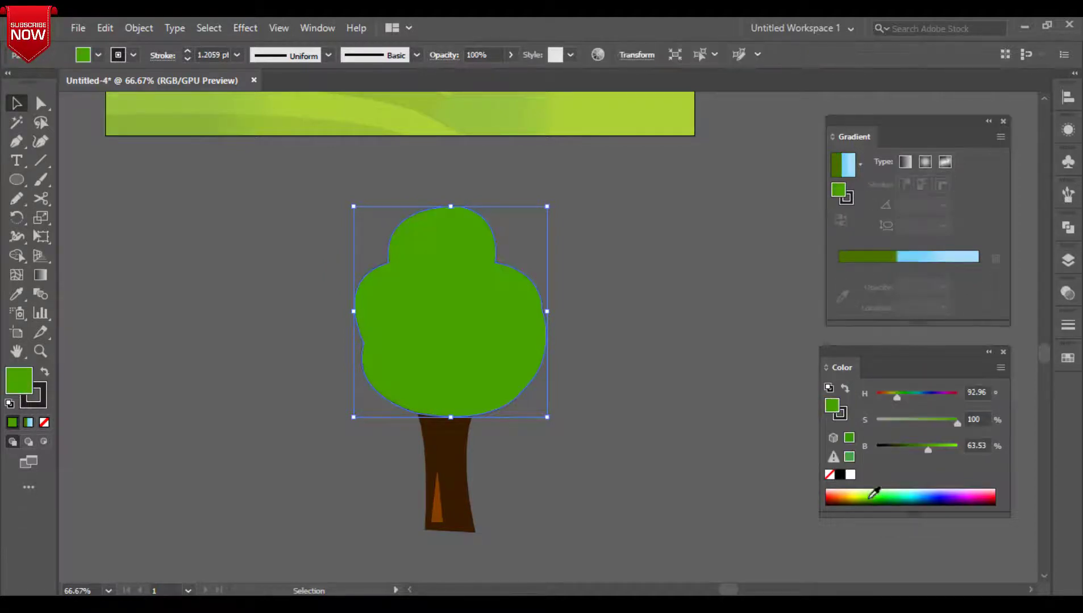
pyautogui.moveTo(873, 495)
pyautogui.mouseDown()
pyautogui.moveTo(852, 496)
pyautogui.moveTo(862, 495)
pyautogui.mouseUp()
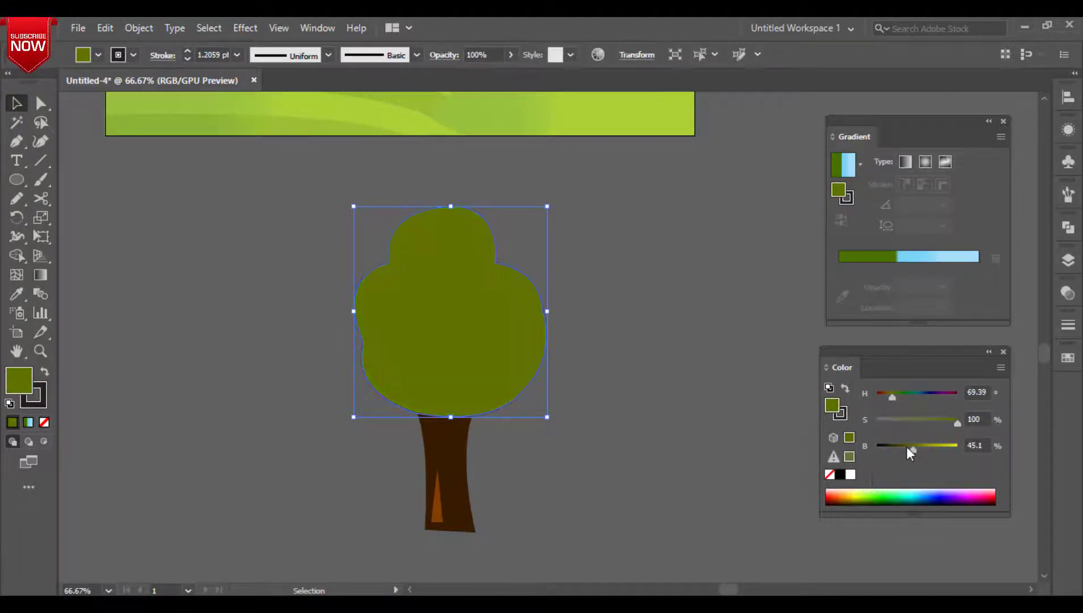
pyautogui.moveTo(910, 451); pyautogui.dragTo(921, 450)
pyautogui.moveTo(932, 257); pyautogui.dragTo(896, 283)
# Redraw the crown gradient at about 93.8°, try a longer span and another green, and undo both trials.
pyautogui.click(44, 278)
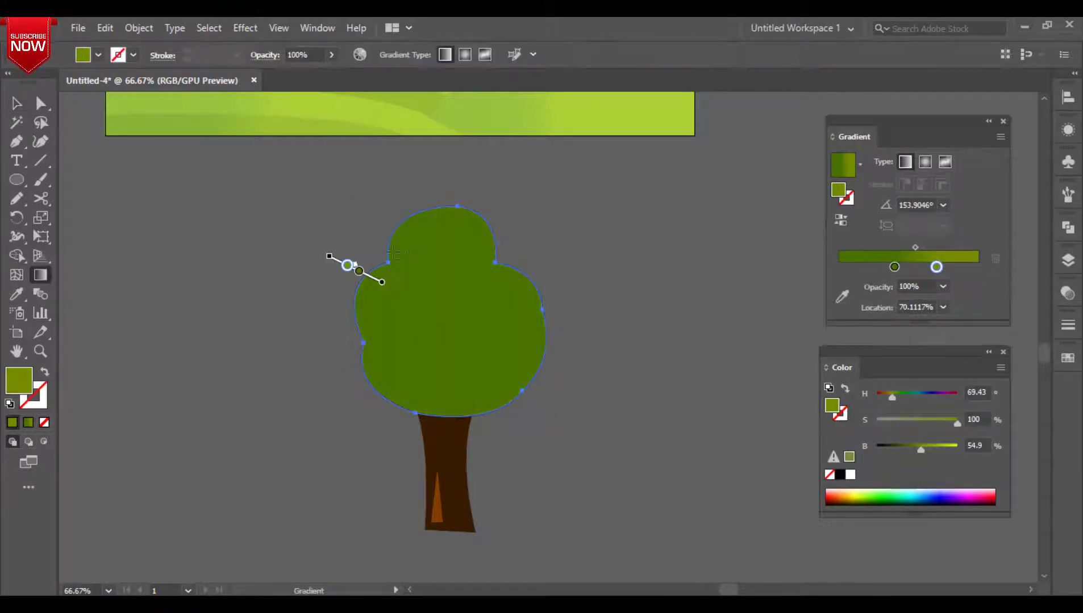
pyautogui.moveTo(381, 256); pyautogui.dragTo(444, 228)
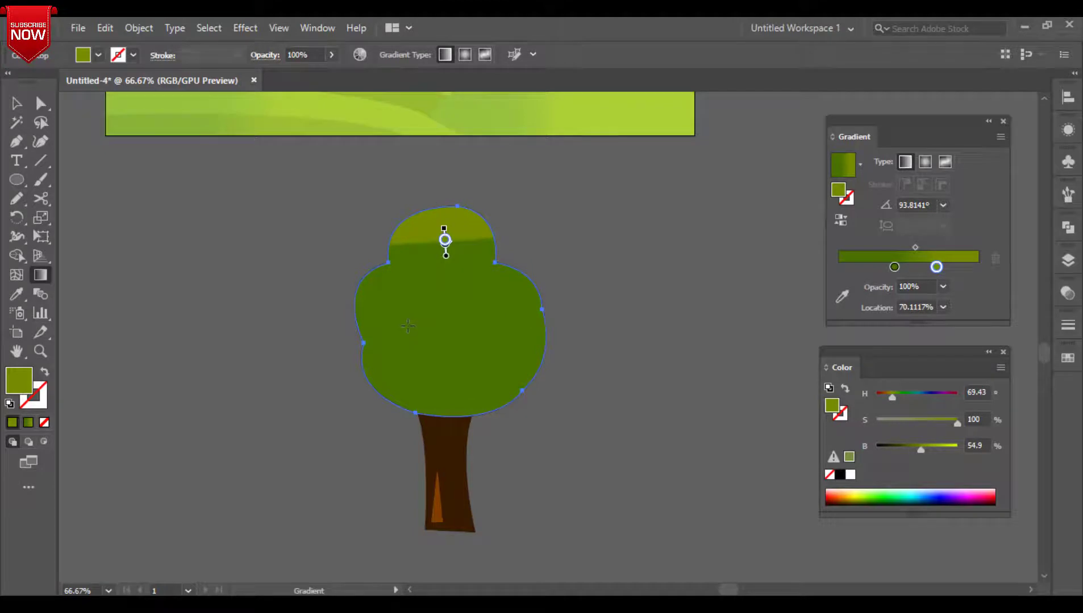
pyautogui.moveTo(407, 334)
pyautogui.mouseDown()
pyautogui.moveTo(419, 267)
pyautogui.moveTo(407, 245)
pyautogui.mouseUp()
pyautogui.moveTo(886, 497); pyautogui.dragTo(891, 495)
pyautogui.hotkey('ctrl', 'z')
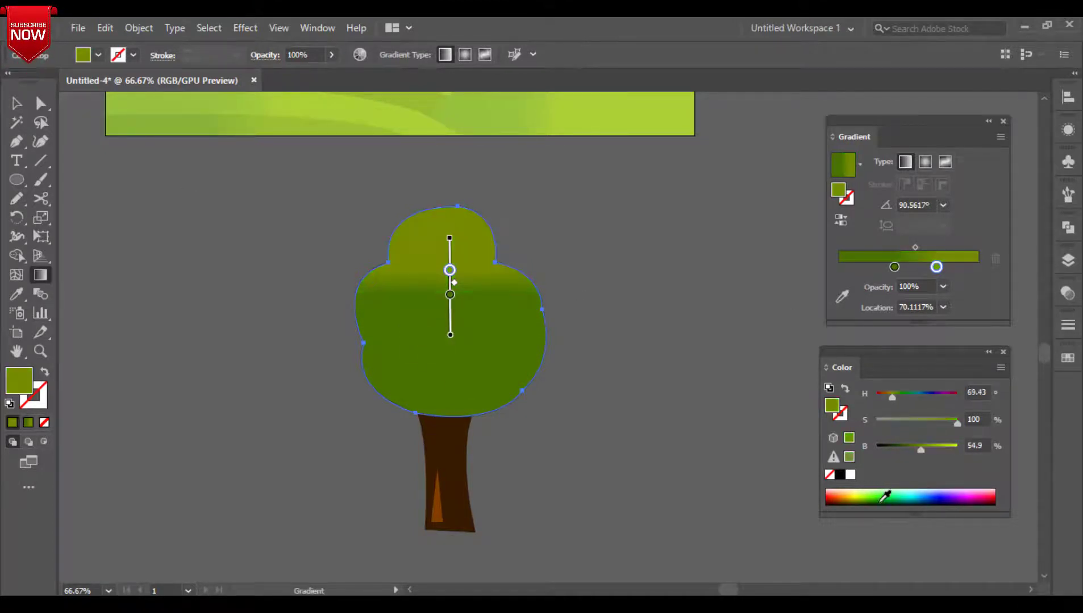
pyautogui.hotkey('ctrl', 'z')
# Add a crown gradient stop at about 78.5% with H 126.6, S 69.93, B 56.08, remove the olive stop and respace the others.
pyautogui.click(948, 268)
pyautogui.click(886, 495)
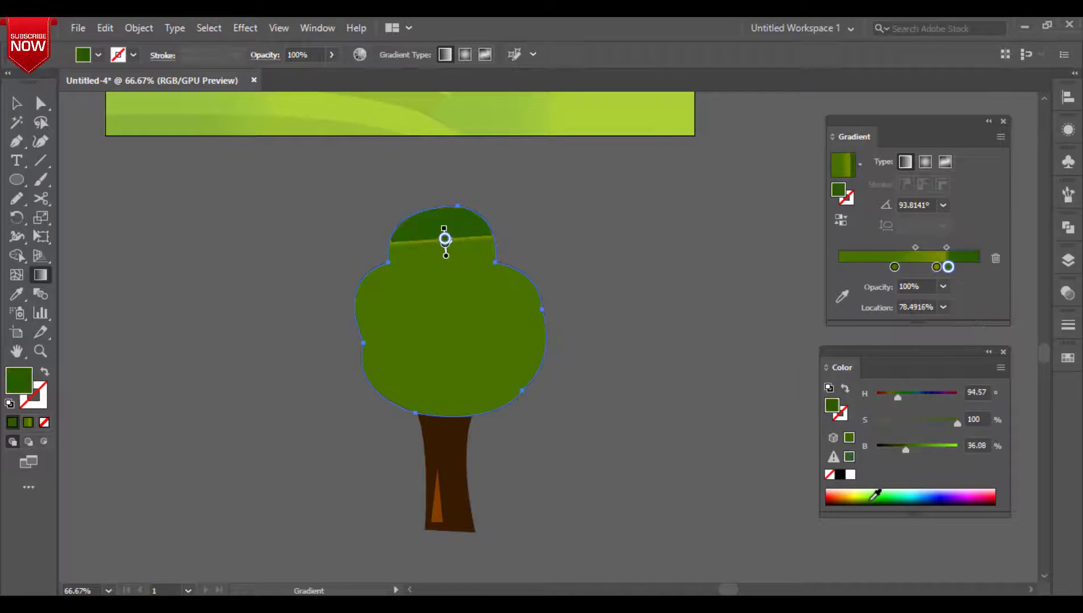
pyautogui.moveTo(921, 445); pyautogui.dragTo(922, 448)
pyautogui.click(933, 423)
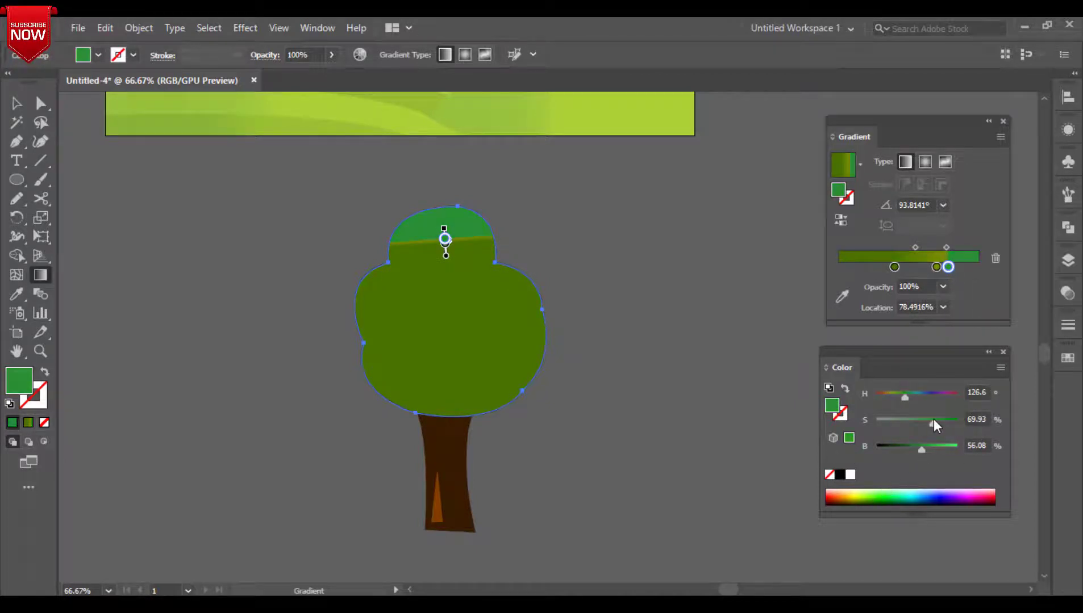
pyautogui.moveTo(936, 267)
pyautogui.mouseDown()
pyautogui.moveTo(932, 279)
pyautogui.moveTo(922, 271)
pyautogui.mouseUp()
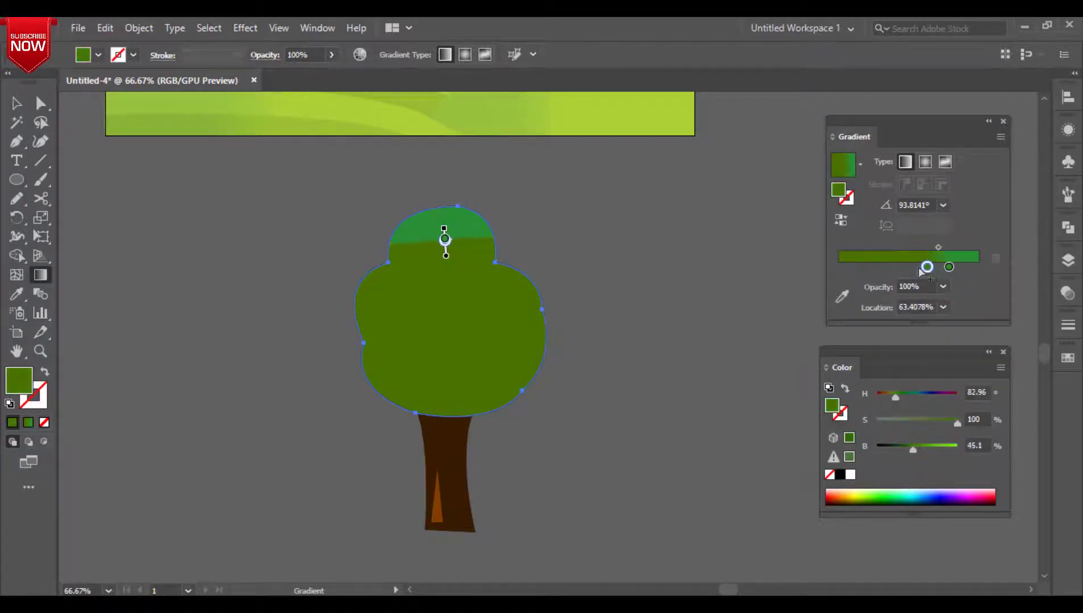
pyautogui.click(972, 267)
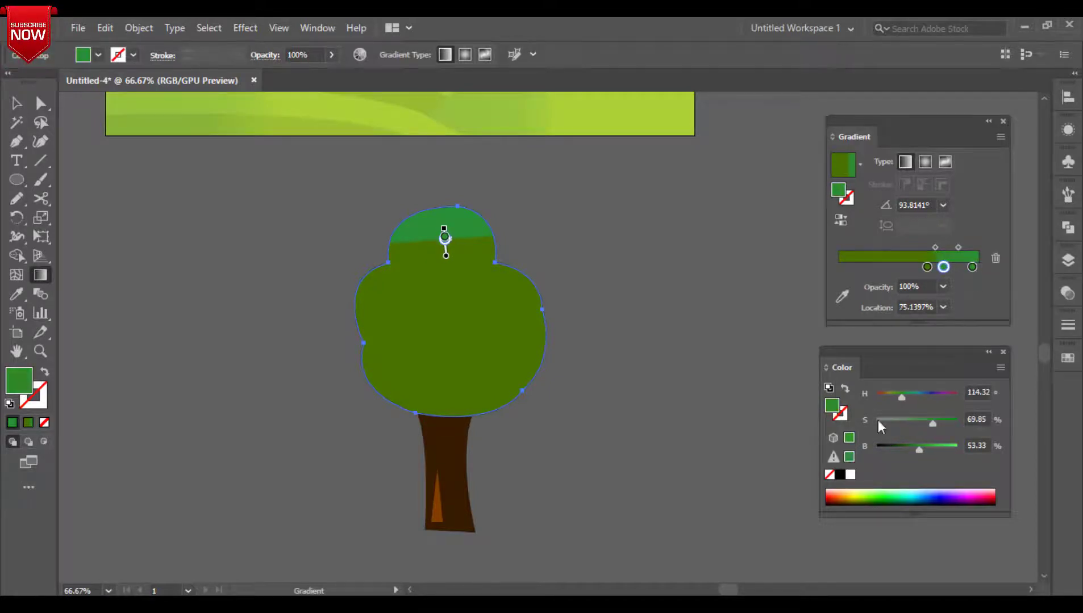
# Move the crown gradient's end stop to about 88.5% and recolor it to H 91.28, S 100, B 45.88.
pyautogui.press('i')
pyautogui.click(14, 106)
pyautogui.moveTo(943, 287)
pyautogui.mouseDown()
pyautogui.moveTo(943, 318)
pyautogui.moveTo(961, 286)
pyautogui.mouseUp()
pyautogui.click(868, 499)
pyautogui.moveTo(928, 450); pyautogui.dragTo(914, 452)
pyautogui.click(918, 343)
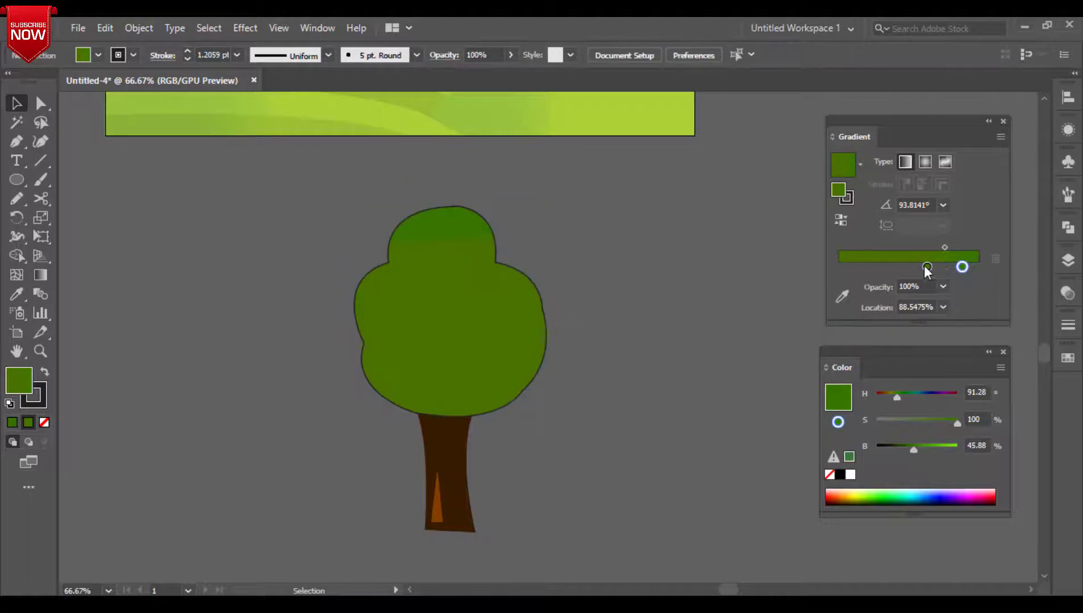
# Replace the crown's gradient with a solid dark green fill of H 91.55, S 100, B 38.04.
pyautogui.click(988, 121)
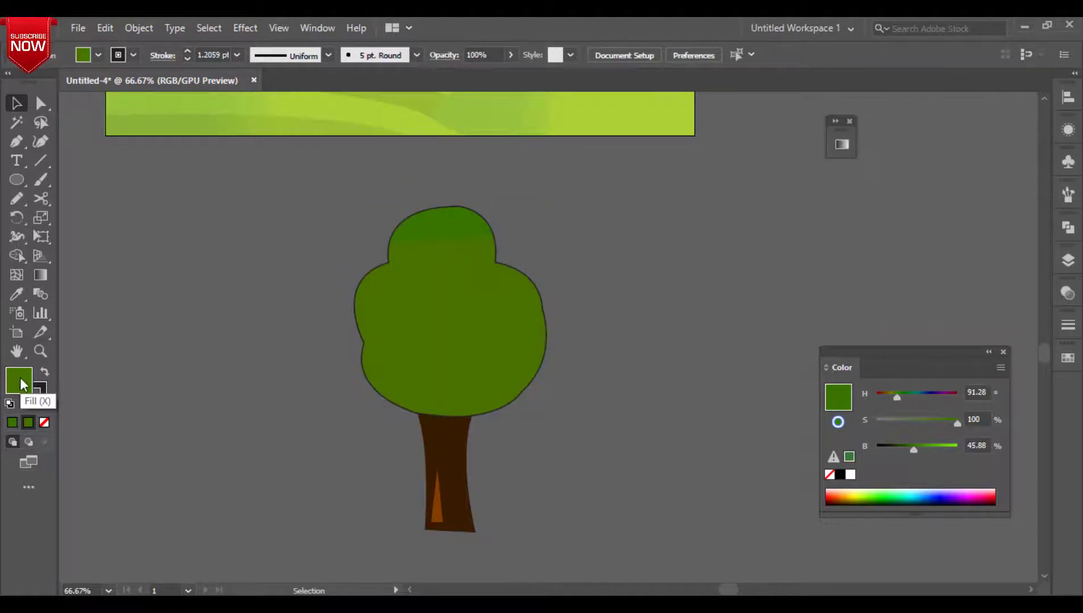
pyautogui.click(472, 339)
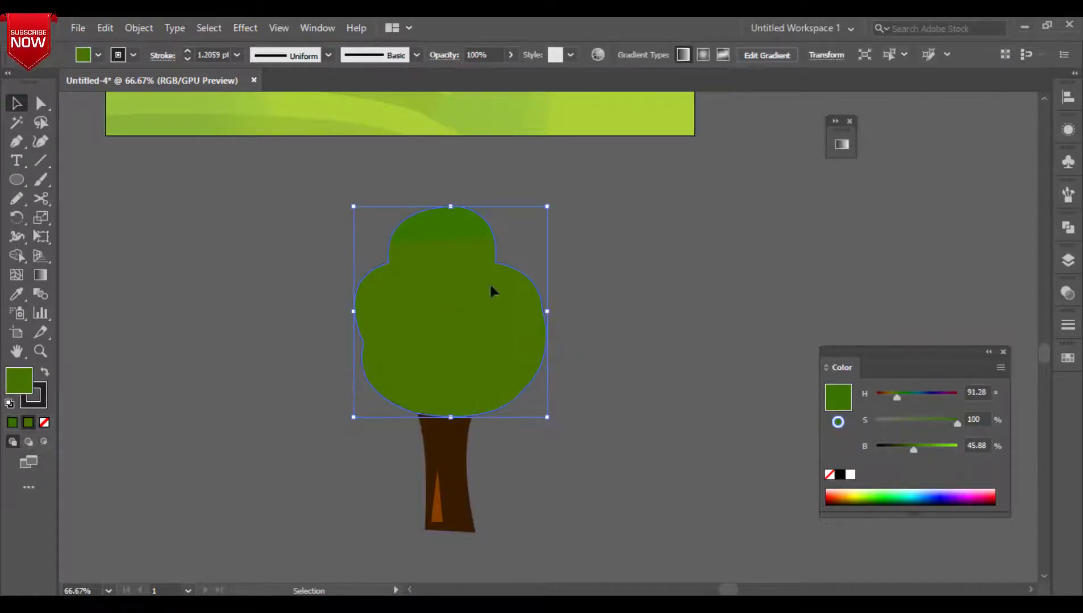
pyautogui.click(43, 424)
pyautogui.click(849, 458)
pyautogui.moveTo(920, 452); pyautogui.dragTo(907, 454)
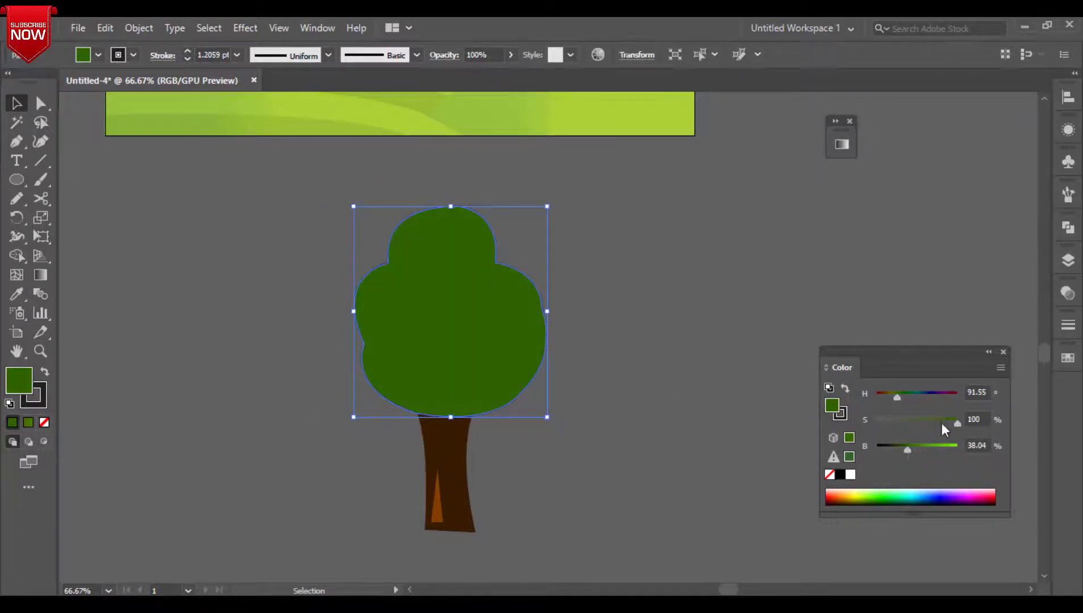
# Remove the stroke from the crown and deselect it.
pyautogui.click(703, 403)
pyautogui.click(477, 215)
pyautogui.click(125, 408)
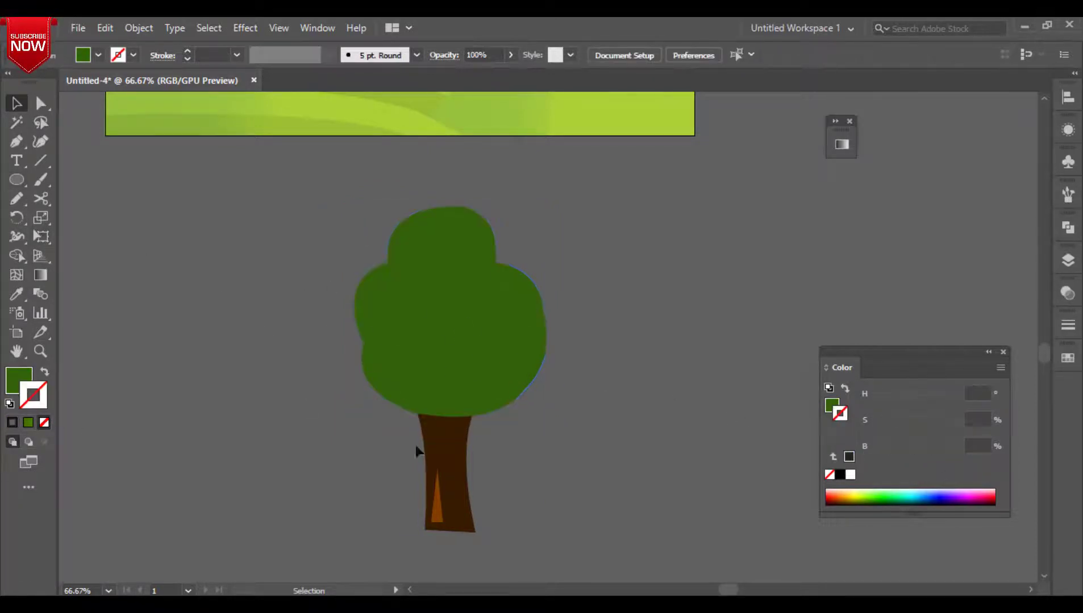
# Bring the brown trunk and its branches to the front of the green crown.
pyautogui.rightClick(435, 452)
pyautogui.moveTo(483, 370)
pyautogui.click(642, 371)
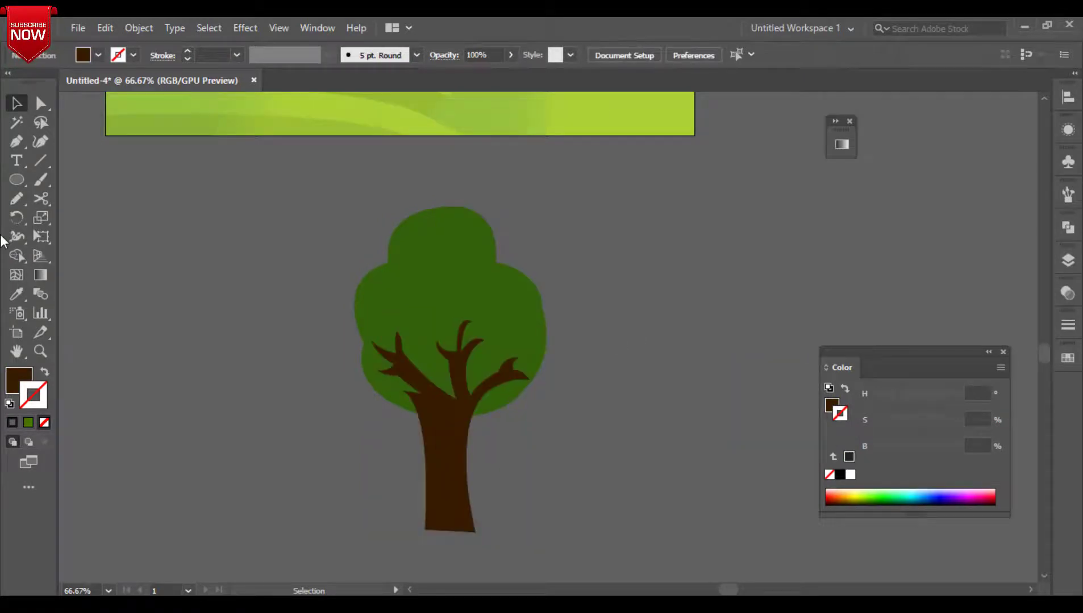
pyautogui.click(404, 401)
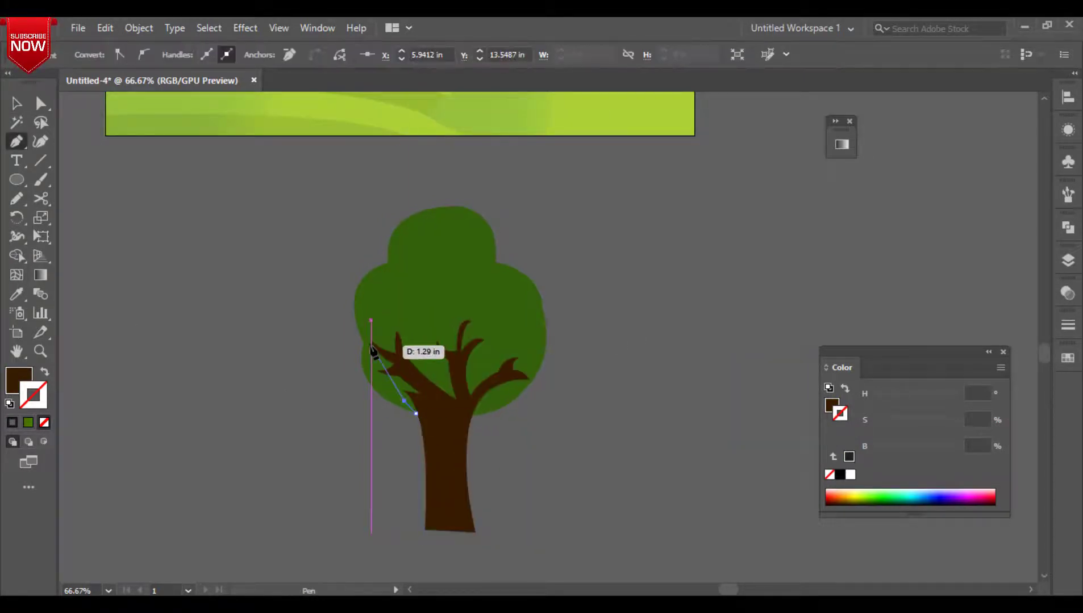
pyautogui.click(371, 344)
pyautogui.press('z')
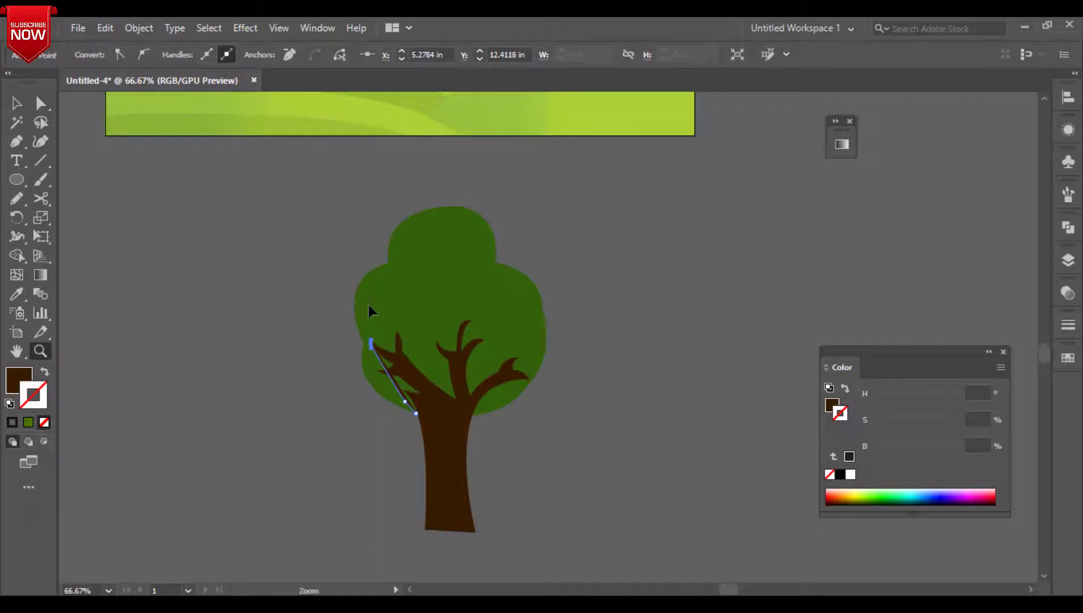
pyautogui.hotkey('ctrl', 'z')
pyautogui.press('p')
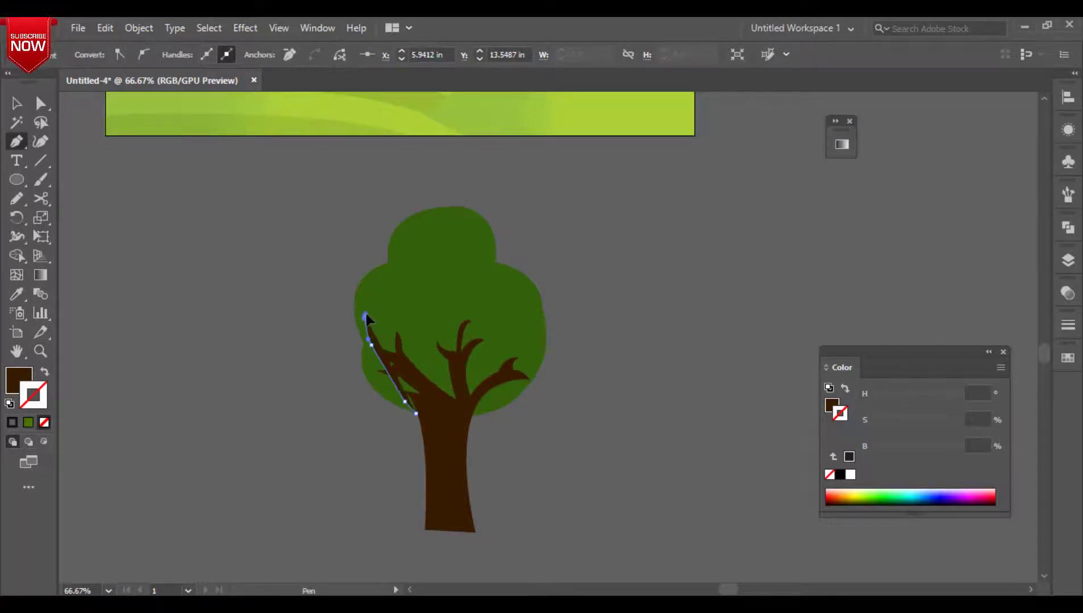
pyautogui.press('Escape')
# Trace the inner edge of a shading rim just inside the crown's outline with the Pen tool, from the left of the trunk to its right.
pyautogui.click(413, 414)
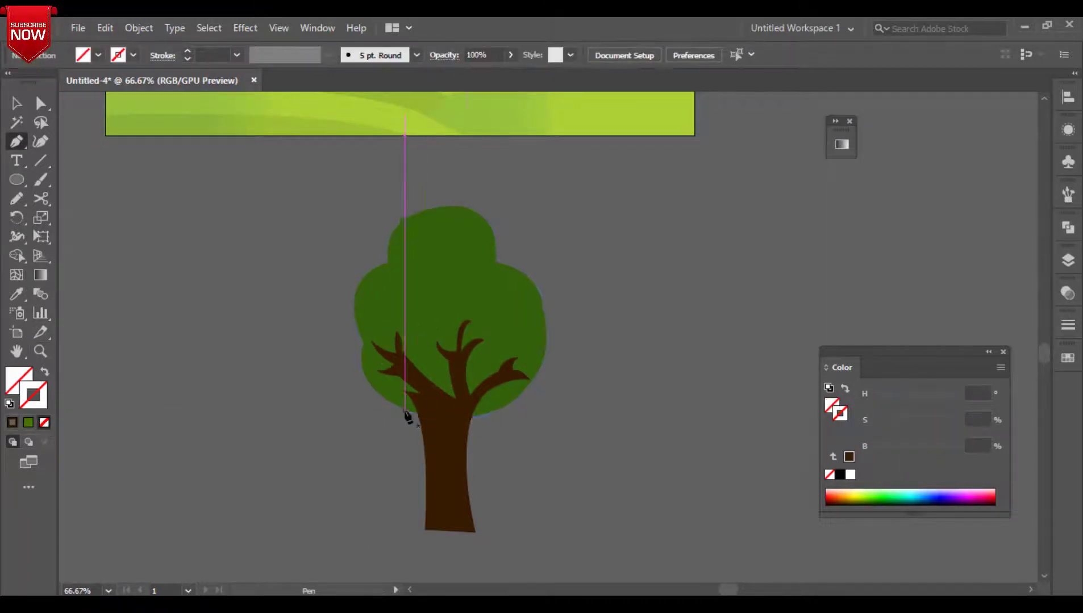
pyautogui.click(371, 341)
pyautogui.moveTo(369, 342); pyautogui.dragTo(372, 296)
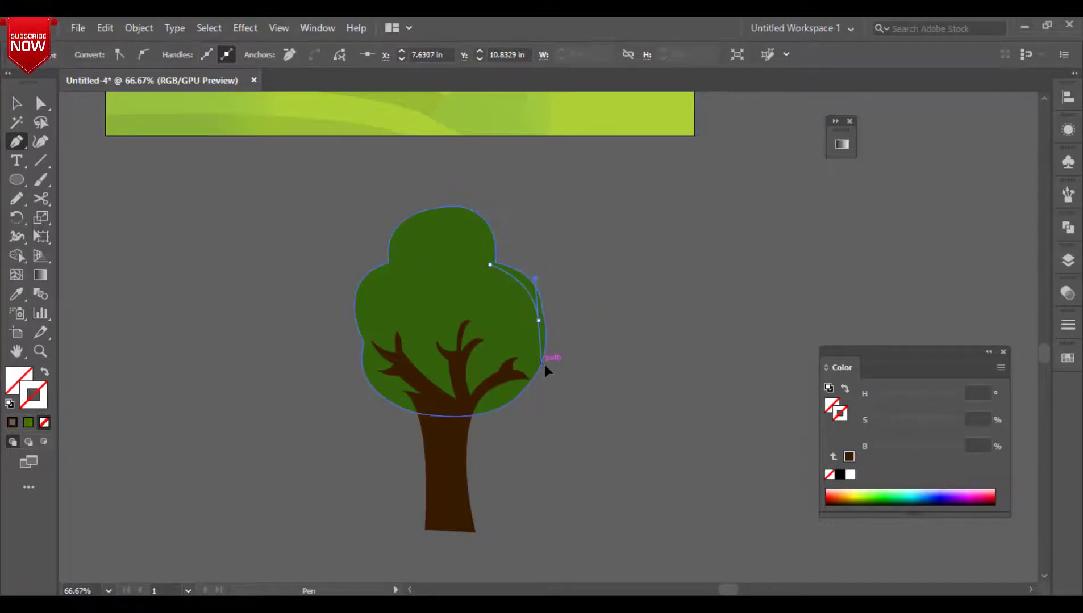
pyautogui.moveTo(521, 384); pyautogui.dragTo(450, 418)
pyautogui.click(522, 384)
pyautogui.click(472, 413)
pyautogui.moveTo(532, 370); pyautogui.dragTo(534, 368)
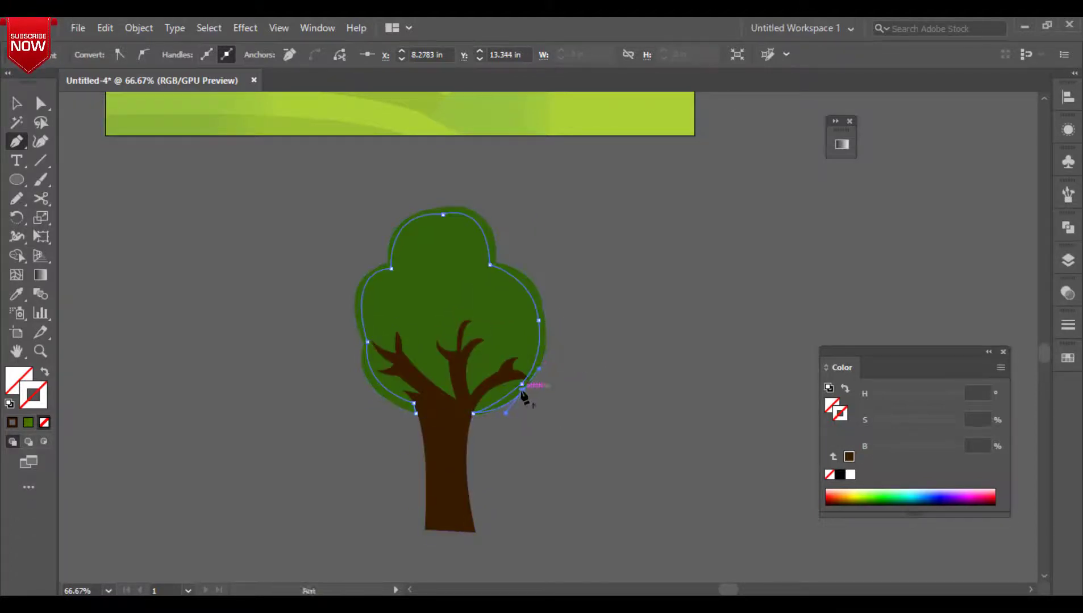
# Trace the rim's outer edge back along the crown's outline and close the path beside the trunk.
pyautogui.click(523, 391)
pyautogui.moveTo(542, 310); pyautogui.dragTo(443, 254)
pyautogui.click(542, 309)
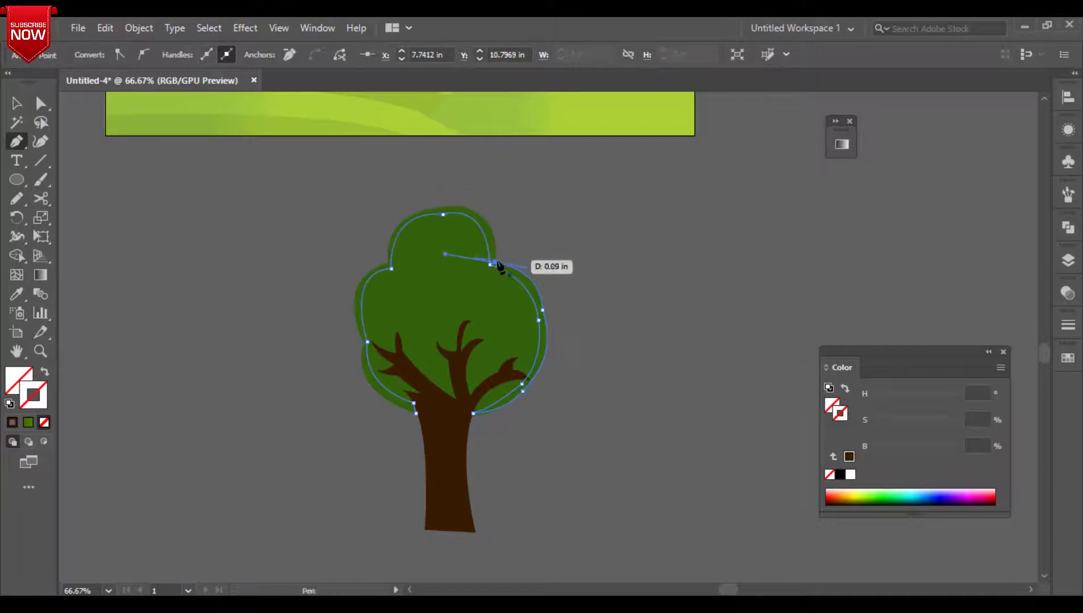
pyautogui.click(496, 263)
pyautogui.moveTo(442, 206); pyautogui.dragTo(379, 213)
pyautogui.moveTo(390, 267); pyautogui.dragTo(398, 417)
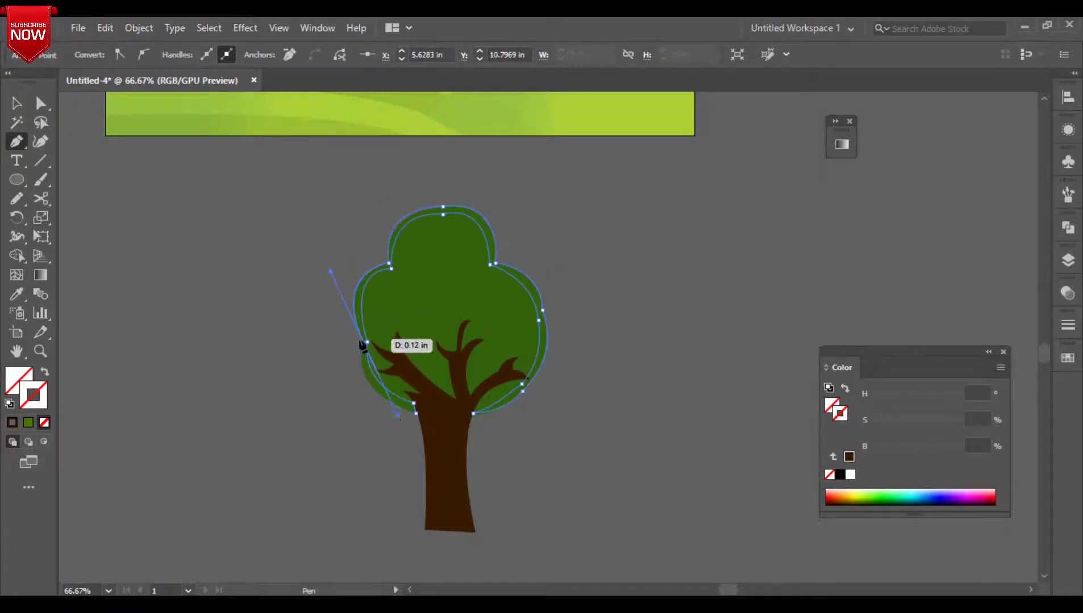
pyautogui.click(415, 413)
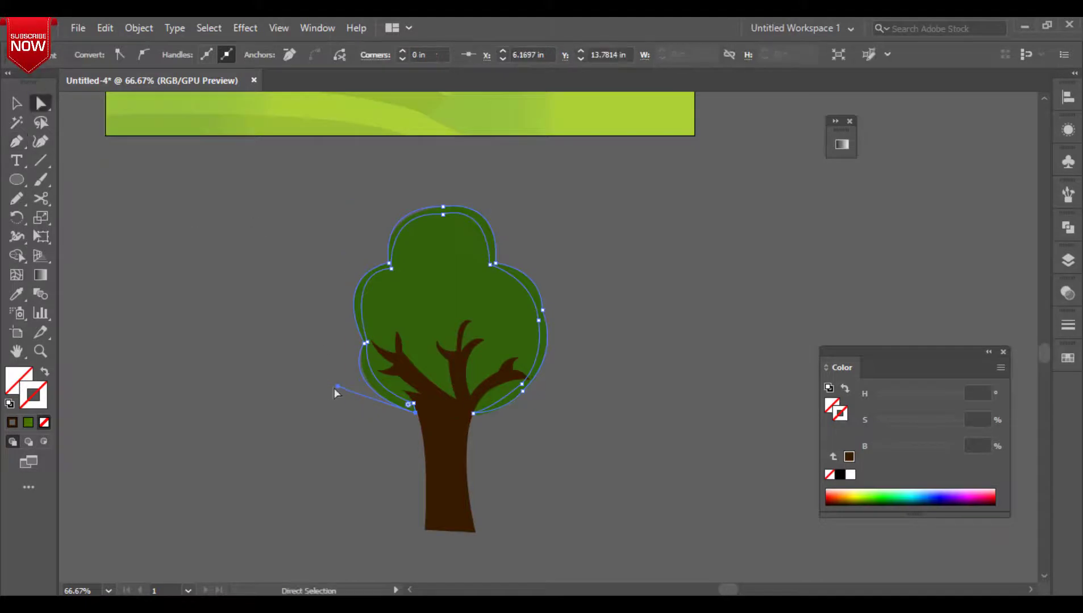
# Fill the crown's rim with dark green H 87.59, S 100, B 34.12 and no stroke, and deselect it.
pyautogui.press('v')
pyautogui.click(883, 493)
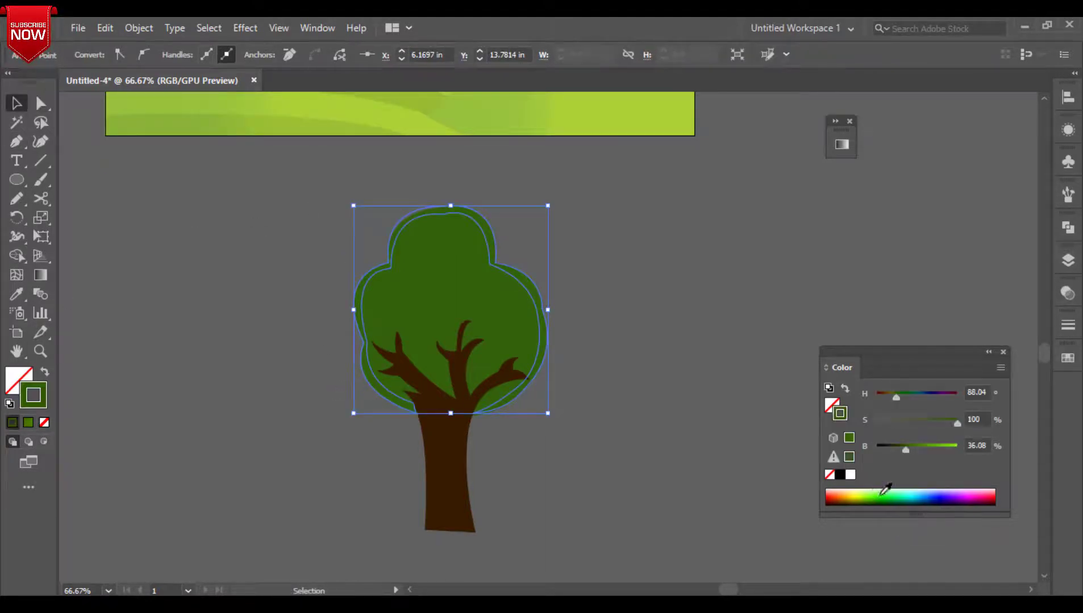
pyautogui.hotkey('shift', 'x')
pyautogui.click(12, 388)
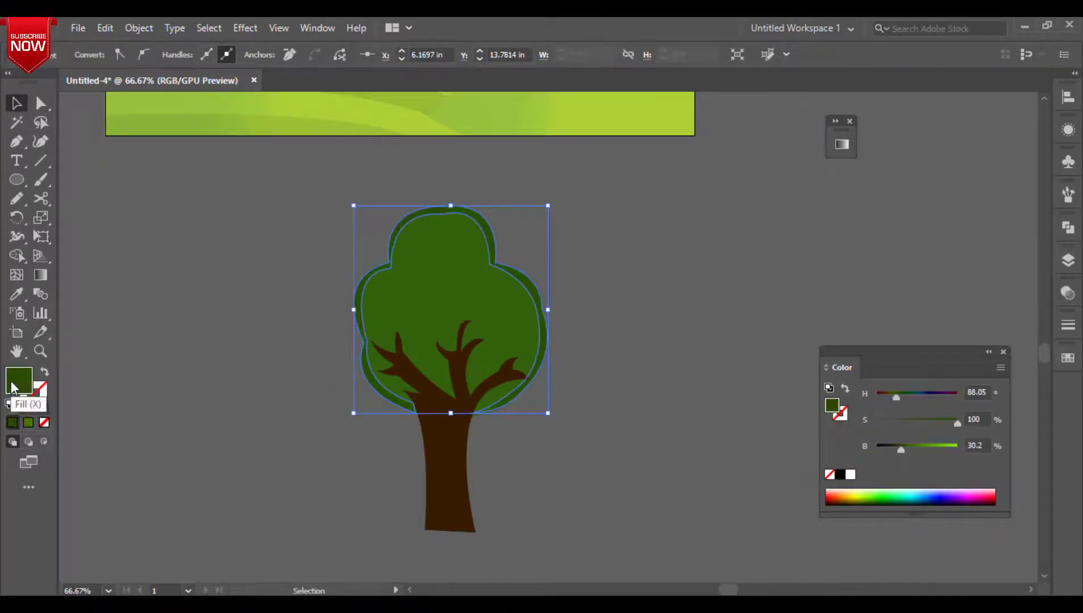
pyautogui.moveTo(901, 450); pyautogui.dragTo(903, 449)
pyautogui.click(610, 334)
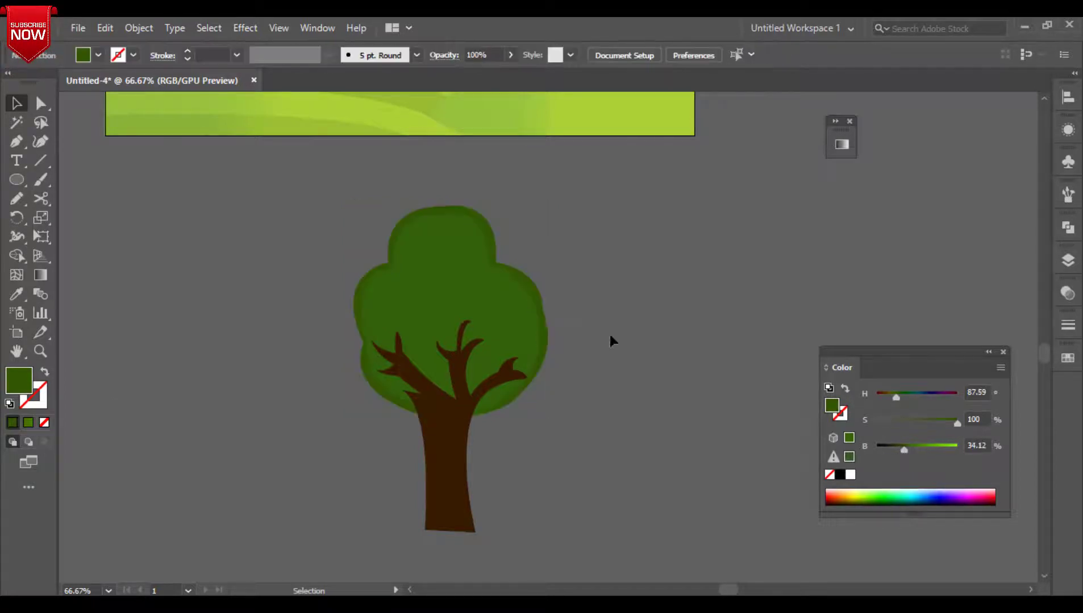
pyautogui.click(544, 319)
pyautogui.press('a')
pyautogui.click(545, 315)
pyautogui.click(656, 302)
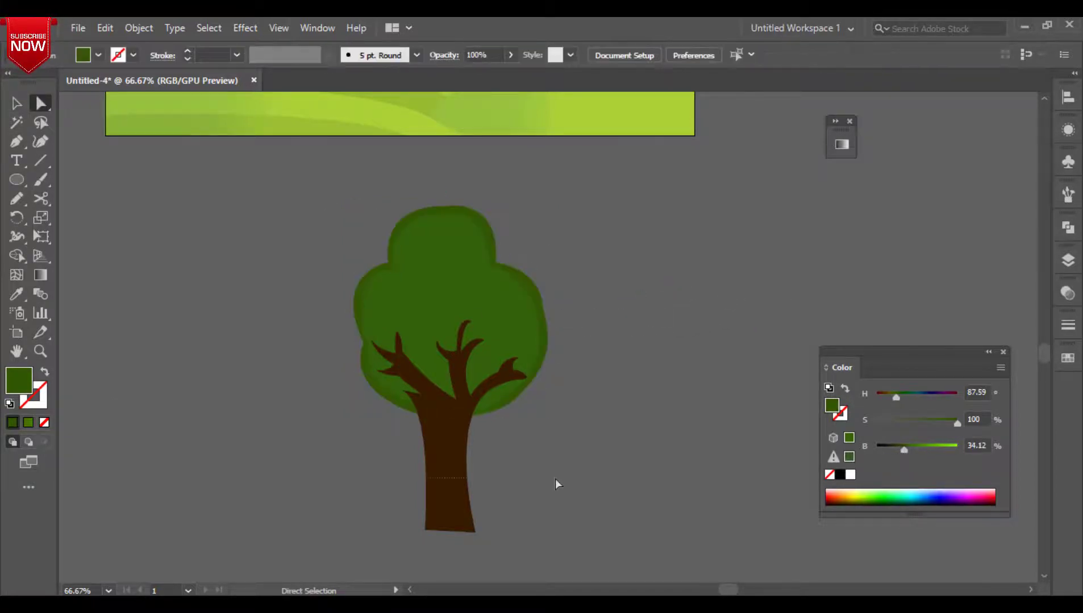
# Try to bring the orange trunk highlight to the front in isolation mode.
pyautogui.hotkey('ctrl', 'a')
pyautogui.click(17, 104)
pyautogui.doubleClick(439, 492)
pyautogui.rightClick(438, 481)
pyautogui.moveTo(494, 401)
pyautogui.click(630, 404)
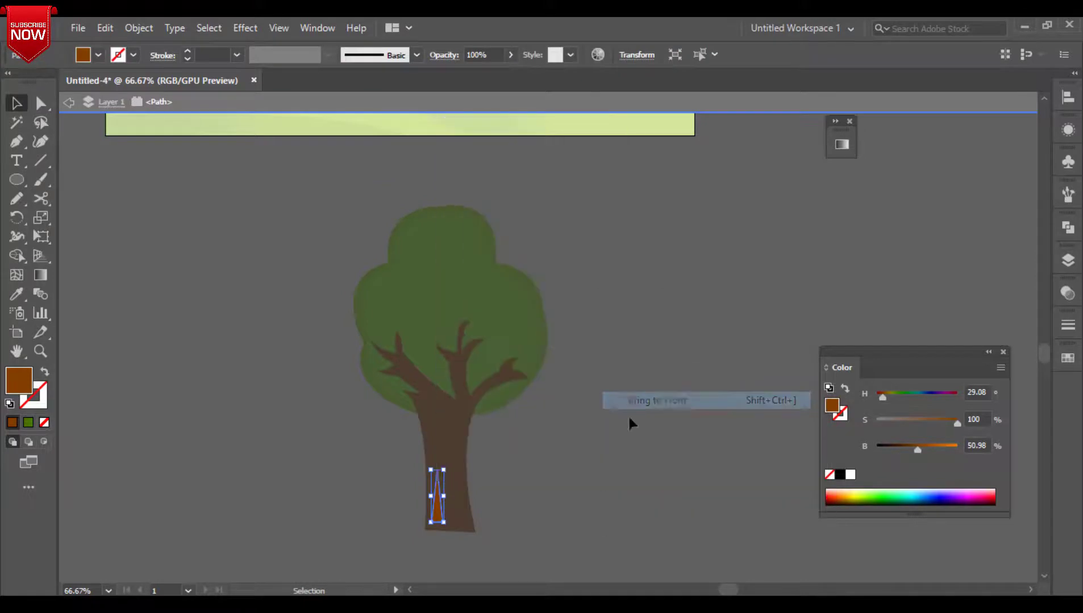
pyautogui.click(68, 103)
# Select only the orange highlight without the trunk and bring it to the front of the tree.
pyautogui.click(448, 488)
pyautogui.keyDown('shift'); pyautogui.click(435, 478); pyautogui.keyUp('shift')
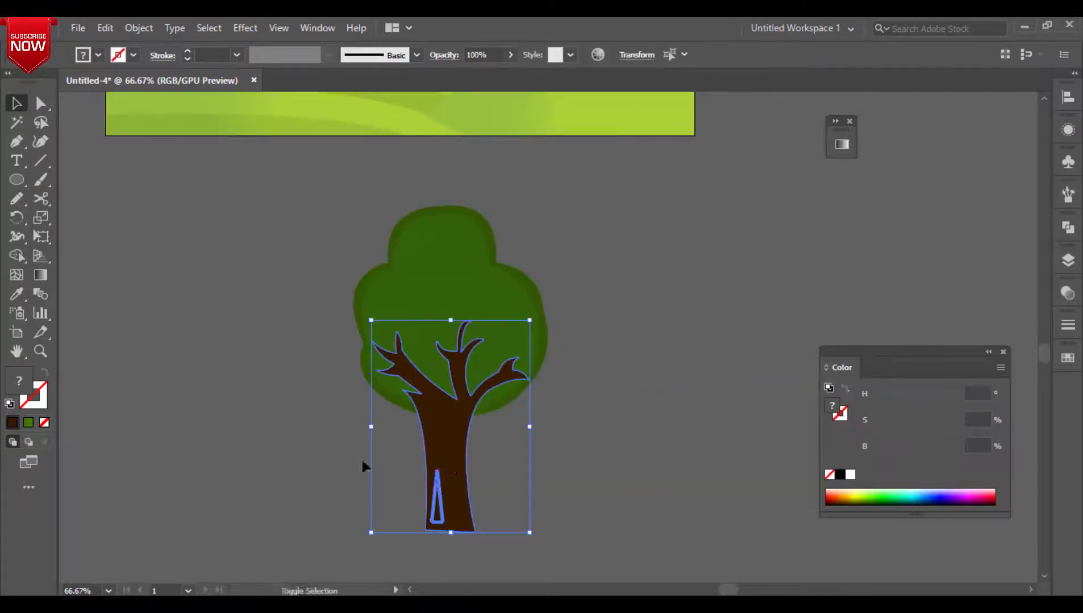
pyautogui.keyDown('shift'); pyautogui.click(450, 495); pyautogui.keyUp('shift')
pyautogui.rightClick(446, 509)
pyautogui.moveTo(500, 427)
pyautogui.click(657, 429)
# Select all parts of the tree and group them.
pyautogui.hotkey('ctrl', 'a')
pyautogui.rightClick(527, 375)
pyautogui.click(554, 140)
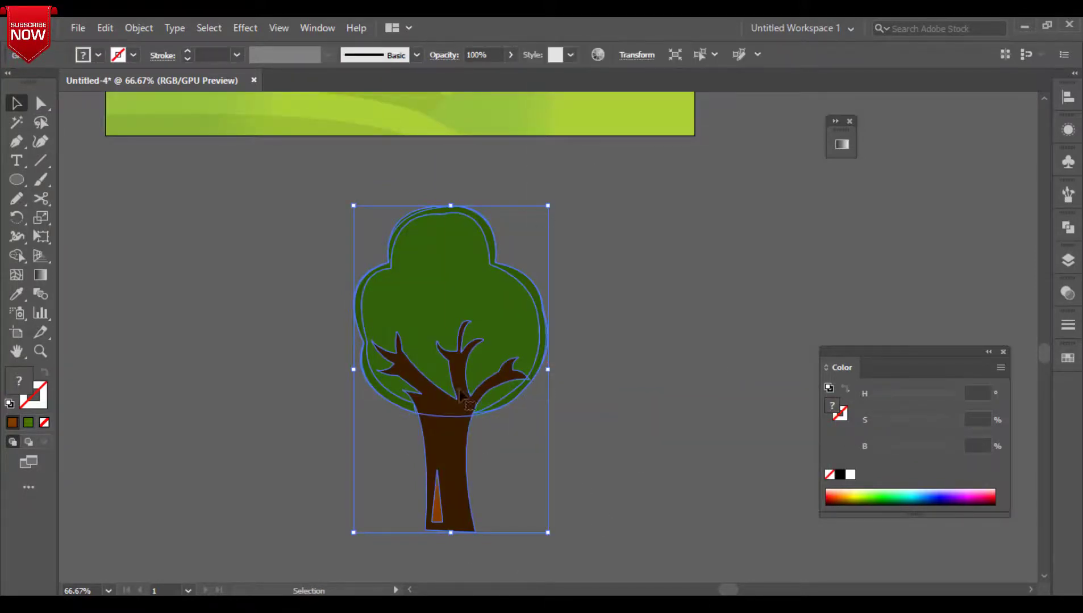
# Scale the tree group down and move it onto the front hill at the landscape's left side.
pyautogui.moveTo(548, 533); pyautogui.dragTo(477, 440)
pyautogui.scroll(6, 477, 440)
pyautogui.moveTo(417, 525); pyautogui.dragTo(278, 204)
pyautogui.scroll(3, 310, 364)
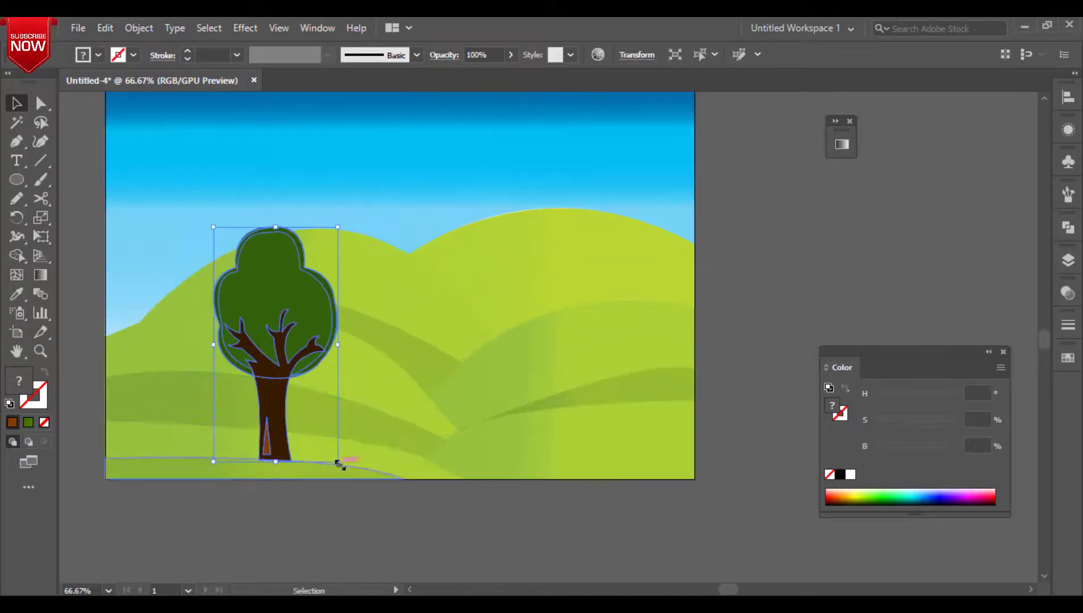
pyautogui.moveTo(339, 464); pyautogui.dragTo(271, 331)
pyautogui.scroll(1, 269, 330)
pyautogui.moveTo(237, 312); pyautogui.dragTo(132, 441)
# Shrink the tree further and place it on the lowest front hill against the artboard's left edge.
pyautogui.doubleClick(221, 380)
pyautogui.click(69, 103)
pyautogui.click(68, 104)
pyautogui.moveTo(131, 441); pyautogui.dragTo(164, 437)
pyautogui.moveTo(201, 383); pyautogui.dragTo(255, 319)
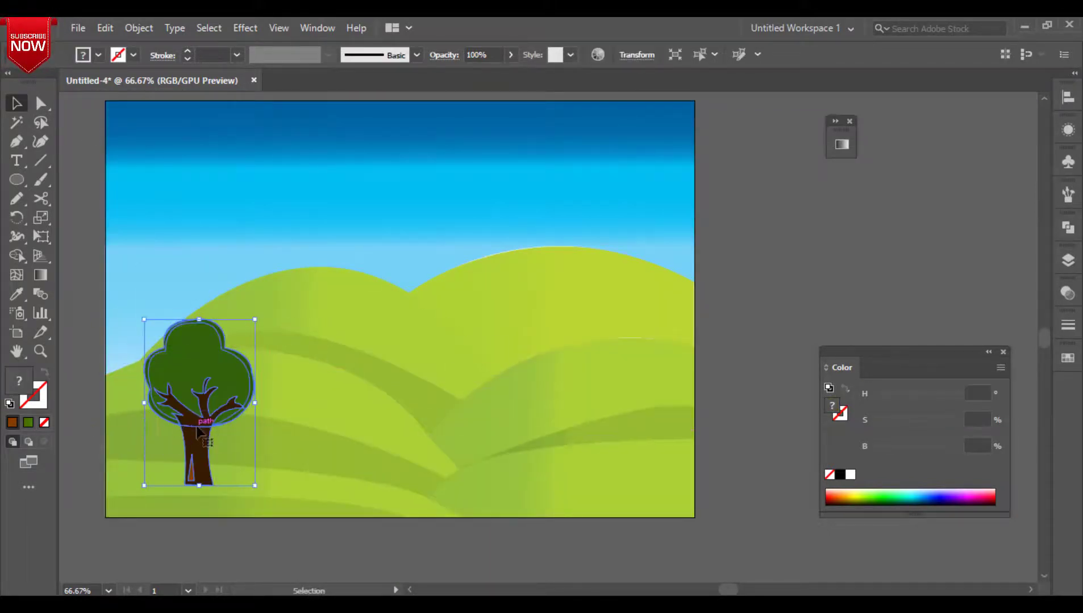
pyautogui.moveTo(197, 426); pyautogui.dragTo(150, 437)
pyautogui.moveTo(98, 331); pyautogui.dragTo(106, 358)
pyautogui.moveTo(210, 428); pyautogui.dragTo(158, 454)
# Draw a low foreground hill in the artboard's bottom-right corner with the Pen tool and give it a green gradient sampled from another hill.
pyautogui.press('p')
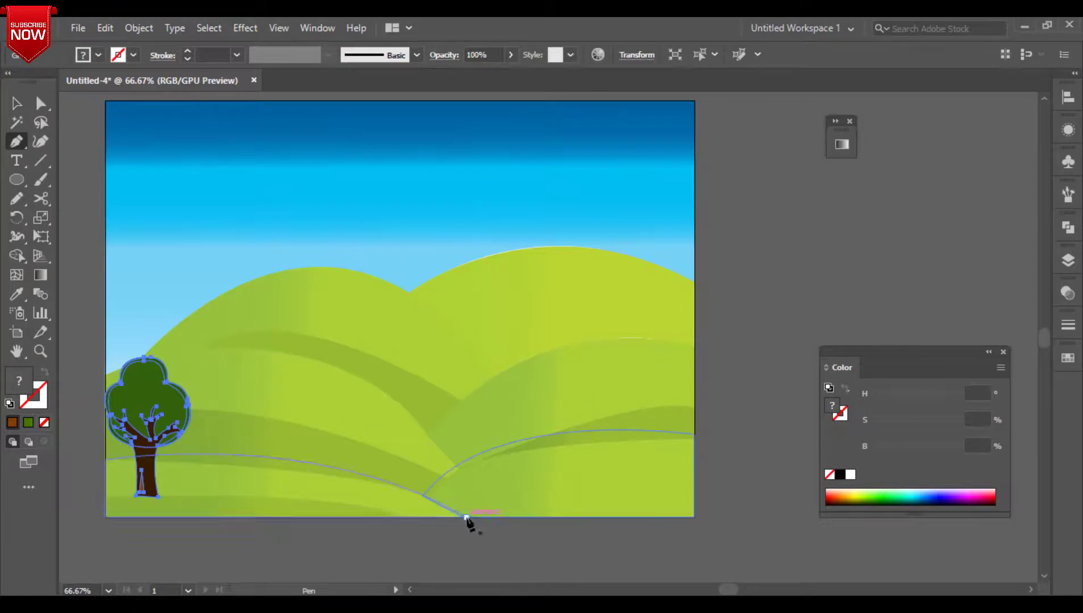
pyautogui.click(462, 517)
pyautogui.moveTo(768, 528); pyautogui.dragTo(778, 527)
pyautogui.click(694, 517)
pyautogui.click(463, 518)
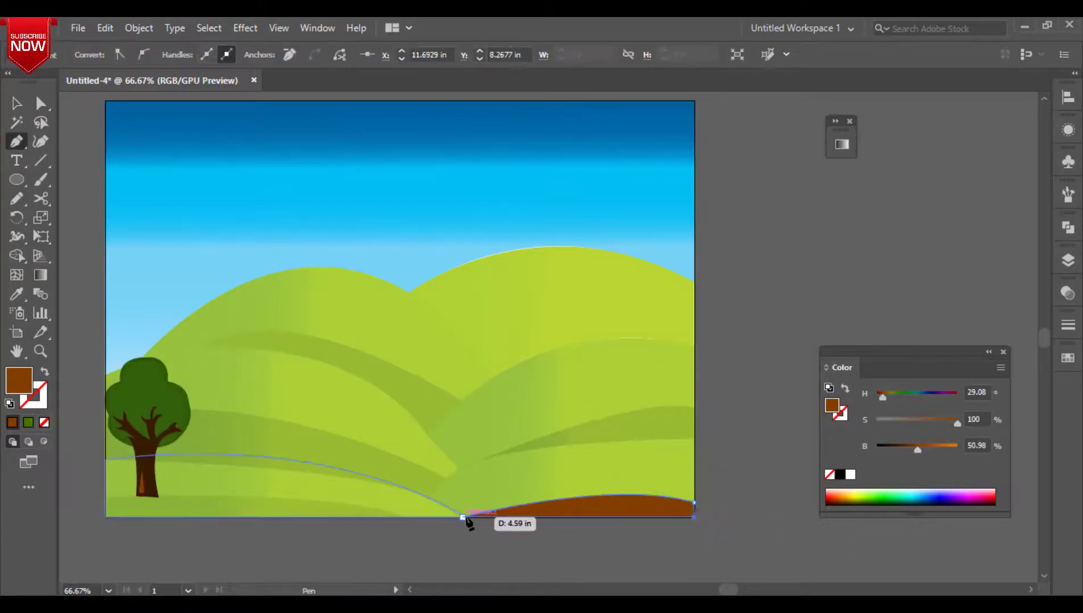
pyautogui.press('i')
pyautogui.click(454, 372)
# Duplicate the tree onto the new bottom-right hill, scaled down and tilted slightly.
pyautogui.click(16, 103)
pyautogui.click(130, 319)
pyautogui.moveTo(160, 419); pyautogui.dragTo(589, 421)
pyautogui.moveTo(532, 356); pyautogui.dragTo(546, 390)
pyautogui.moveTo(587, 454); pyautogui.dragTo(268, 272)
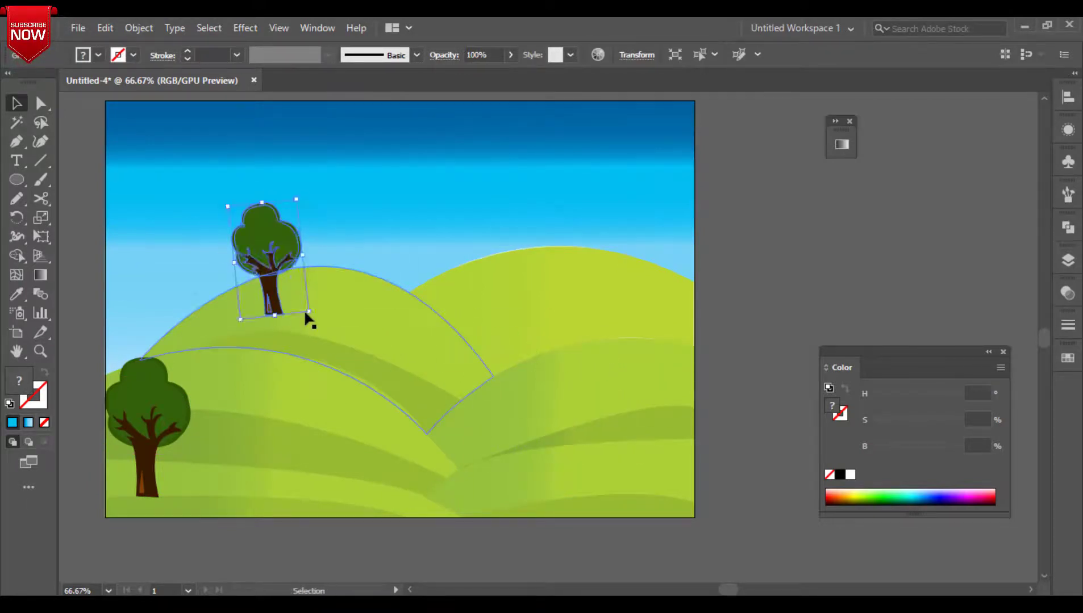
pyautogui.hotkey('ctrl', 'z')
pyautogui.doubleClick(171, 431)
pyautogui.doubleClick(65, 103)
pyautogui.moveTo(170, 429); pyautogui.dragTo(286, 263)
pyautogui.hotkey('ctrl', 'z')
# Duplicate the front-left tree, shrink the copy and stand it on top of the left back hill.
pyautogui.moveTo(175, 394); pyautogui.dragTo(249, 261)
pyautogui.moveTo(179, 227); pyautogui.dragTo(208, 283)
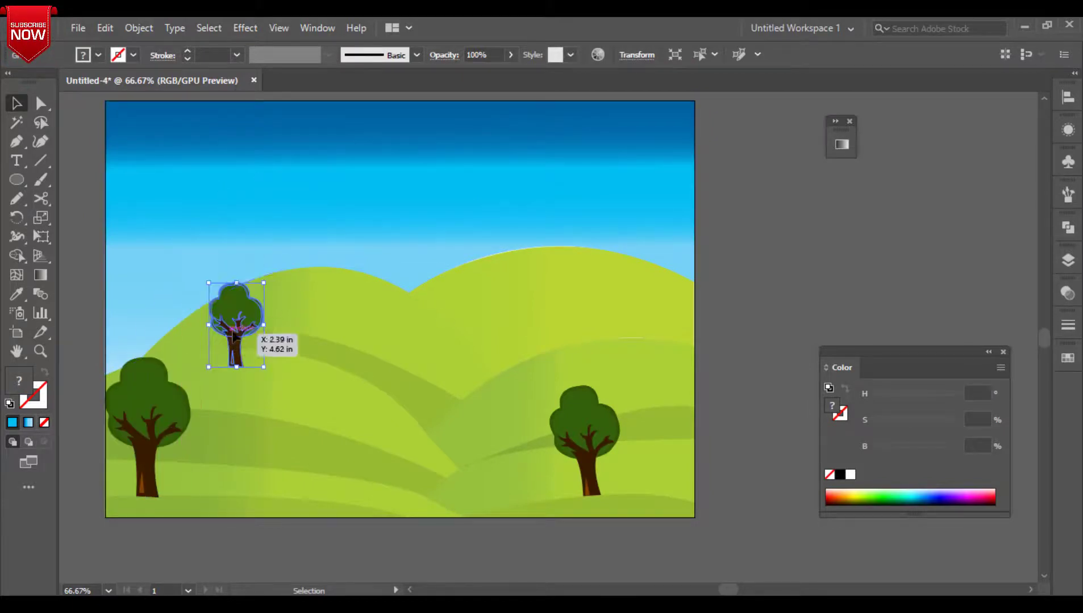
pyautogui.moveTo(233, 337); pyautogui.dragTo(272, 261)
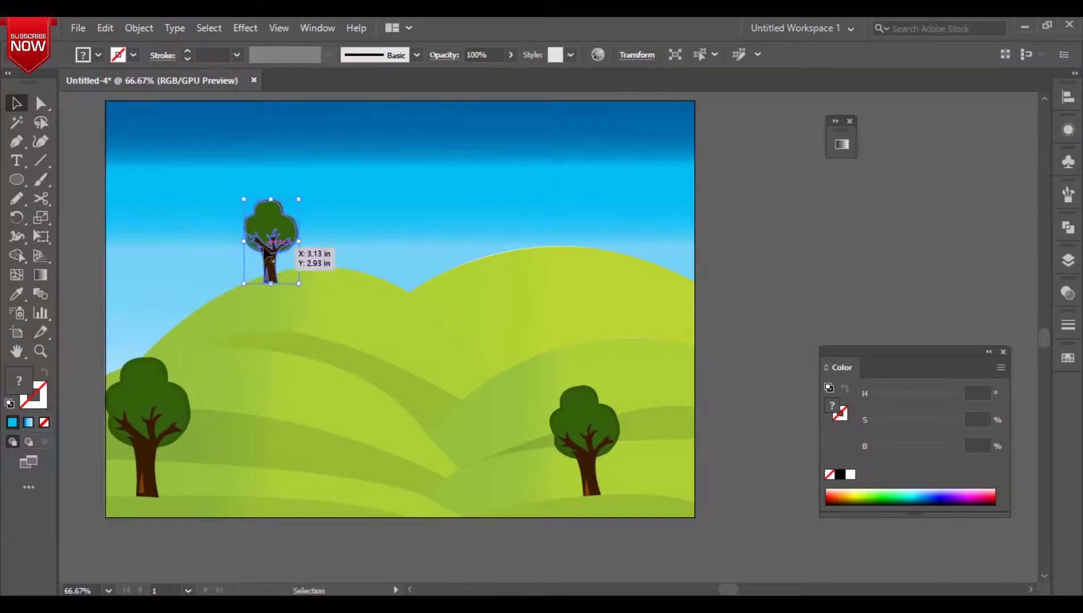
pyautogui.moveTo(244, 199); pyautogui.dragTo(280, 249)
# Duplicate the tree onto the left slope of the right back hill, scaled down and tilted to the left.
pyautogui.moveTo(157, 429); pyautogui.dragTo(445, 252)
pyautogui.moveTo(411, 189); pyautogui.dragTo(405, 197)
pyautogui.moveTo(440, 244); pyautogui.dragTo(445, 245)
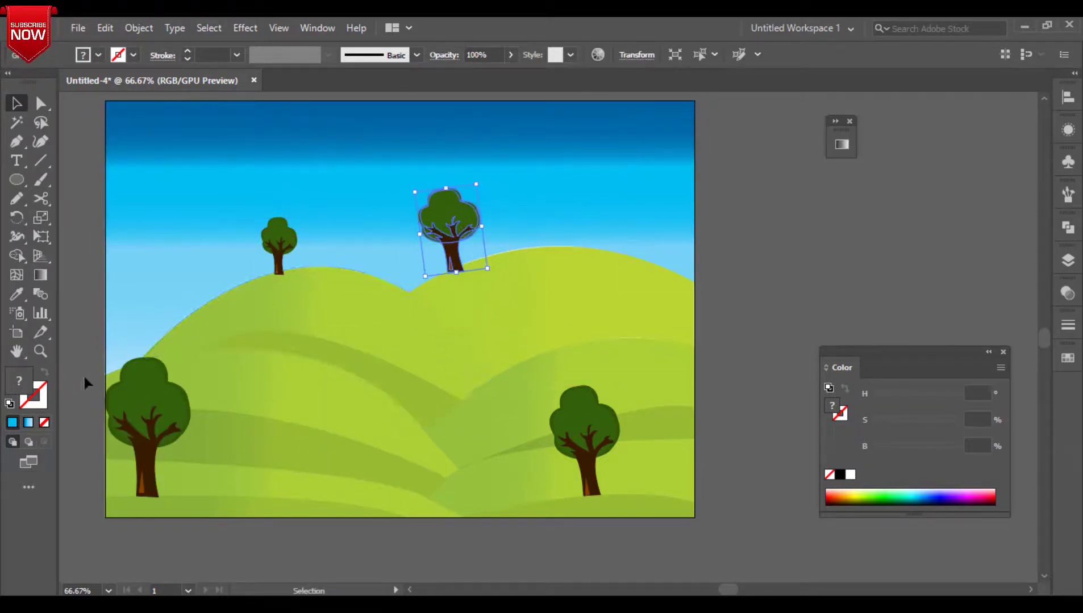
pyautogui.click(84, 377)
pyautogui.click(459, 268)
pyautogui.moveTo(414, 278); pyautogui.dragTo(418, 280)
pyautogui.moveTo(449, 250); pyautogui.dragTo(452, 248)
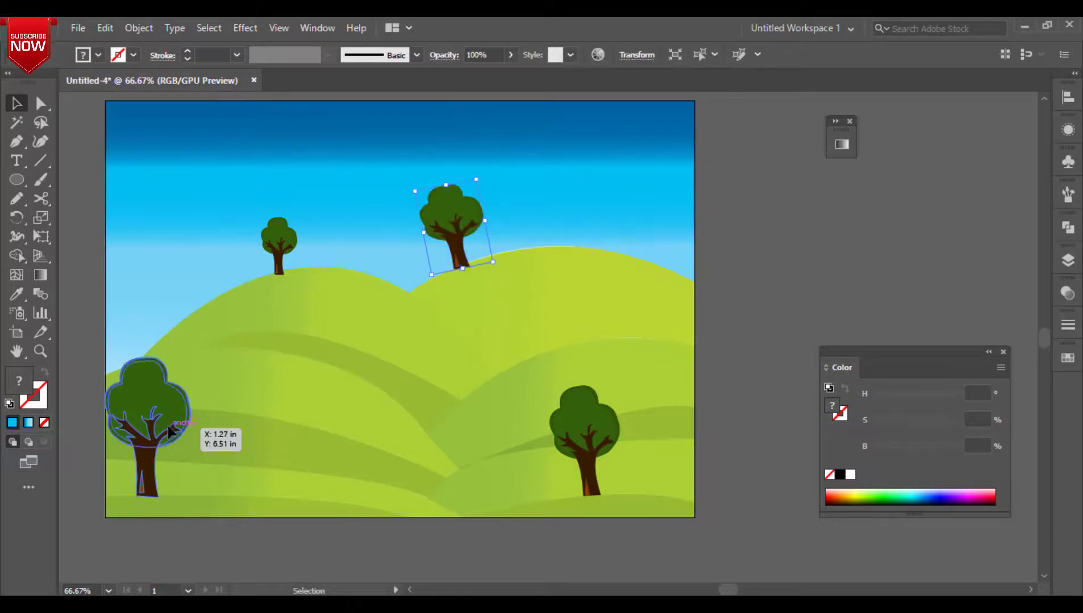
# Duplicate the tree onto the right back hill at the artboard's right edge, scale it down and deselect it.
pyautogui.moveTo(167, 426); pyautogui.dragTo(703, 223)
pyautogui.moveTo(640, 154); pyautogui.dragTo(675, 248)
pyautogui.click(347, 546)
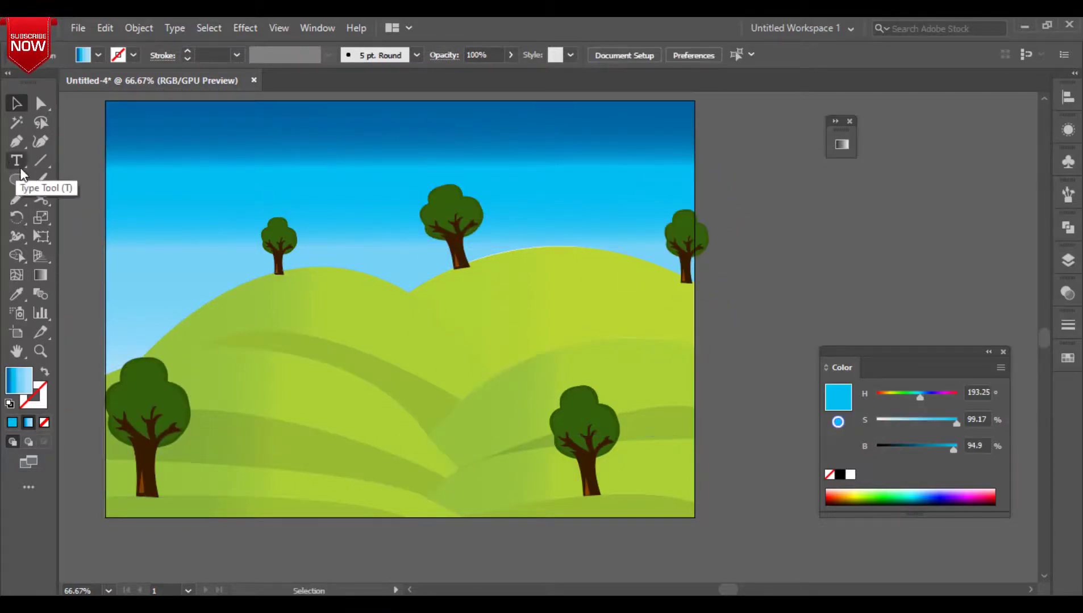
# Move the front-left tree up so its trunk stands on the crest of the hill behind.
pyautogui.click(16, 142)
pyautogui.keyDown('ctrl'); pyautogui.click(207, 463); pyautogui.keyUp('ctrl')
pyautogui.hotkey('ctrl', 'shift', 'a')
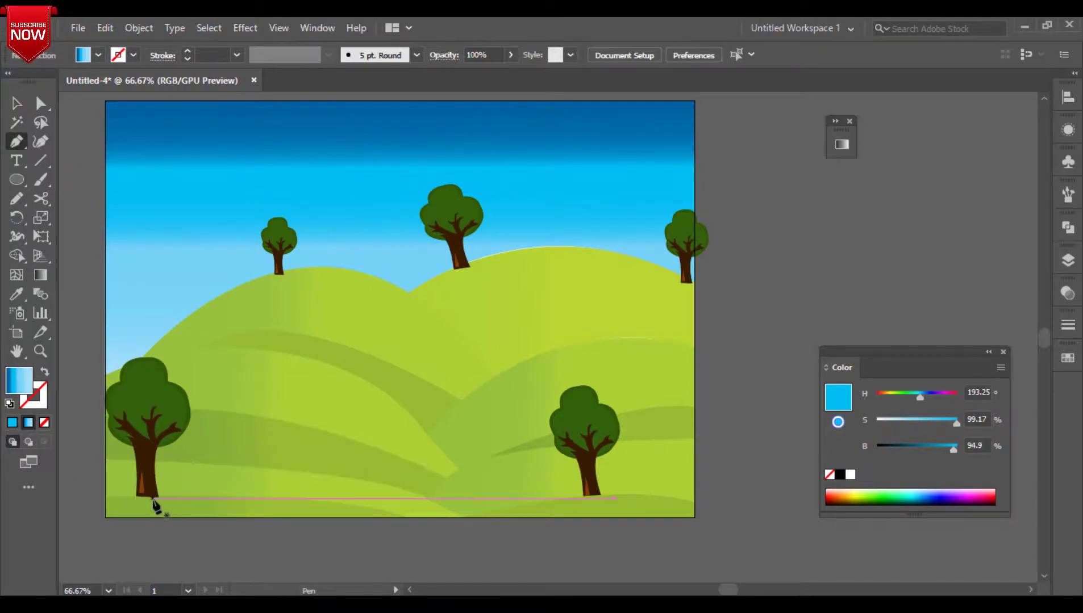
pyautogui.click(16, 104)
pyautogui.moveTo(178, 426); pyautogui.dragTo(177, 390)
pyautogui.click(113, 179)
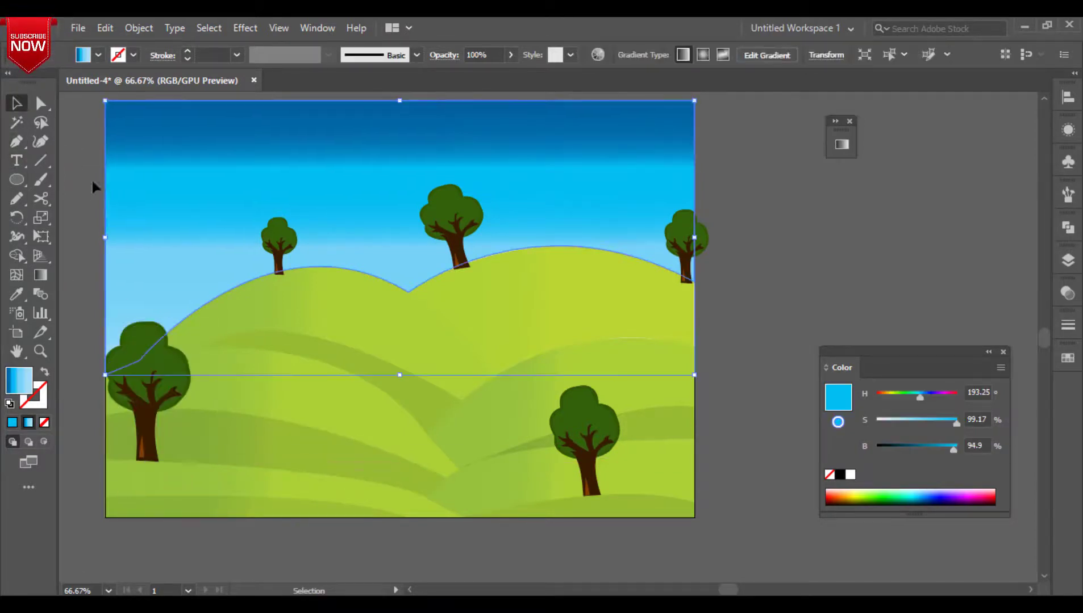
pyautogui.click(92, 179)
# Draw a jagged grass outline across the base of the front-left tree's trunk with the Pen tool, without a fill.
pyautogui.click(17, 142)
pyautogui.click(116, 454)
pyautogui.click(128, 448)
pyautogui.click(45, 423)
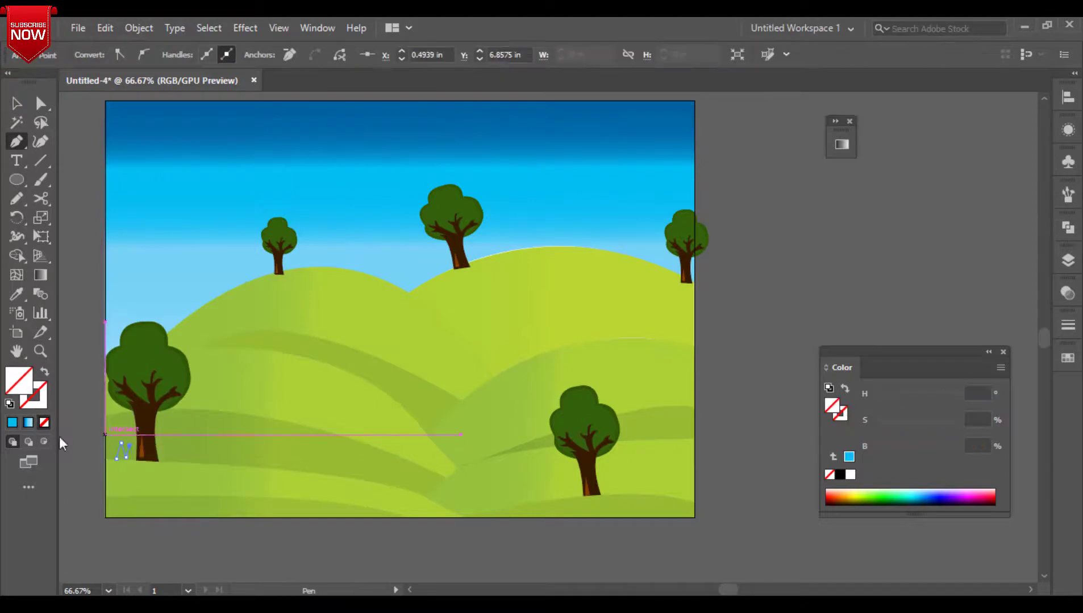
pyautogui.moveTo(144, 457); pyautogui.dragTo(178, 458)
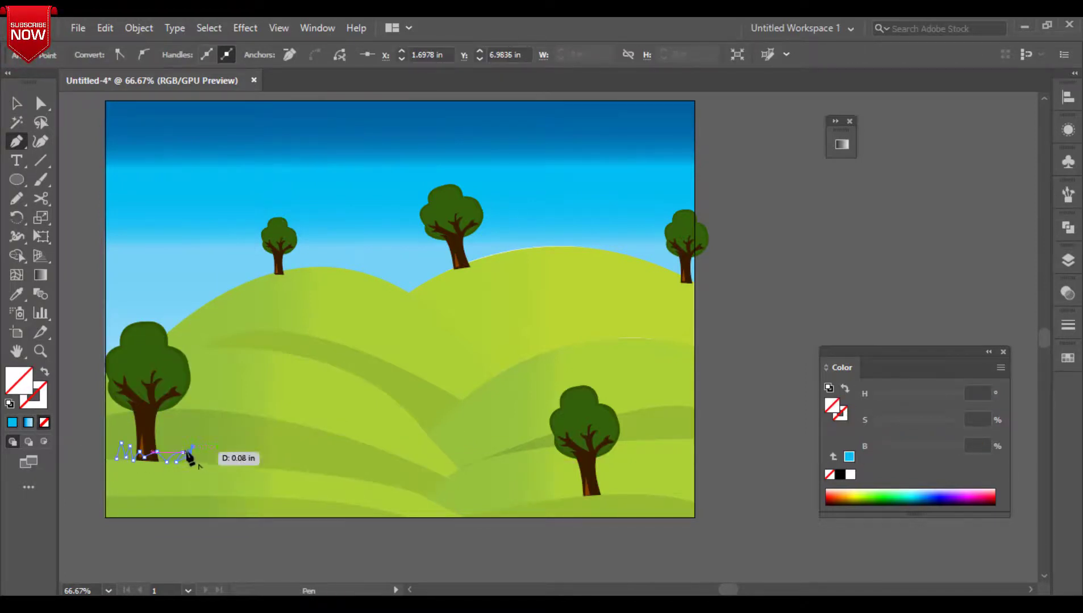
pyautogui.click(197, 463)
# Fill the grass with the gradient sampled from the front-left hill and nudge it down slightly.
pyautogui.click(16, 294)
pyautogui.click(228, 461)
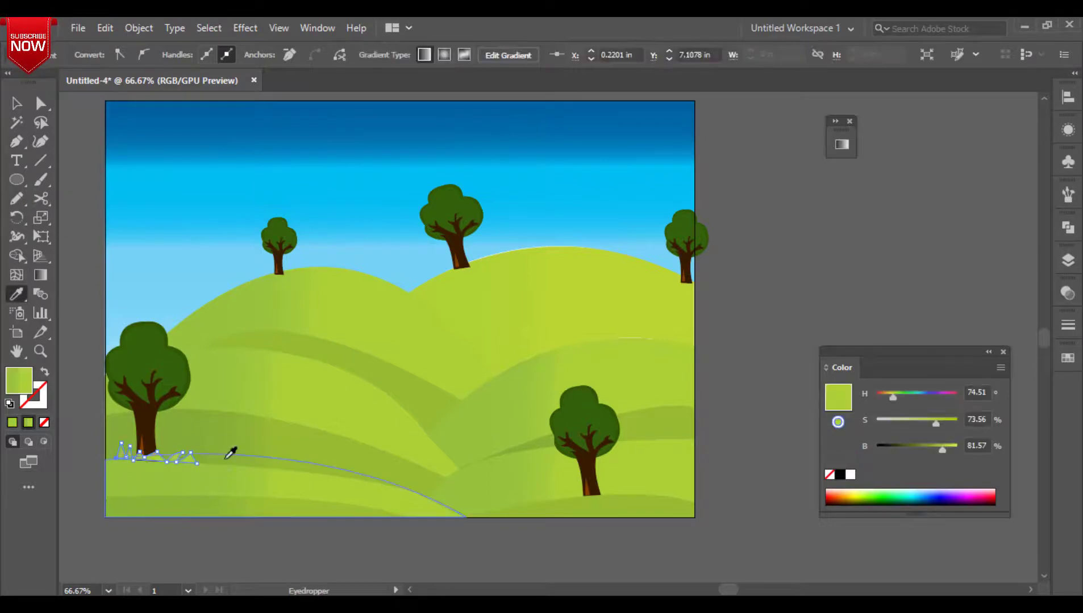
pyautogui.click(17, 103)
pyautogui.click(83, 233)
pyautogui.click(181, 456)
pyautogui.click(183, 458)
pyautogui.press('Down')
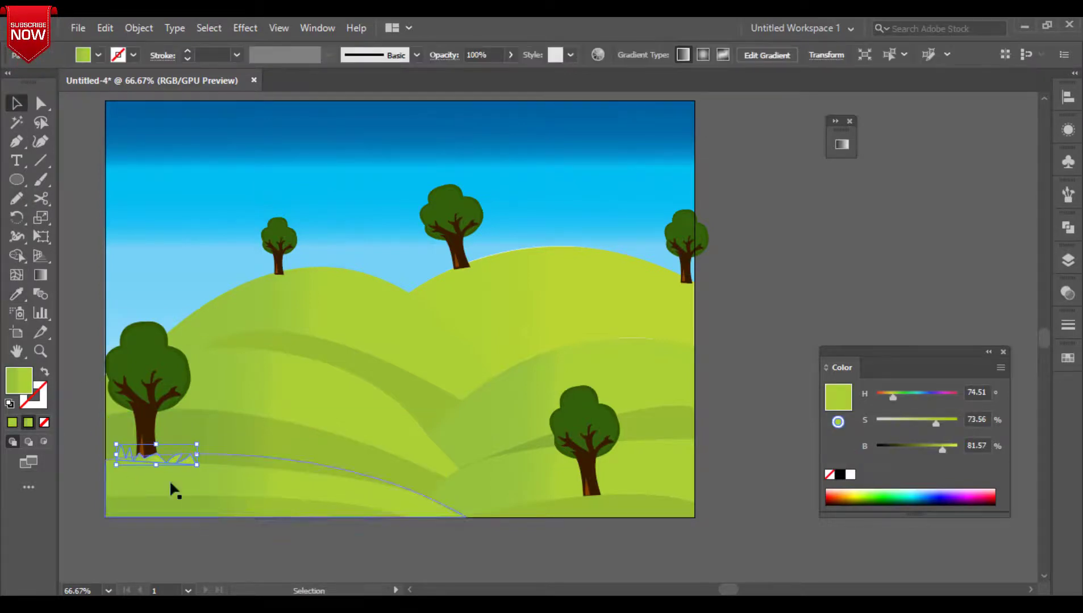
# Try to place the grass at the base of the front-right tree, and undo it.
pyautogui.moveTo(166, 459); pyautogui.dragTo(589, 493)
pyautogui.hotkey('ctrl', 'z')
# Draw a jagged green grass shape across the base of the front-right tree's trunk with the Pen tool.
pyautogui.click(16, 141)
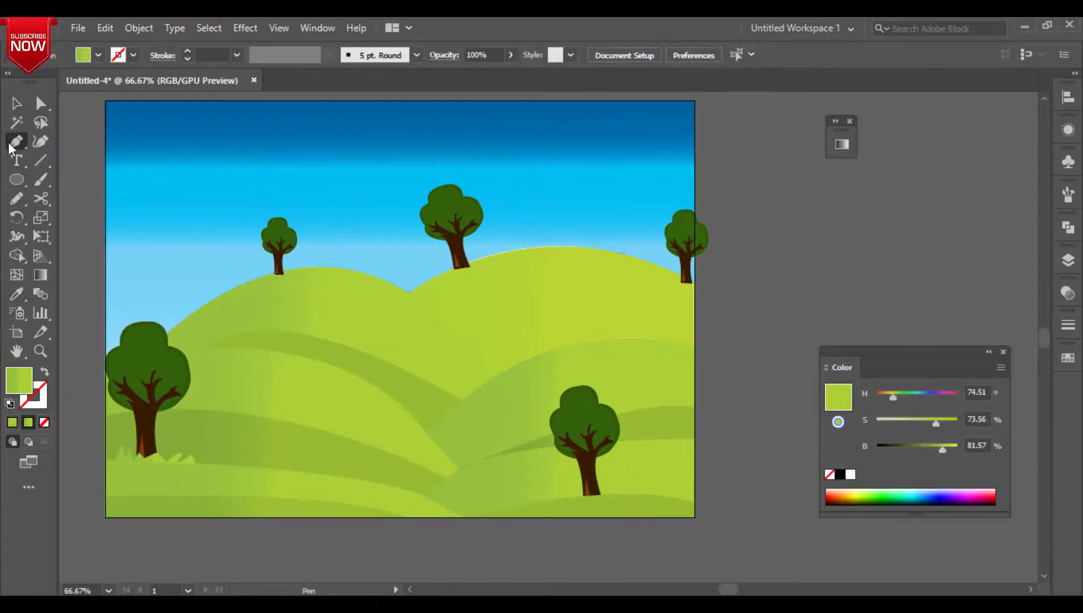
pyautogui.click(551, 501)
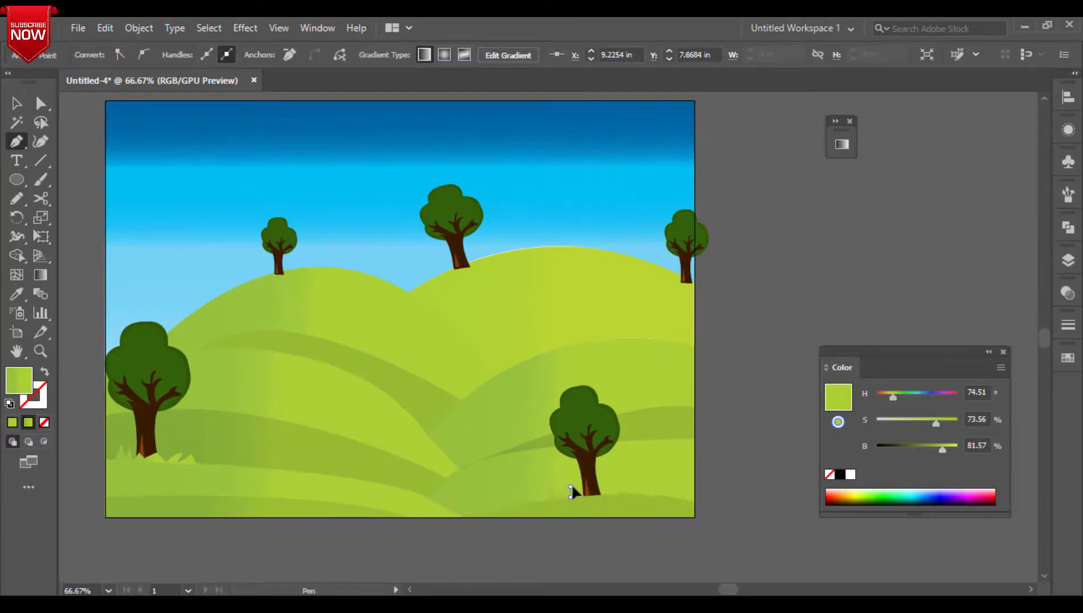
pyautogui.click(596, 474)
pyautogui.click(604, 496)
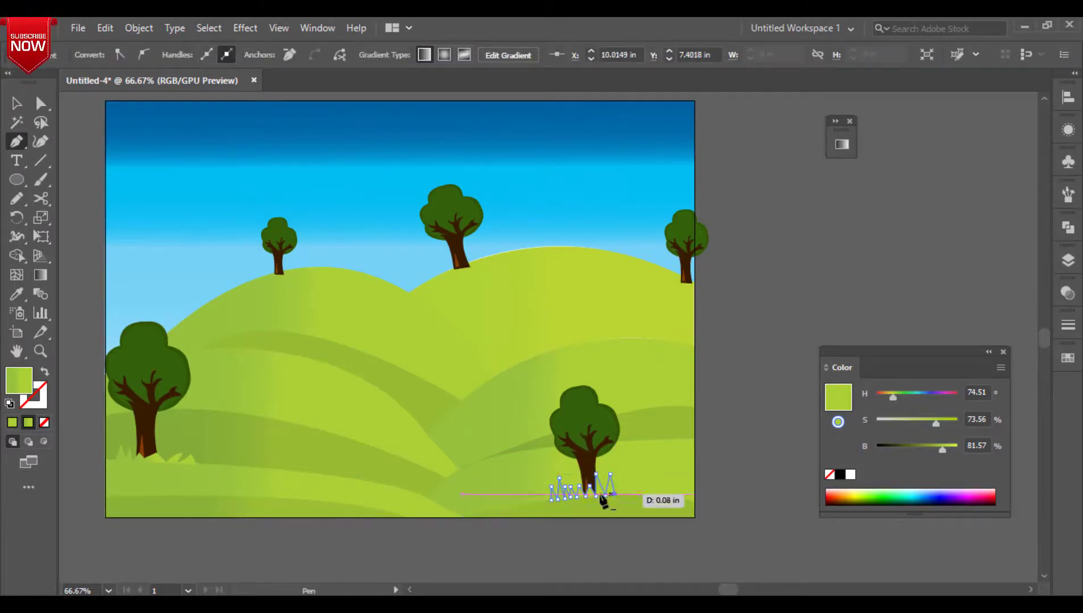
pyautogui.click(623, 486)
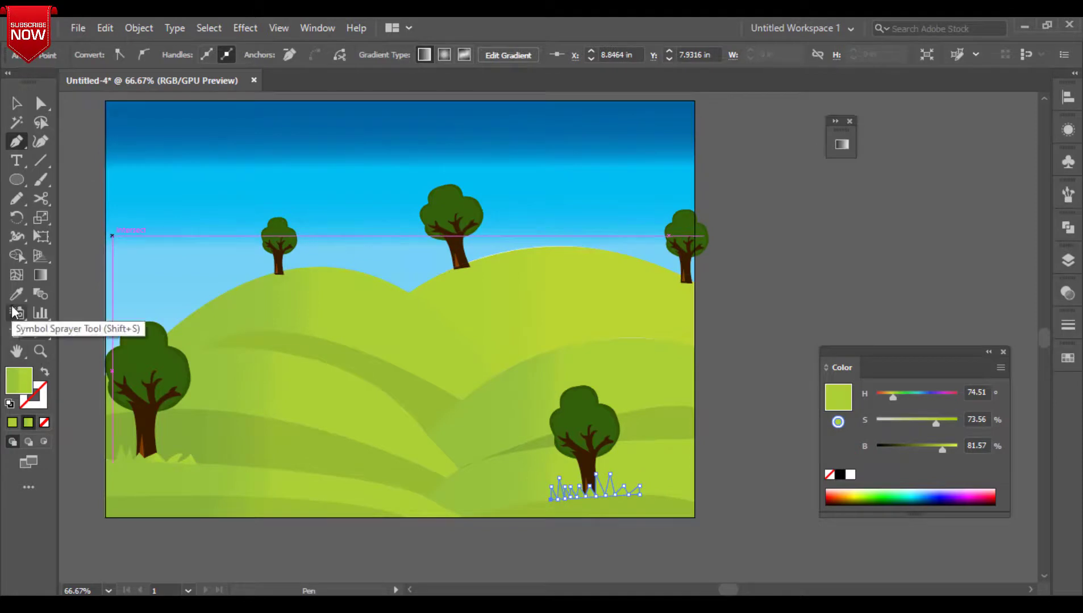
pyautogui.click(16, 103)
pyautogui.click(365, 534)
pyautogui.click(446, 527)
# Draw a wider jagged grass shape with the Pen tool along the crest of the middle-left hill, over its dark shadow band.
pyautogui.press('p')
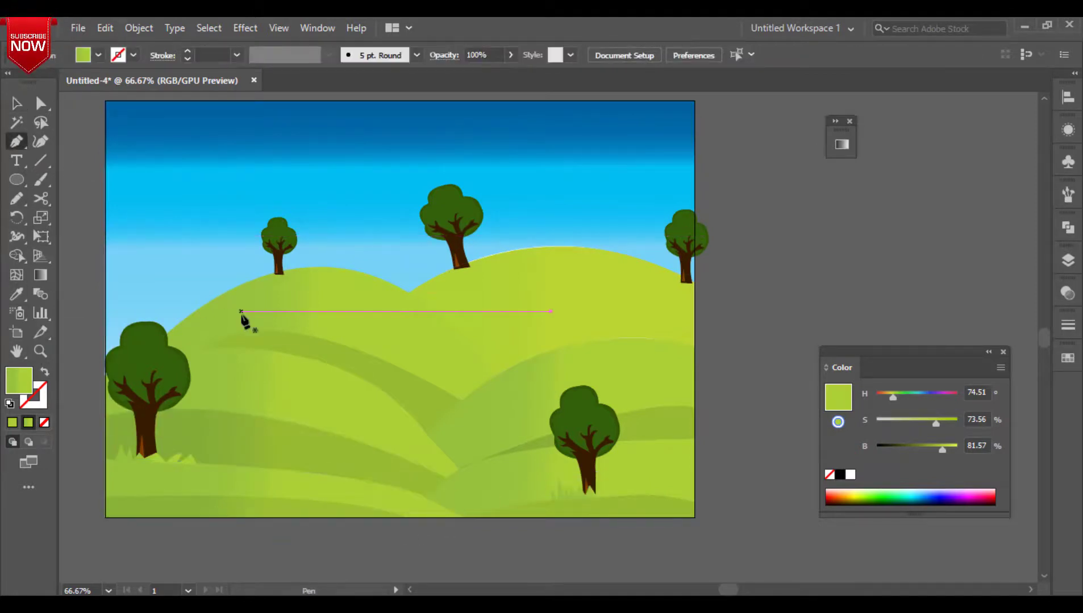
pyautogui.moveTo(220, 349); pyautogui.dragTo(238, 338)
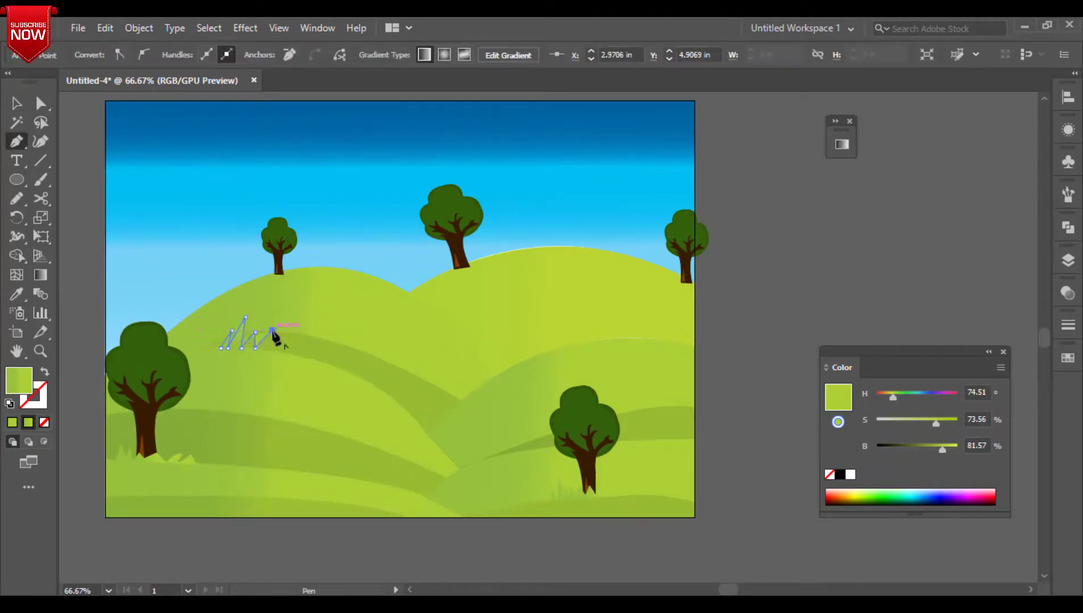
pyautogui.click(281, 352)
pyautogui.click(300, 323)
pyautogui.click(296, 354)
pyautogui.click(331, 348)
pyautogui.click(324, 362)
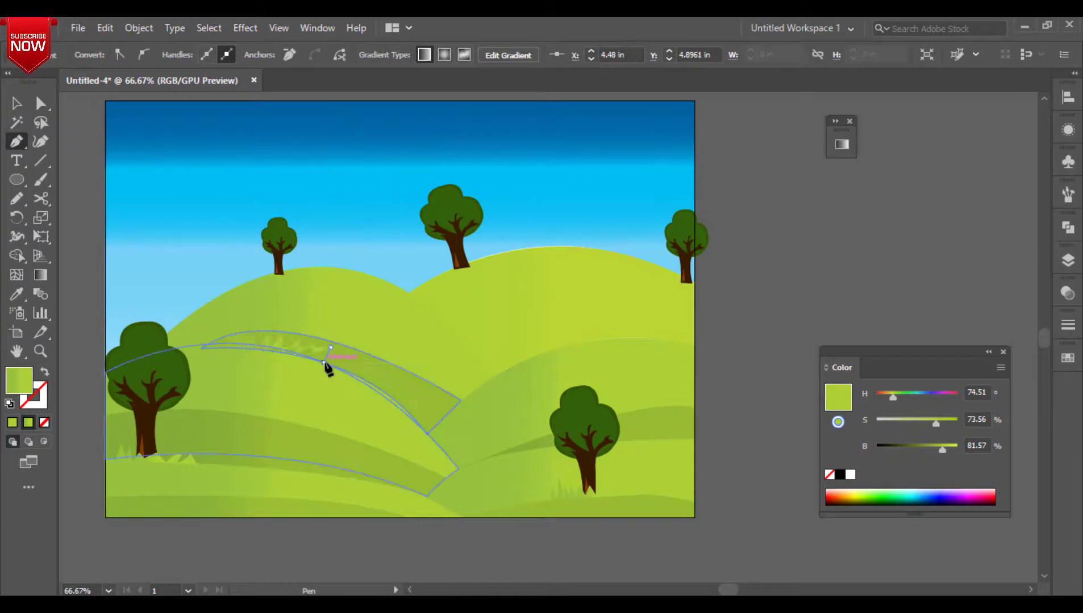
pyautogui.click(218, 348)
pyautogui.press('v')
pyautogui.click(85, 142)
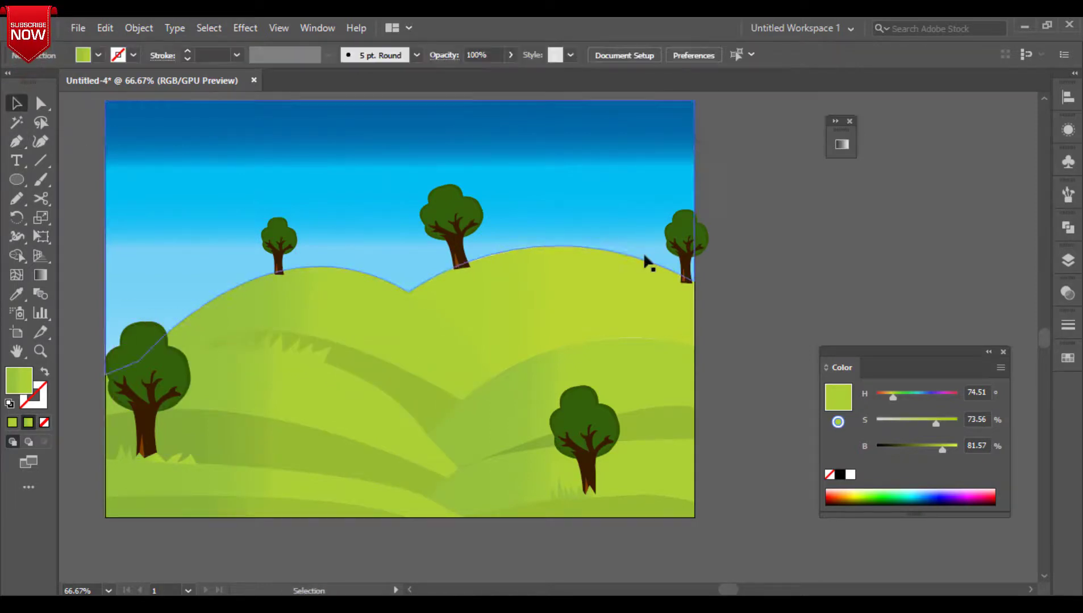
# Move the far-right tree left and slightly up so it sits inside the artboard with its trunk on the hill crest.
pyautogui.doubleClick(684, 250)
pyautogui.click(89, 102)
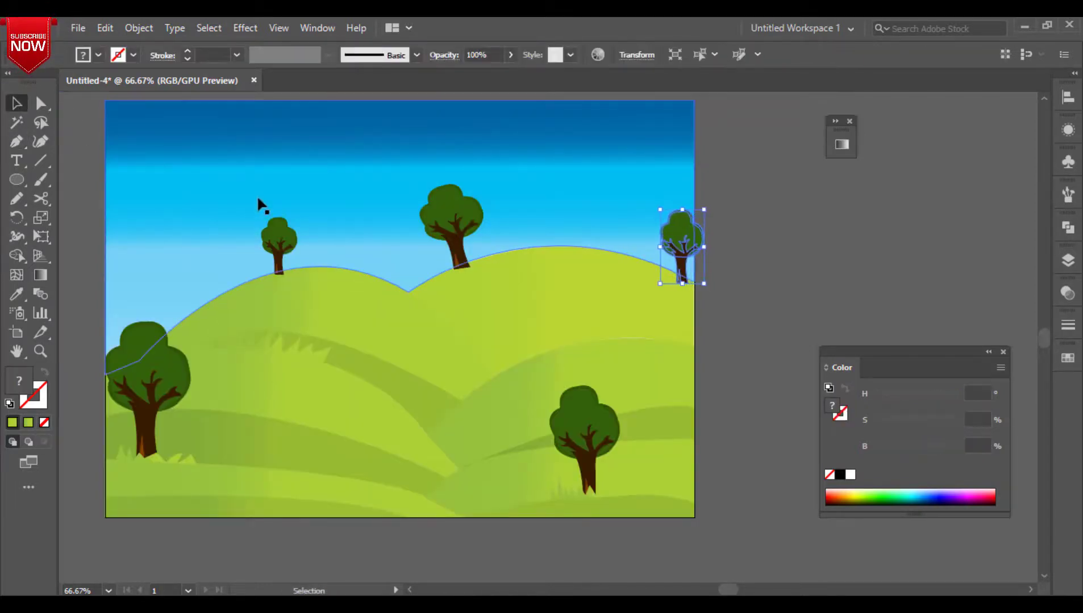
pyautogui.press('Left')
pyautogui.press('Left')
pyautogui.press('Left')
pyautogui.press('Left')
pyautogui.press('Left')
pyautogui.press('Left')
pyautogui.press('Left')
pyautogui.press('Left')
pyautogui.press('Left')
pyautogui.press('Left')
pyautogui.press('Left')
pyautogui.press('Left')
pyautogui.press('Left')
pyautogui.press('Up')
pyautogui.press('Up')
pyautogui.press('Up')
pyautogui.press('Up')
pyautogui.press('Up')
pyautogui.press('Up')
pyautogui.press('Up')
pyautogui.press('Up')
pyautogui.press('Up')
pyautogui.press('Up')
pyautogui.press('Up')
pyautogui.press('Up')
pyautogui.click(83, 188)
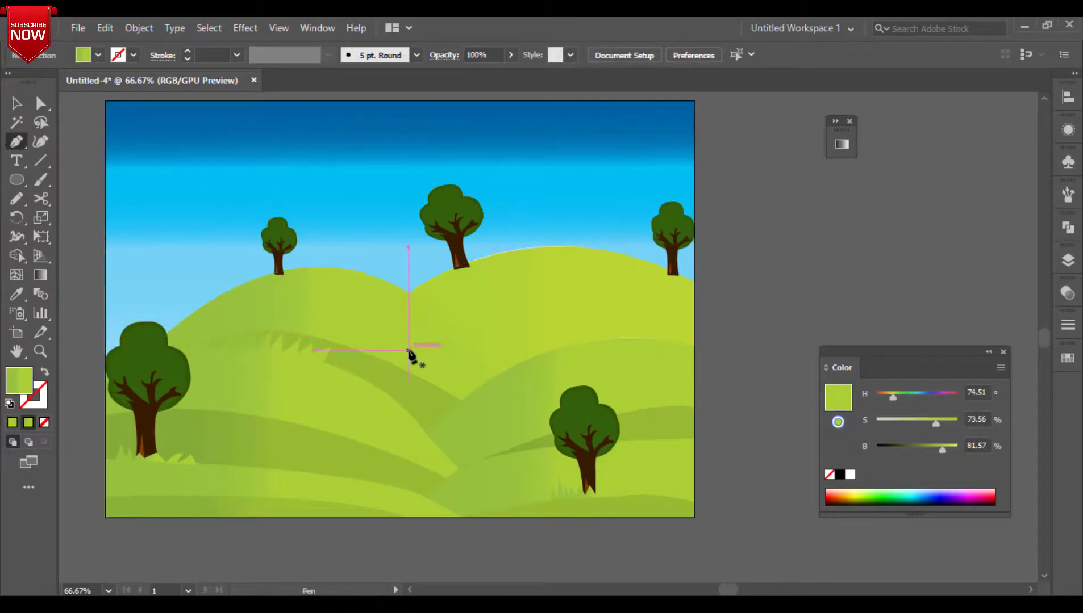
# Draw a jagged grass shape with the Pen tool across the base of the centre back tree, following the hill's slope.
pyautogui.click(438, 277)
pyautogui.click(438, 262)
pyautogui.click(442, 273)
pyautogui.click(446, 257)
pyautogui.click(450, 270)
pyautogui.click(455, 253)
pyautogui.click(462, 264)
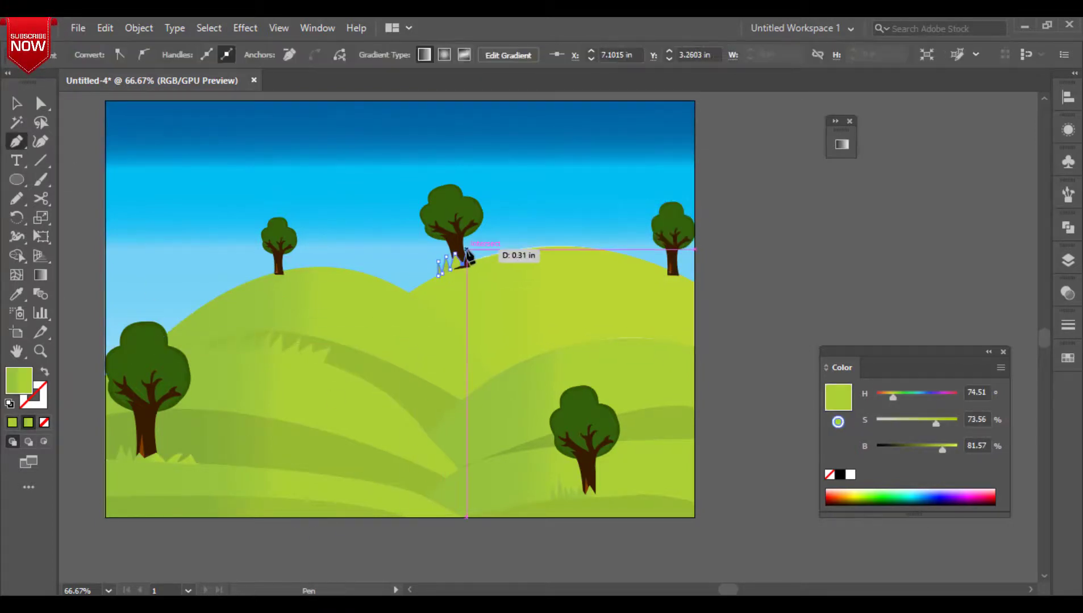
pyautogui.click(489, 248)
pyautogui.click(493, 256)
pyautogui.click(497, 242)
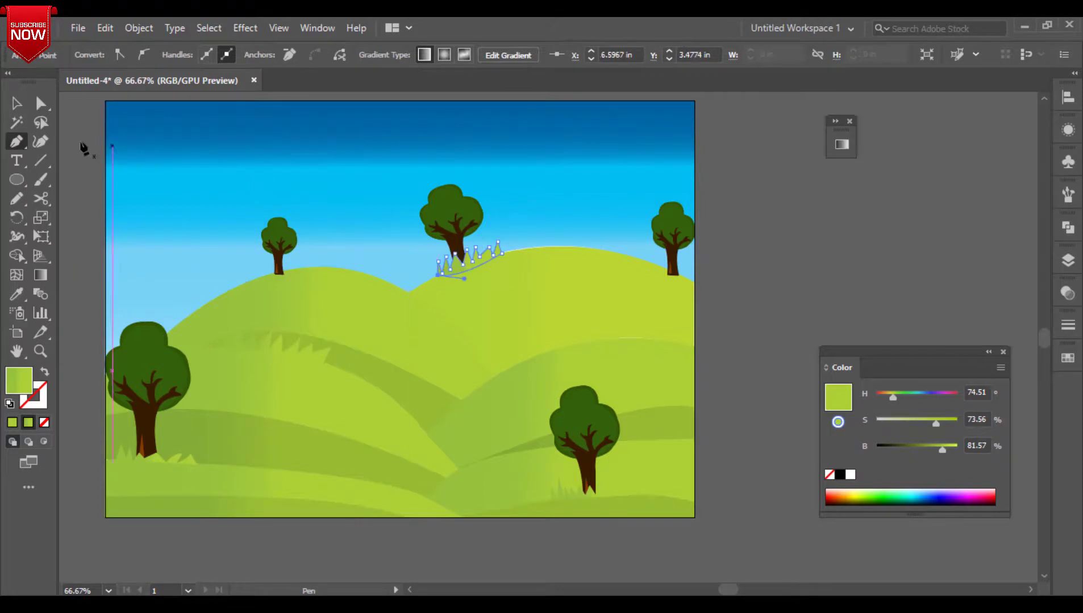
pyautogui.press('v')
pyautogui.click(80, 255)
# Stretch the sky shape slightly downward so it overlaps the crests of the back hills.
pyautogui.click(591, 227)
pyautogui.click(710, 348)
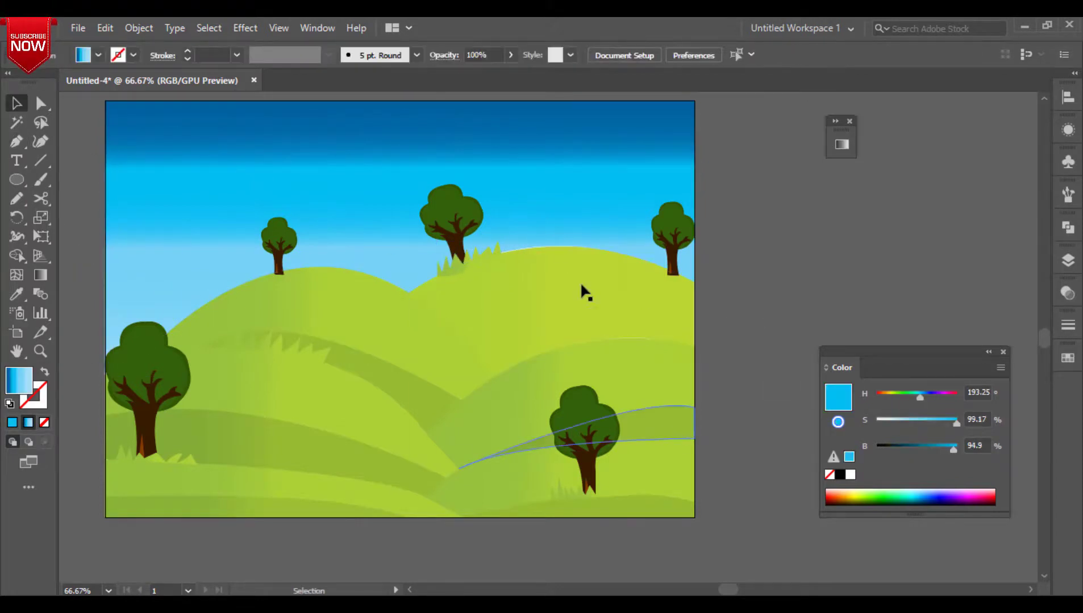
pyautogui.click(534, 227)
pyautogui.moveTo(400, 374); pyautogui.dragTo(399, 387)
pyautogui.click(727, 318)
# Lower the centre grass and the three back trees slightly so they rest on the adjusted hill crests.
pyautogui.moveTo(476, 267); pyautogui.dragTo(477, 276)
pyautogui.click(451, 219)
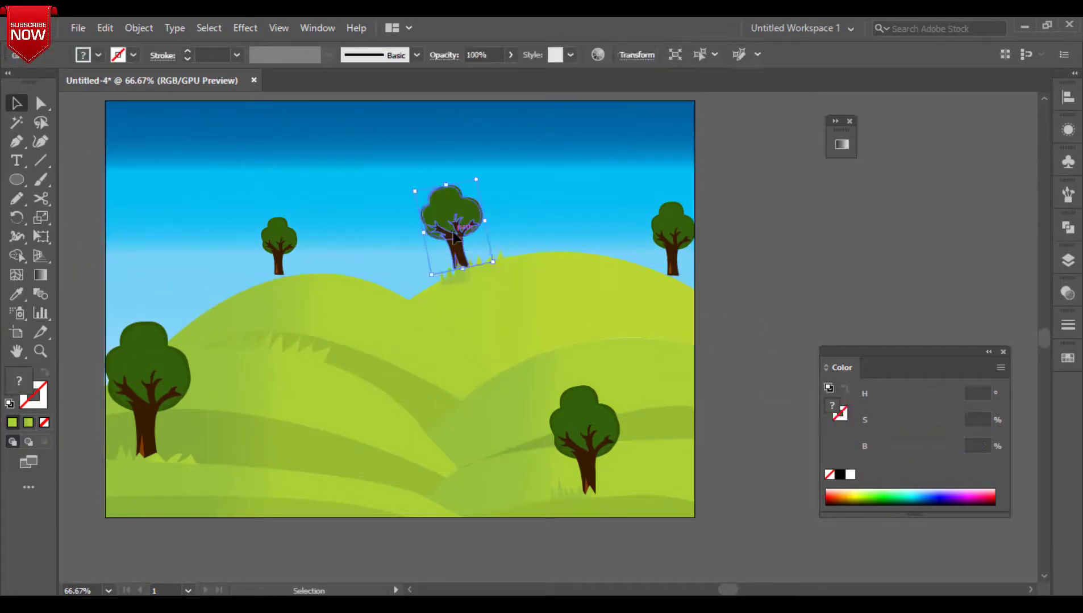
pyautogui.click(727, 273)
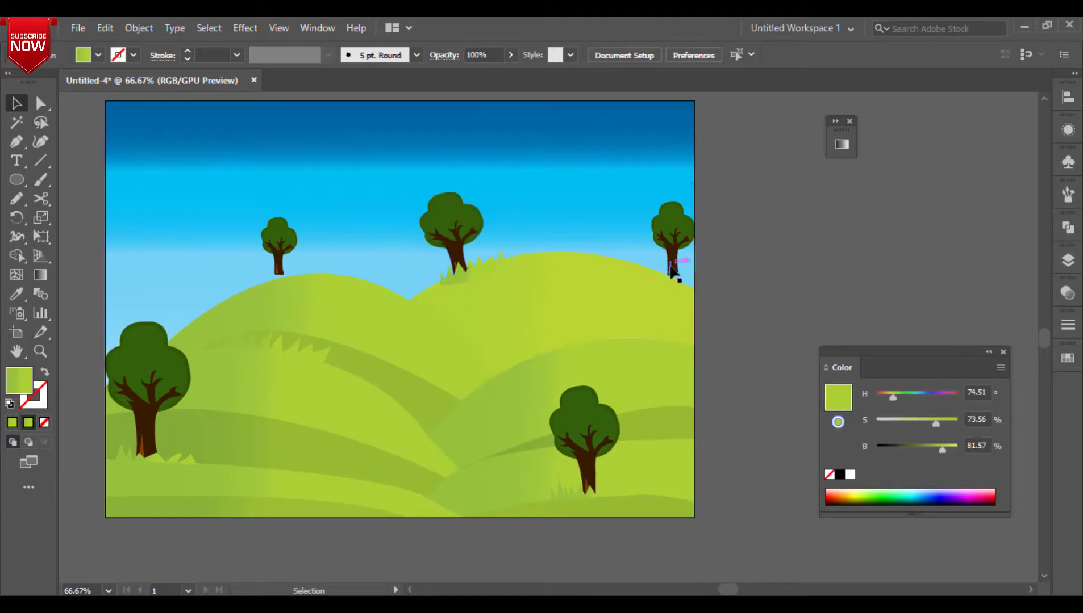
pyautogui.click(673, 267)
pyautogui.moveTo(278, 244); pyautogui.dragTo(279, 251)
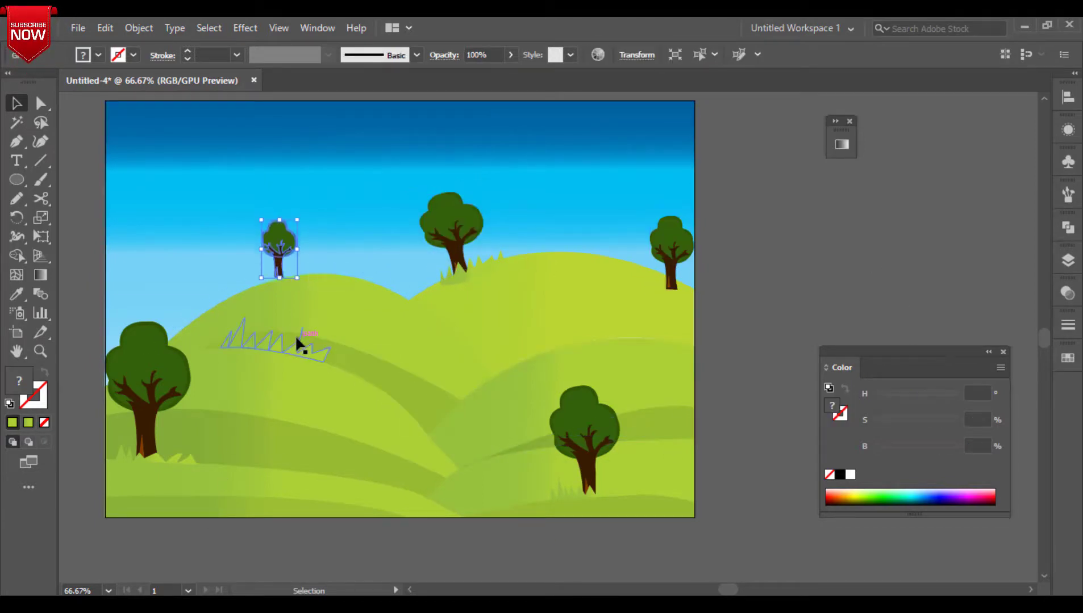
pyautogui.click(718, 331)
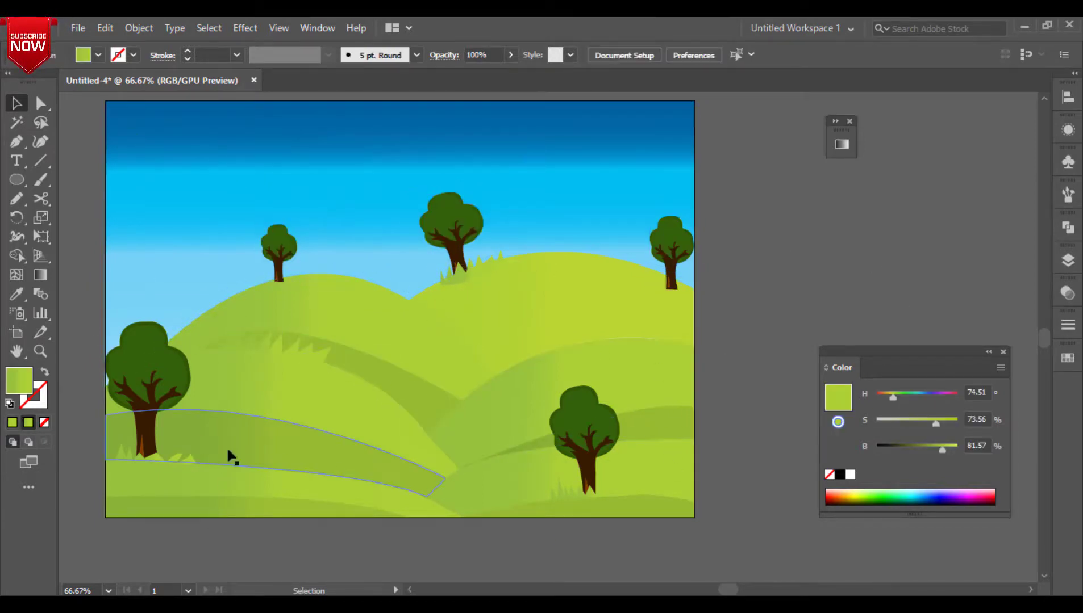
# Draw a multi-lobed cloud outline in the upper-left sky with the Pen tool, using a black stroke and no fill.
pyautogui.press('p')
pyautogui.click(139, 168)
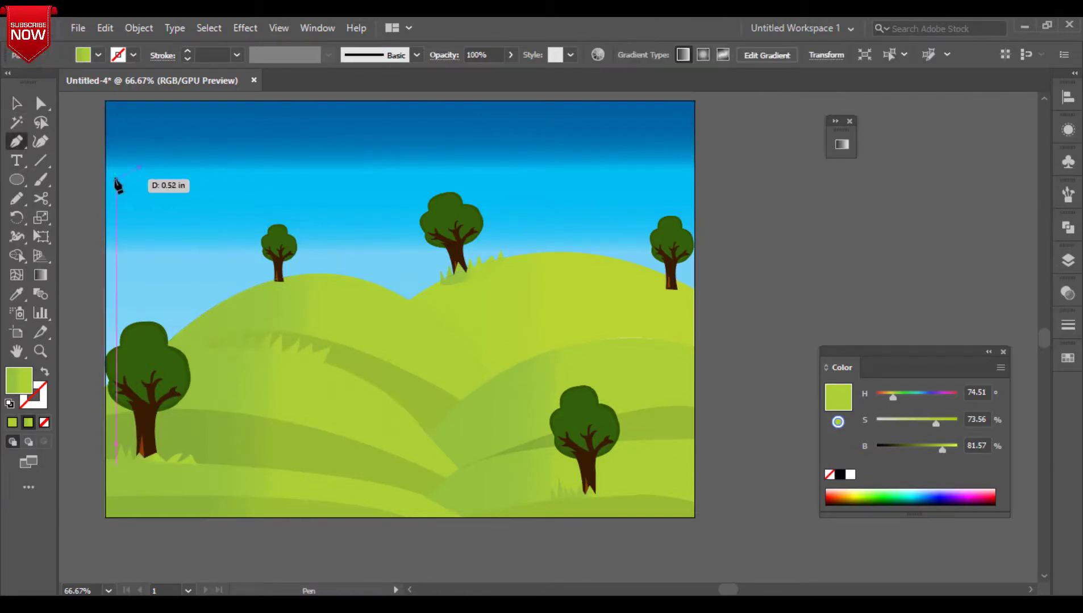
pyautogui.moveTo(116, 187); pyautogui.dragTo(117, 203)
pyautogui.click(44, 423)
pyautogui.click(40, 406)
pyautogui.click(840, 475)
pyautogui.click(988, 352)
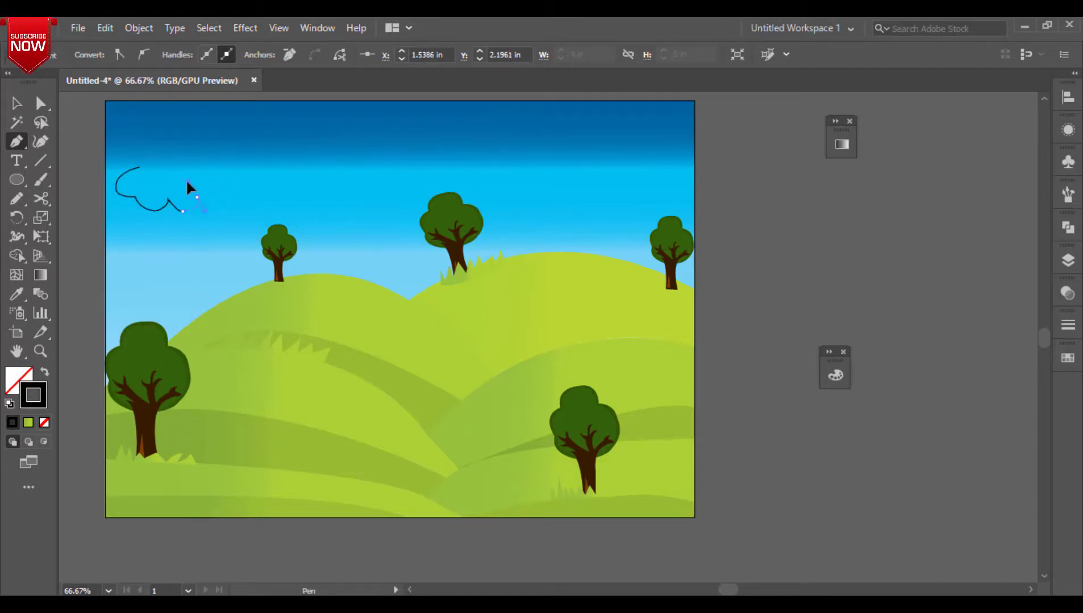
pyautogui.hotkey('ctrl', 'z')
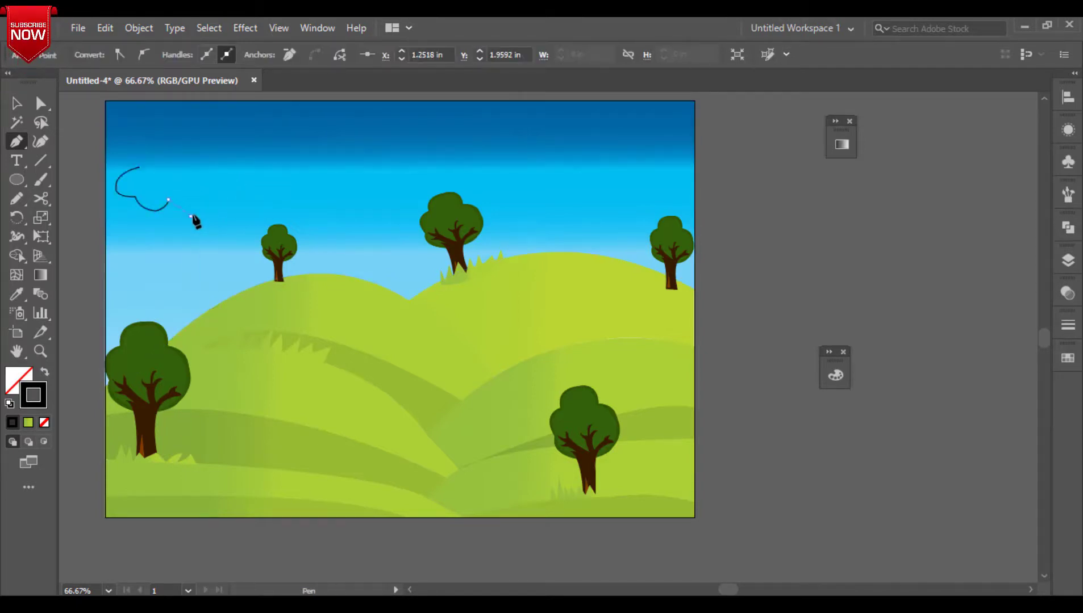
pyautogui.moveTo(191, 217); pyautogui.dragTo(216, 183)
pyautogui.moveTo(182, 149); pyautogui.dragTo(168, 189)
pyautogui.moveTo(156, 145); pyautogui.dragTo(317, 145)
# Make two smaller cloud copies, one between the centre and right back trees and one between the left and centre back trees.
pyautogui.press('v')
pyautogui.moveTo(317, 146); pyautogui.dragTo(567, 177)
pyautogui.moveTo(620, 232); pyautogui.dragTo(577, 200)
pyautogui.moveTo(540, 193); pyautogui.dragTo(568, 238)
pyautogui.hotkey('ctrl', 'z')
pyautogui.click(545, 199)
pyautogui.hotkey('ctrl', 'z')
pyautogui.hotkey('ctrl', 'z')
pyautogui.click(344, 197)
pyautogui.moveTo(370, 200); pyautogui.dragTo(335, 173)
pyautogui.moveTo(319, 171); pyautogui.dragTo(374, 255)
# Undo the accidental sky move, copy the cloud to the upper-right corner of the sky, and enlarge the left cloud.
pyautogui.moveTo(206, 189); pyautogui.dragTo(345, 169)
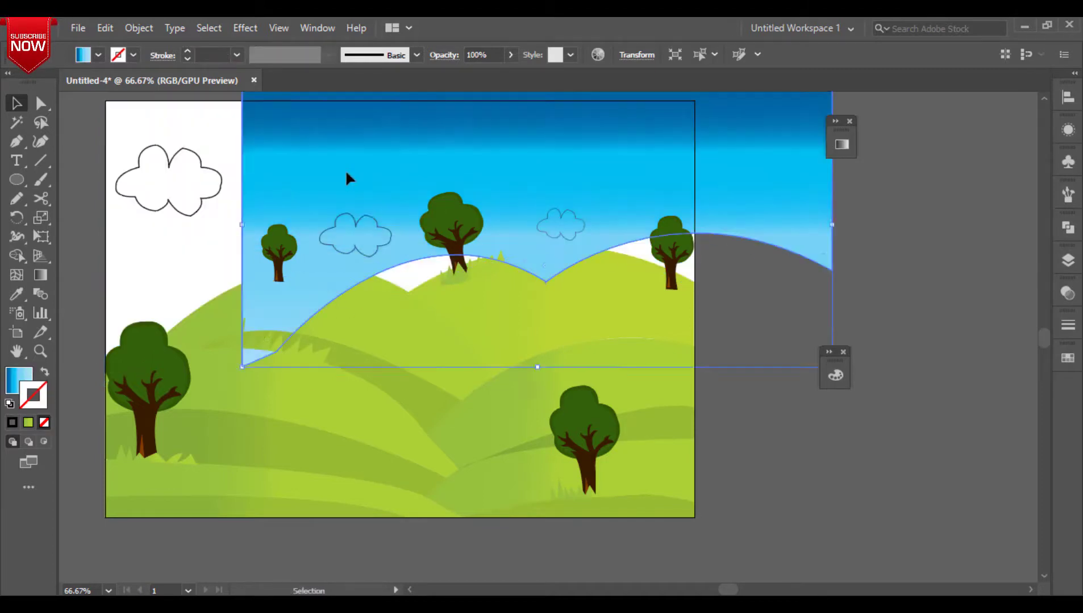
pyautogui.hotkey('ctrl', 'z')
pyautogui.click(200, 207)
pyautogui.keyDown('alt'); pyautogui.moveTo(200, 207); pyautogui.dragTo(392, 160); pyautogui.keyUp('alt')
pyautogui.moveTo(409, 177); pyautogui.dragTo(245, 247)
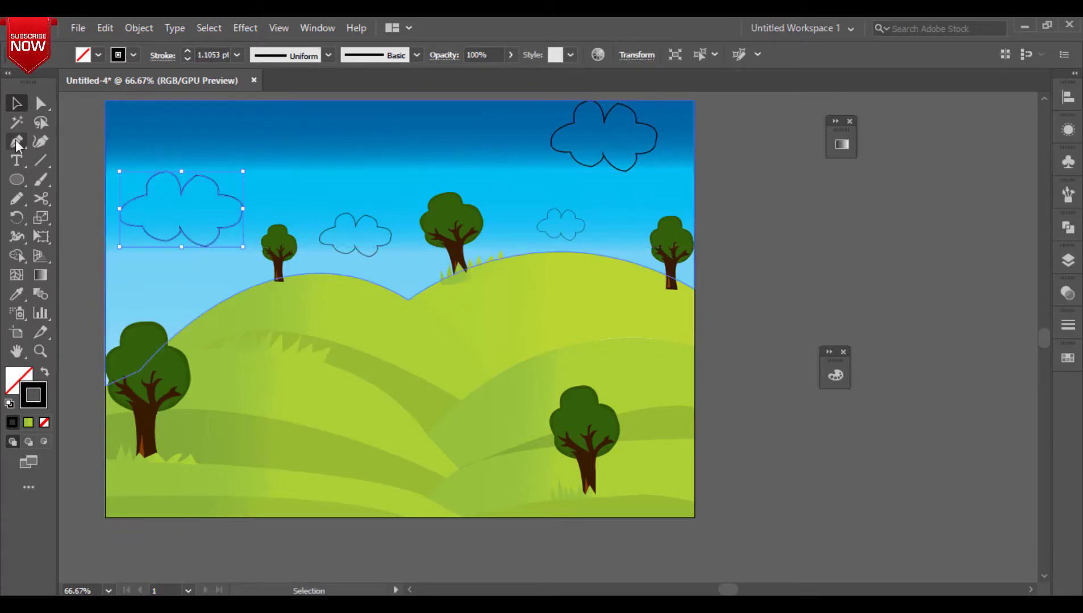
# Round the lower-right lobe of the left cloud and a right-hand lobe of the small cloud beside the left back tree.
pyautogui.press('a')
pyautogui.click(159, 183)
pyautogui.click(347, 228)
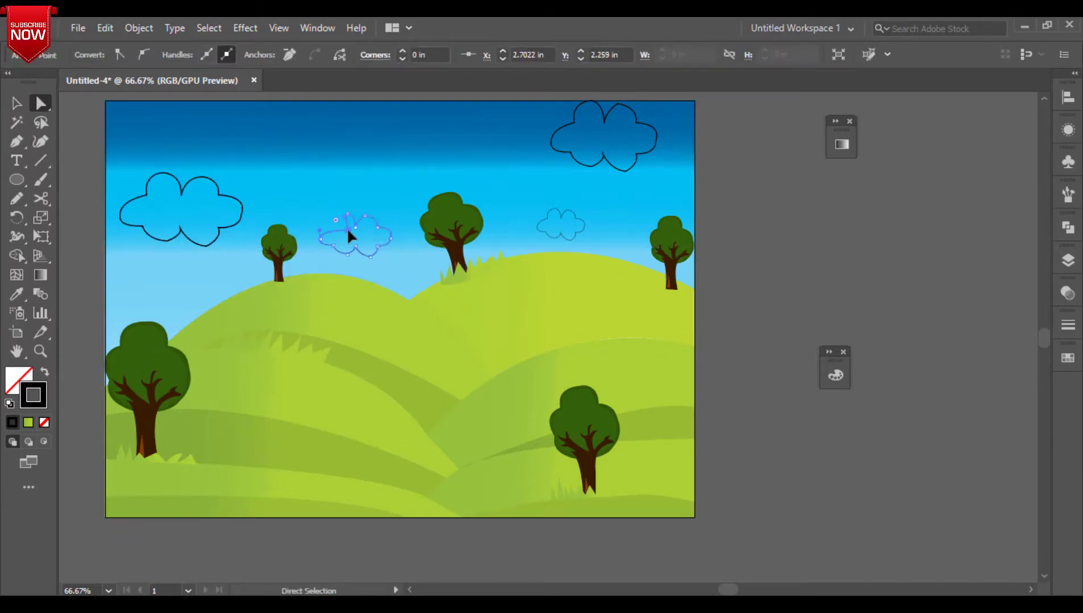
pyautogui.click(239, 218)
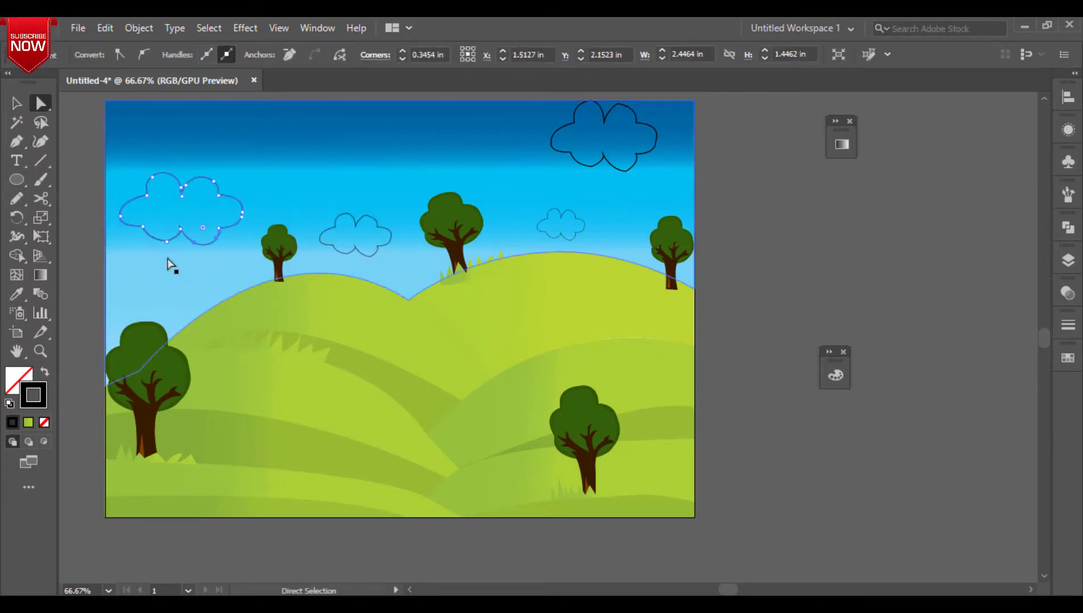
pyautogui.click(91, 265)
pyautogui.click(370, 256)
pyautogui.moveTo(369, 247); pyautogui.dragTo(366, 237)
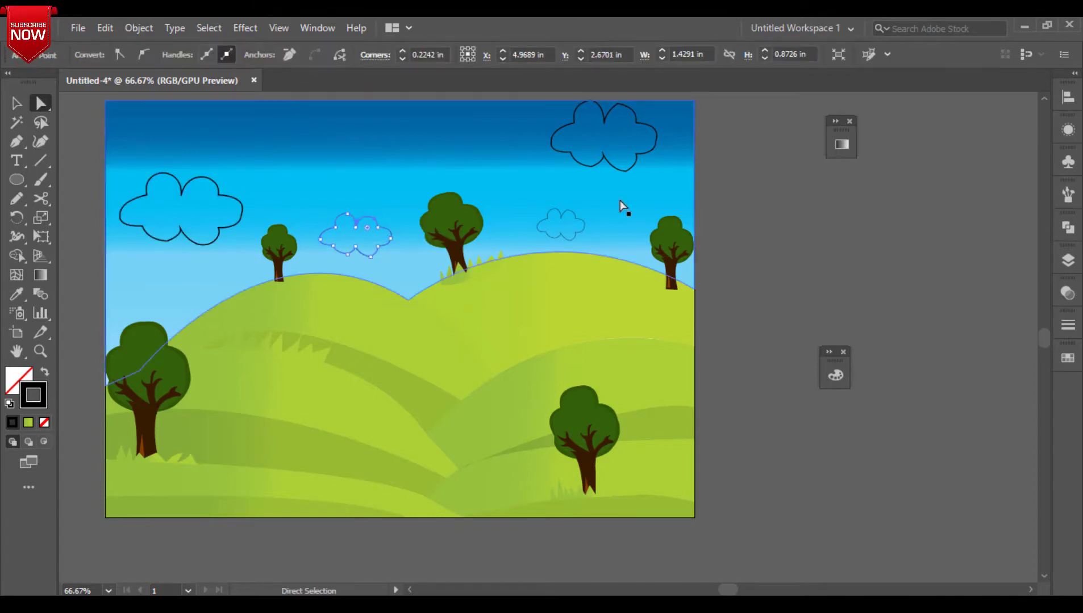
# Round the lower lobes of the upper-right cloud and the lower-left lobe of the left cloud.
pyautogui.click(625, 171)
pyautogui.moveTo(625, 162); pyautogui.dragTo(619, 115)
pyautogui.click(167, 241)
pyautogui.moveTo(167, 233); pyautogui.dragTo(165, 199)
pyautogui.click(591, 166)
pyautogui.moveTo(591, 158); pyautogui.dragTo(594, 192)
# Round the upper lobes of the upper-right cloud and the lobes of the smallest cloud.
pyautogui.scroll(1, 602, 108)
pyautogui.click(618, 118)
pyautogui.click(592, 115)
pyautogui.click(655, 156)
pyautogui.moveTo(664, 158); pyautogui.dragTo(570, 233)
pyautogui.click(555, 223)
# Round the lower lobes of the small cloud between the left and centre back trees.
pyautogui.click(370, 263)
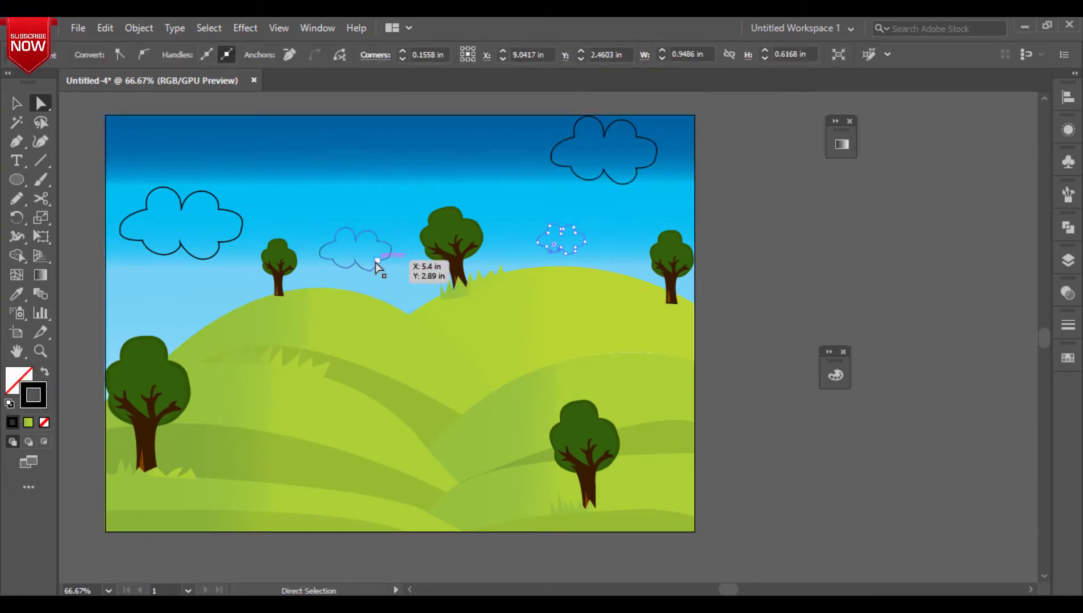
pyautogui.moveTo(360, 250); pyautogui.dragTo(360, 250)
pyautogui.click(348, 269)
pyautogui.moveTo(348, 261); pyautogui.dragTo(361, 244)
pyautogui.click(80, 176)
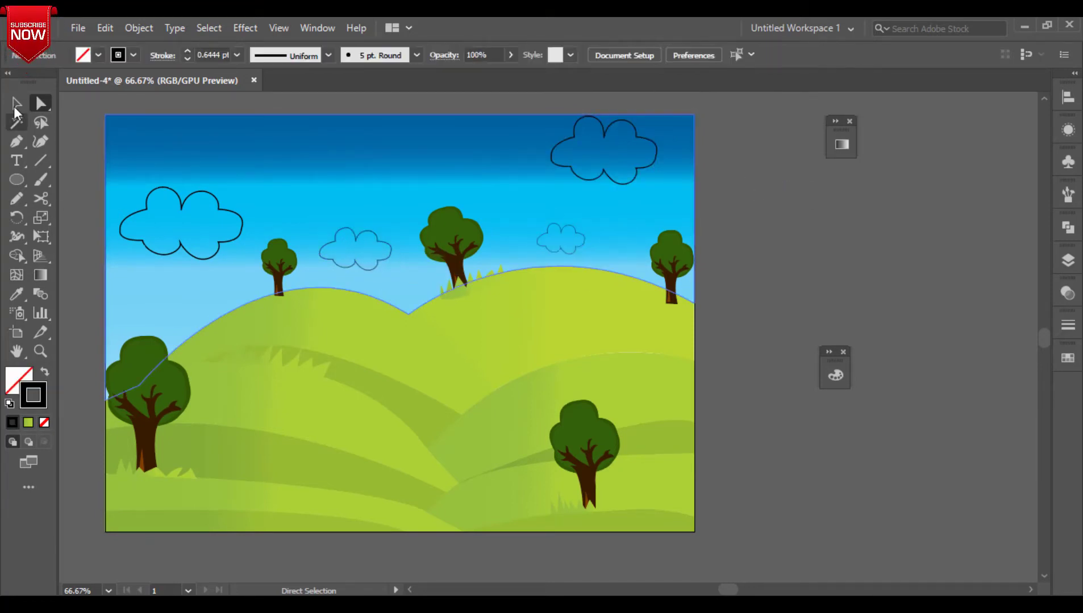
# Place a slightly smaller copy of the left cloud in the upper middle of the sky and remove its stroke.
pyautogui.moveTo(188, 221); pyautogui.dragTo(401, 181)
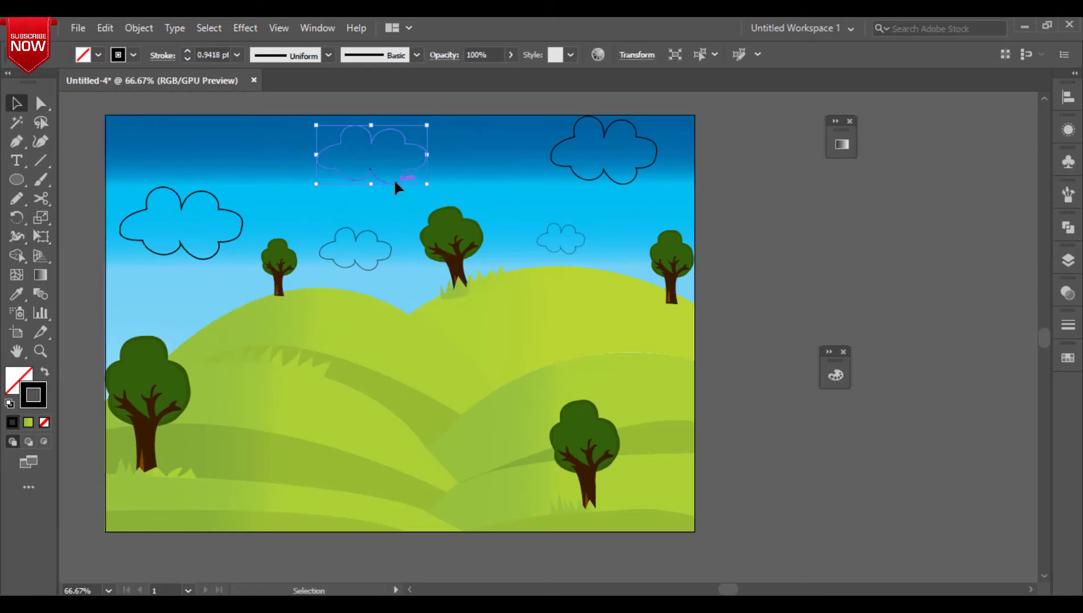
pyautogui.click(44, 424)
# Fill the upper-middle cloud with light blue (H 195.65°, S 27.06%, B 100%) and set its opacity to 58%.
pyautogui.click(835, 376)
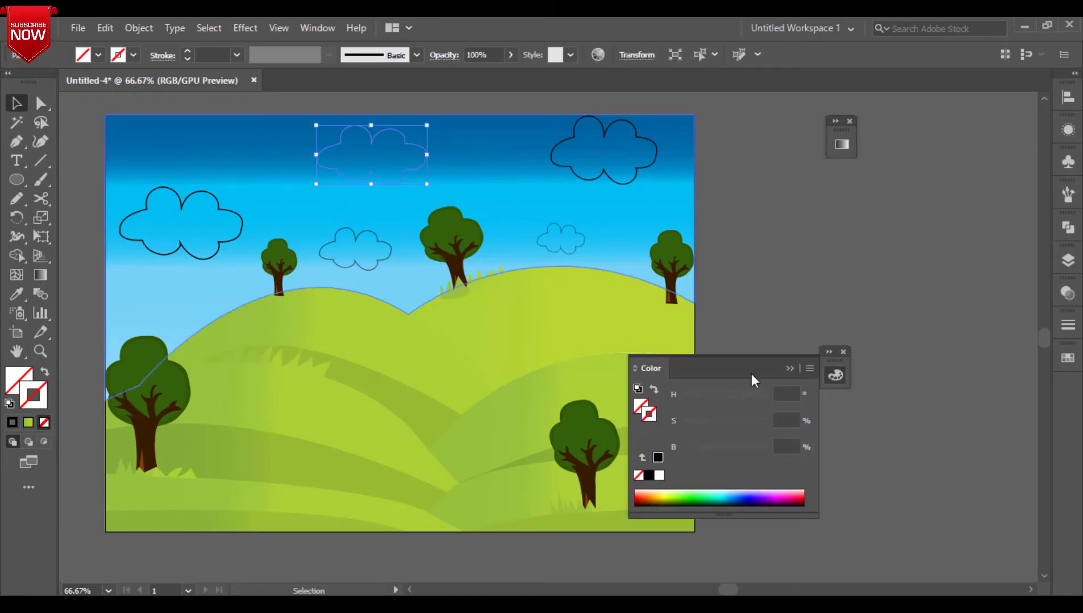
pyautogui.moveTo(751, 374); pyautogui.dragTo(902, 329)
pyautogui.click(868, 450)
pyautogui.click(877, 447)
pyautogui.click(44, 423)
pyautogui.click(17, 381)
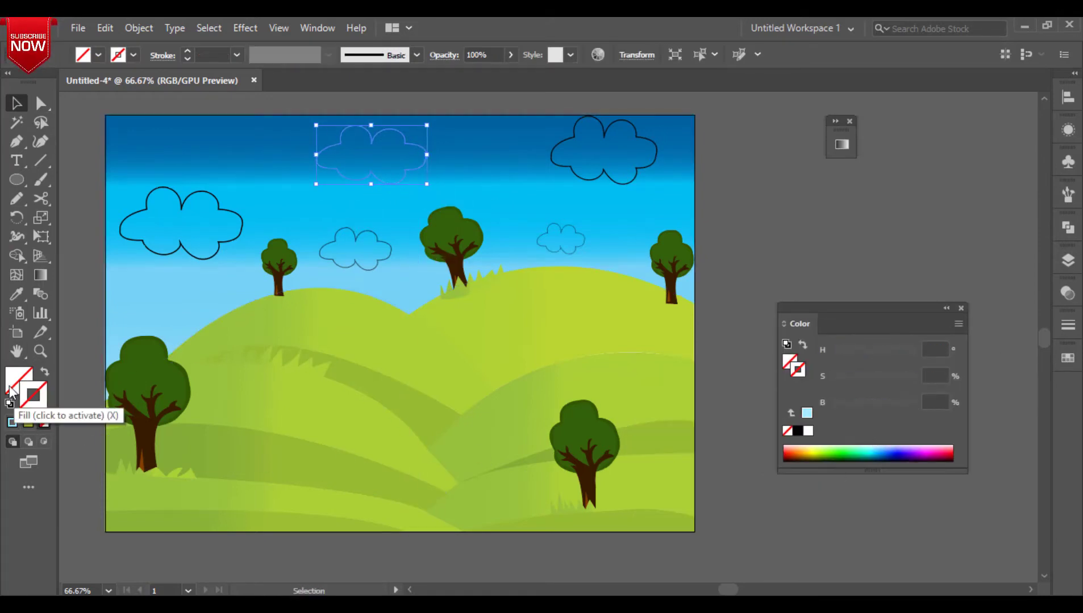
pyautogui.click(12, 423)
pyautogui.moveTo(863, 381); pyautogui.dragTo(855, 377)
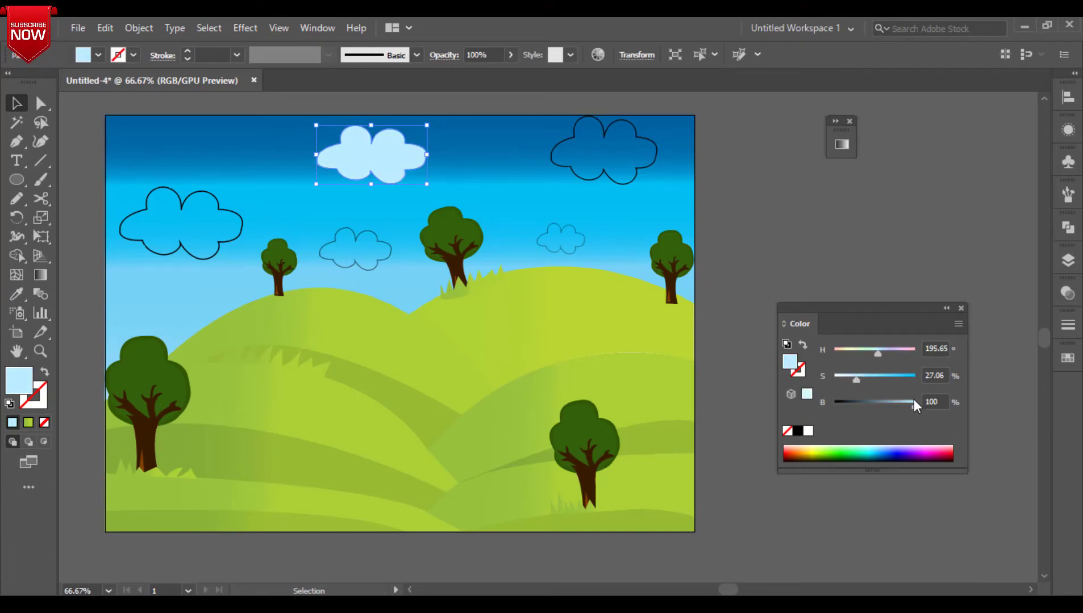
pyautogui.click(511, 56)
pyautogui.moveTo(513, 77); pyautogui.dragTo(481, 80)
# Apply the upper-middle cloud's appearance to the upper-right cloud with the Eyedropper.
pyautogui.click(574, 137)
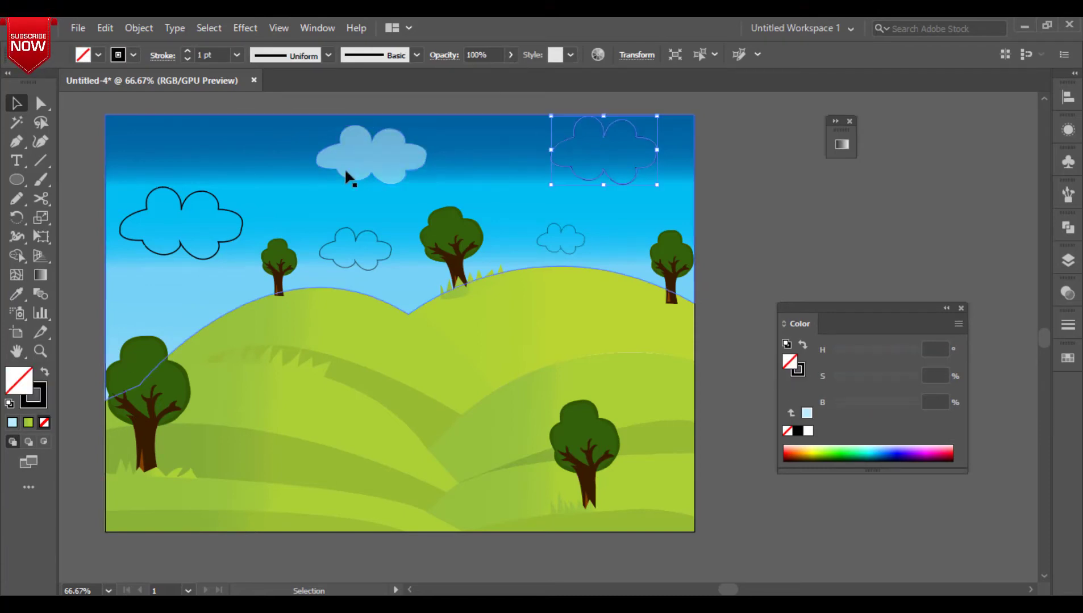
pyautogui.press('i')
pyautogui.click(347, 166)
pyautogui.click(17, 103)
# Select the three remaining outlined clouds together and give them the finished cloud's appearance with the Eyedropper.
pyautogui.click(195, 258)
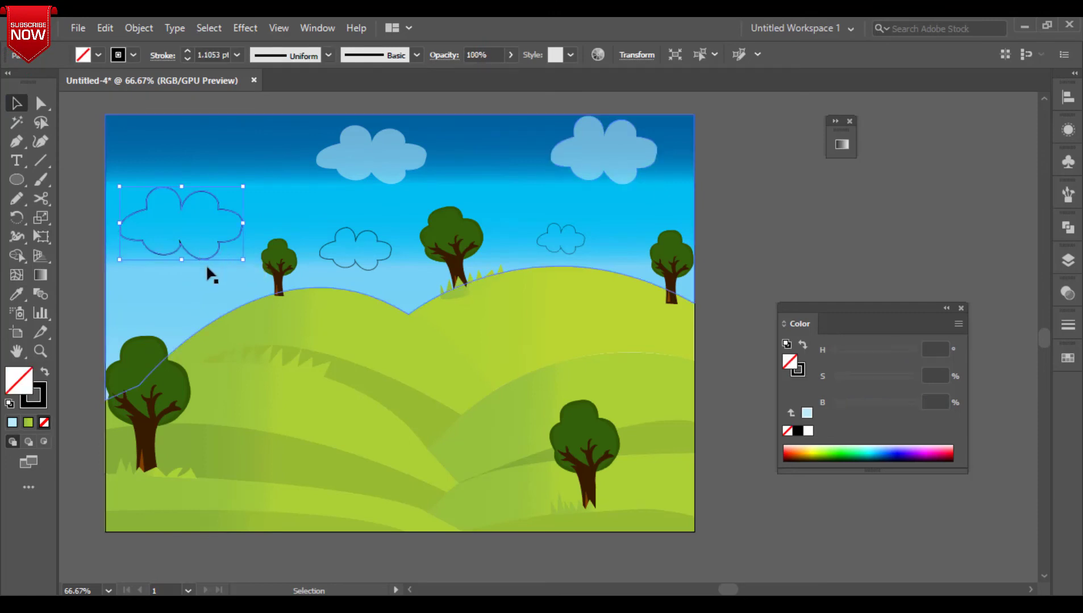
pyautogui.keyDown('shift'); pyautogui.click(356, 238); pyautogui.keyUp('shift')
pyautogui.keyDown('shift'); pyautogui.click(543, 245); pyautogui.keyUp('shift')
pyautogui.press('i')
pyautogui.click(328, 160)
pyautogui.click(20, 101)
# Collapse the colour controls, move the floating colour and gradient controls clear of the artwork, centre the artboard, and deselect the clouds.
pyautogui.click(946, 309)
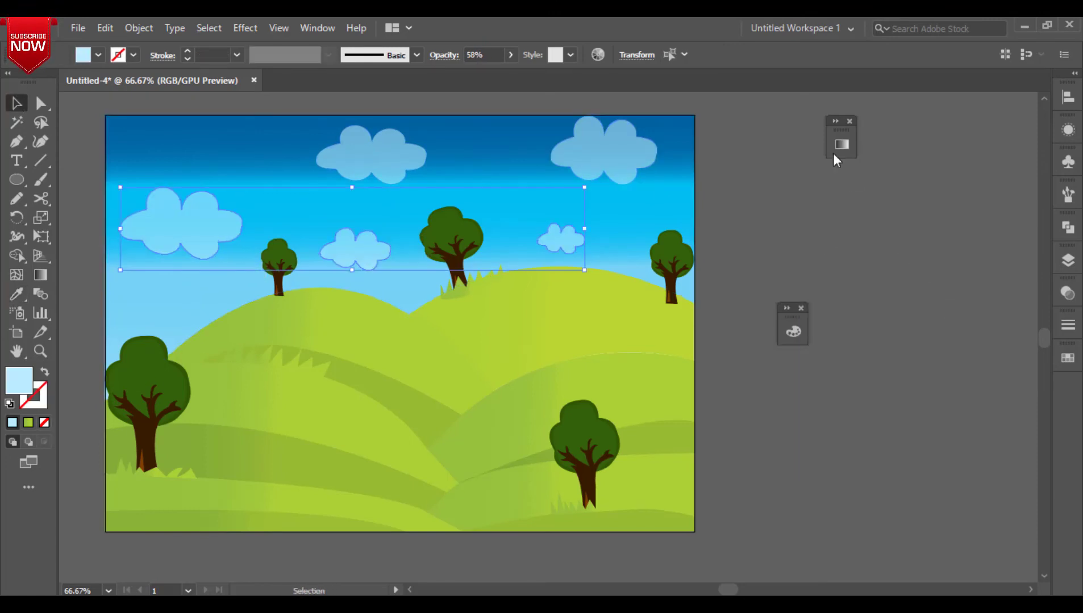
pyautogui.moveTo(834, 150); pyautogui.dragTo(998, 190)
pyautogui.moveTo(791, 337); pyautogui.dragTo(995, 306)
pyautogui.press('space')
pyautogui.moveTo(482, 360); pyautogui.dragTo(593, 372)
pyautogui.click(941, 379)
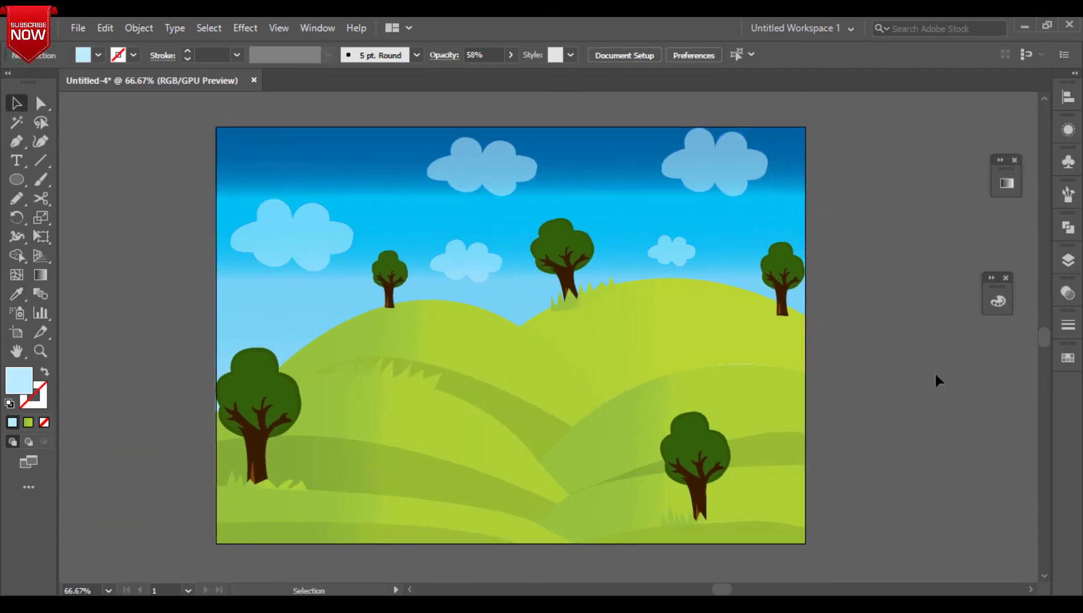